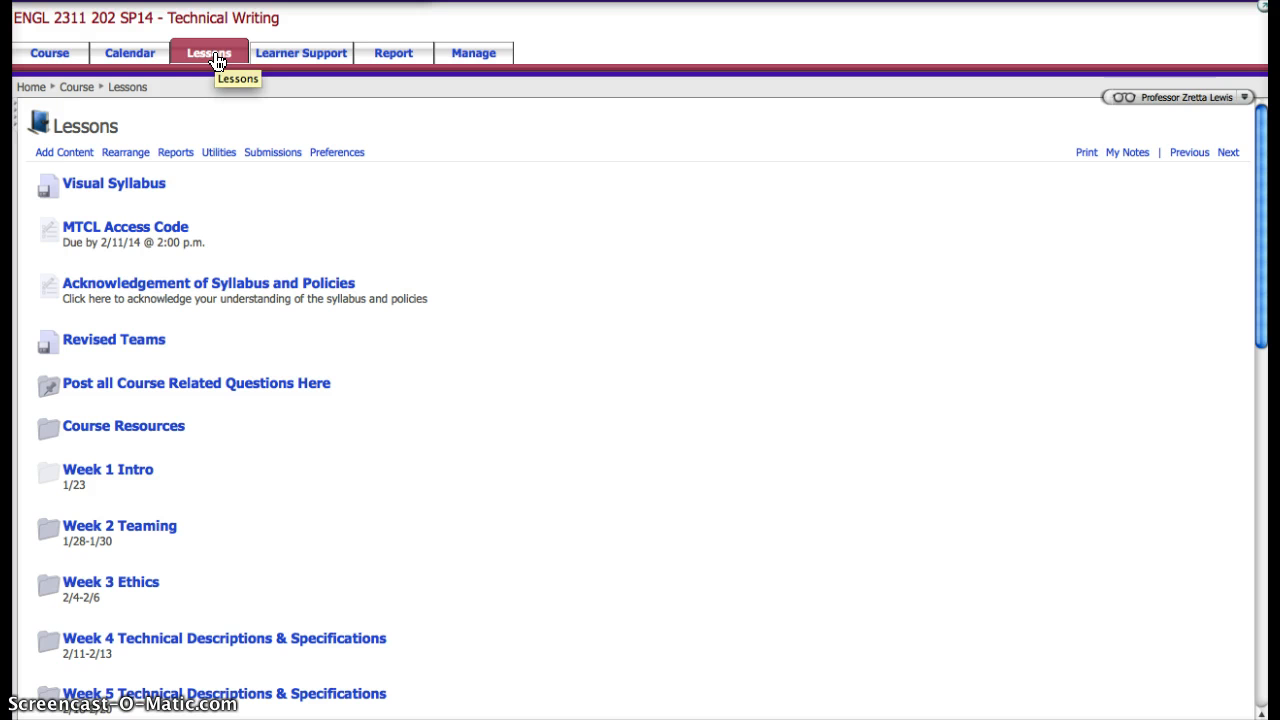
# - Add a new assessment to the course lessons with the title "How to Setup a Quiz on Angel"
pyautogui.click(71, 163)
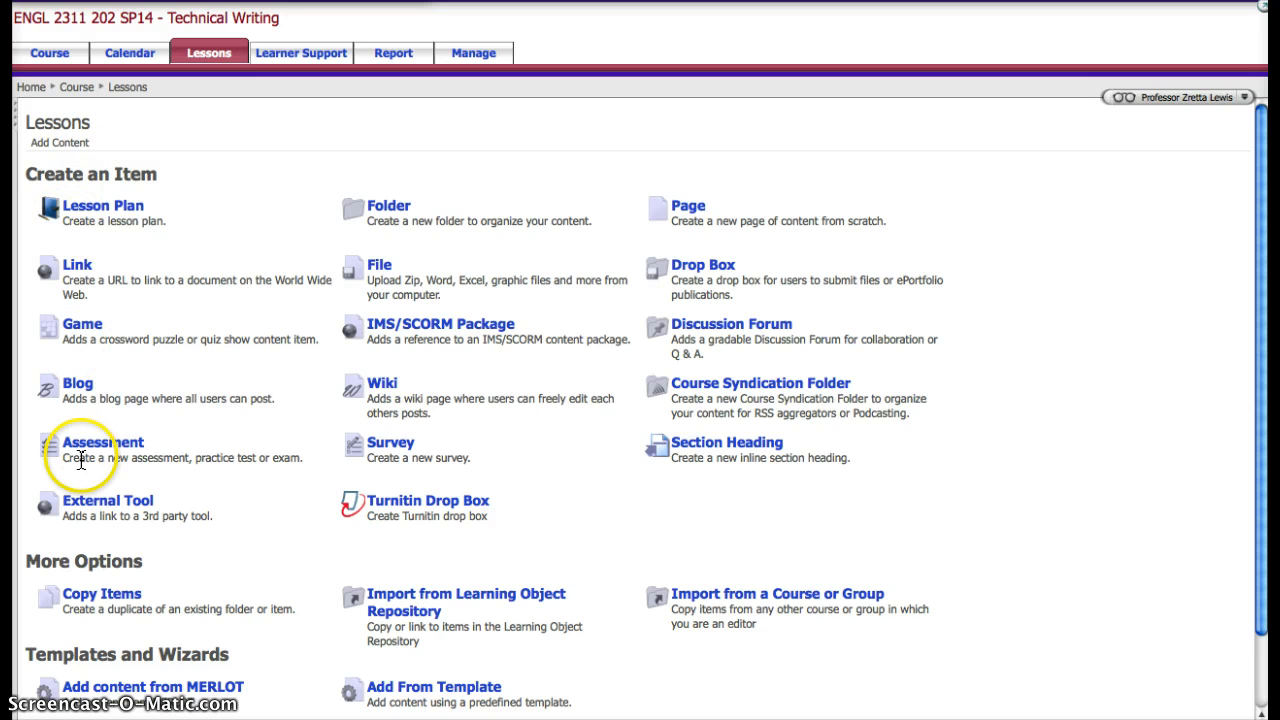
pyautogui.click(88, 443)
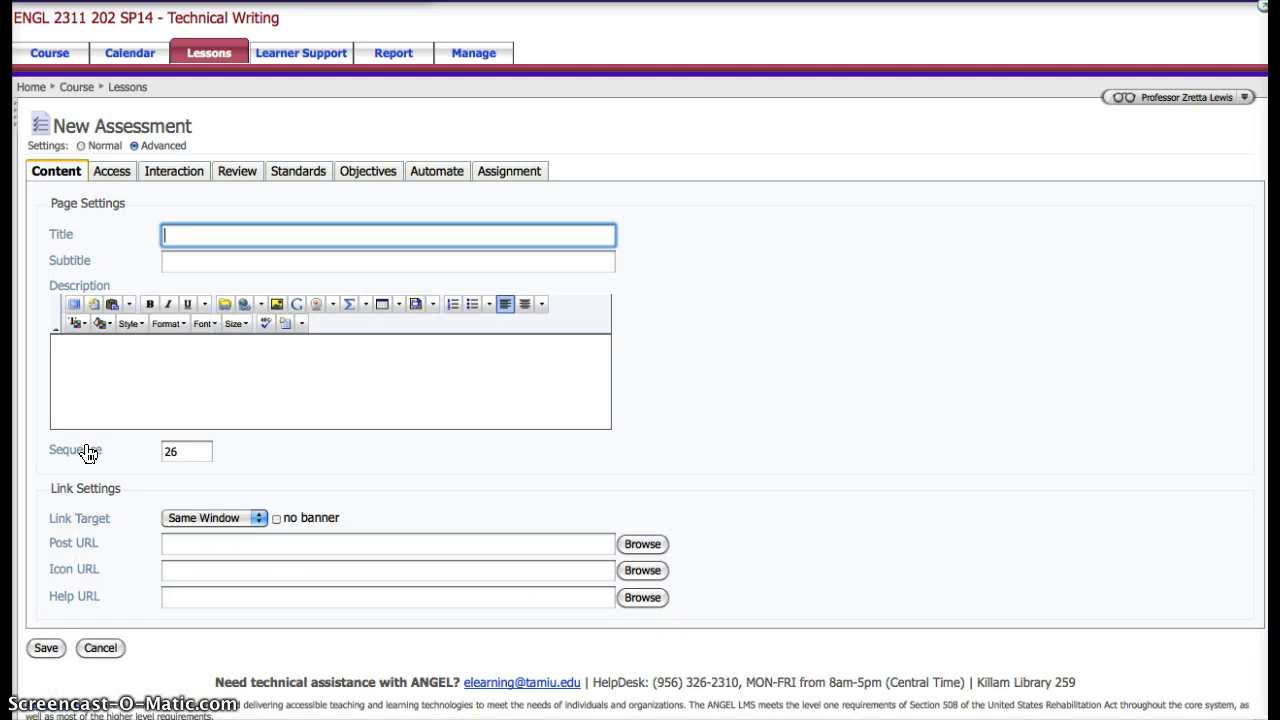
pyautogui.write('H')
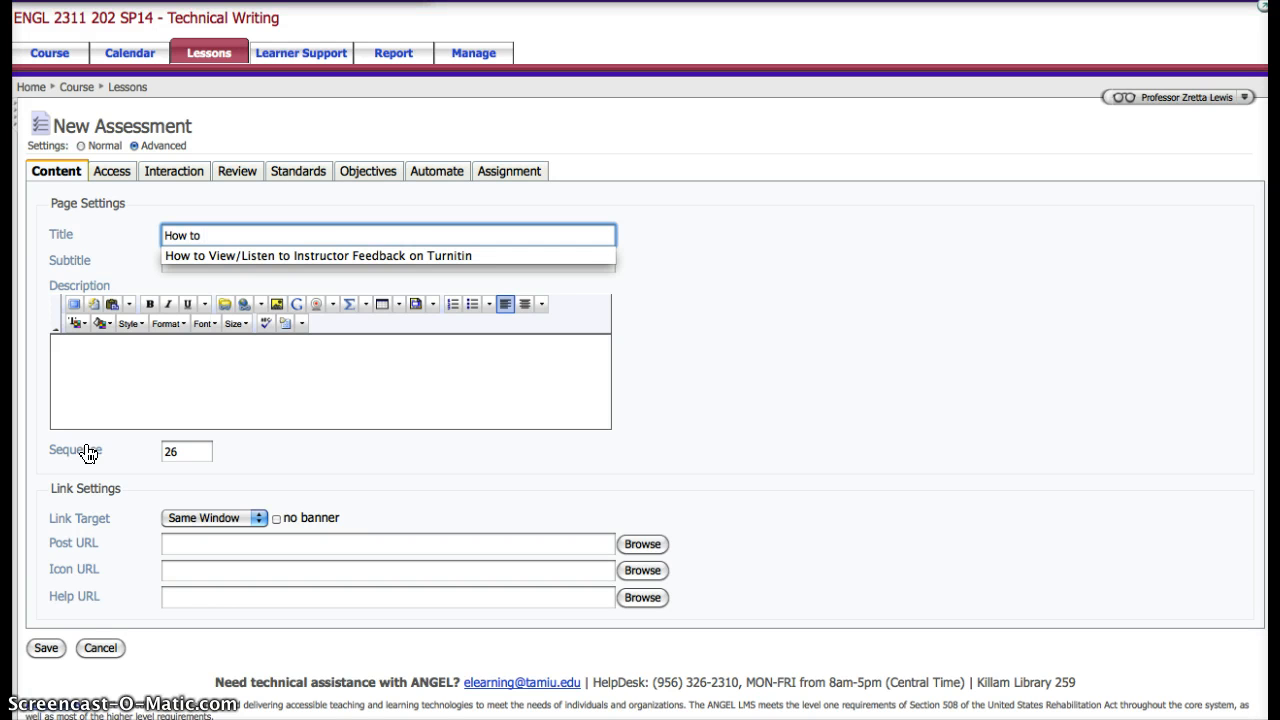
pyautogui.write('ow to Setup a Quiz on Angel')
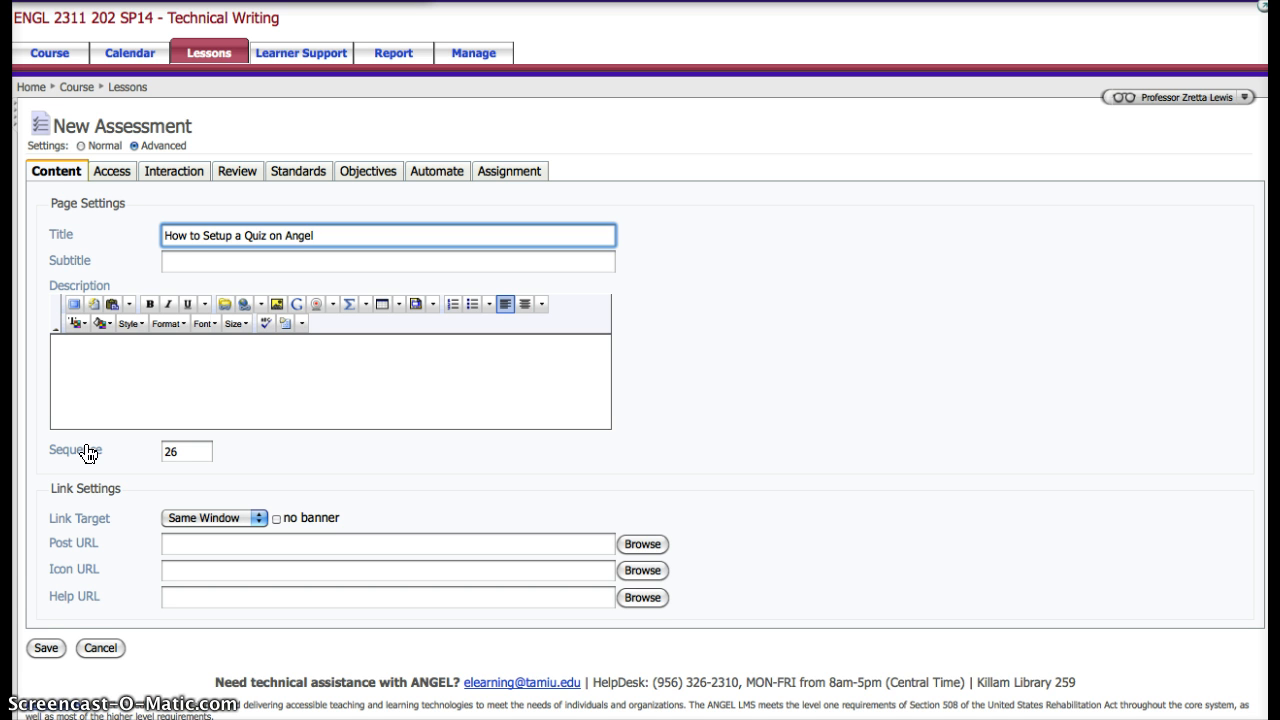
# - Enter the description "Please allow 30 minutes to take this timed quiz." and the subtitle "Due 9/30 by 11:59 p.m."
pyautogui.click(69, 354)
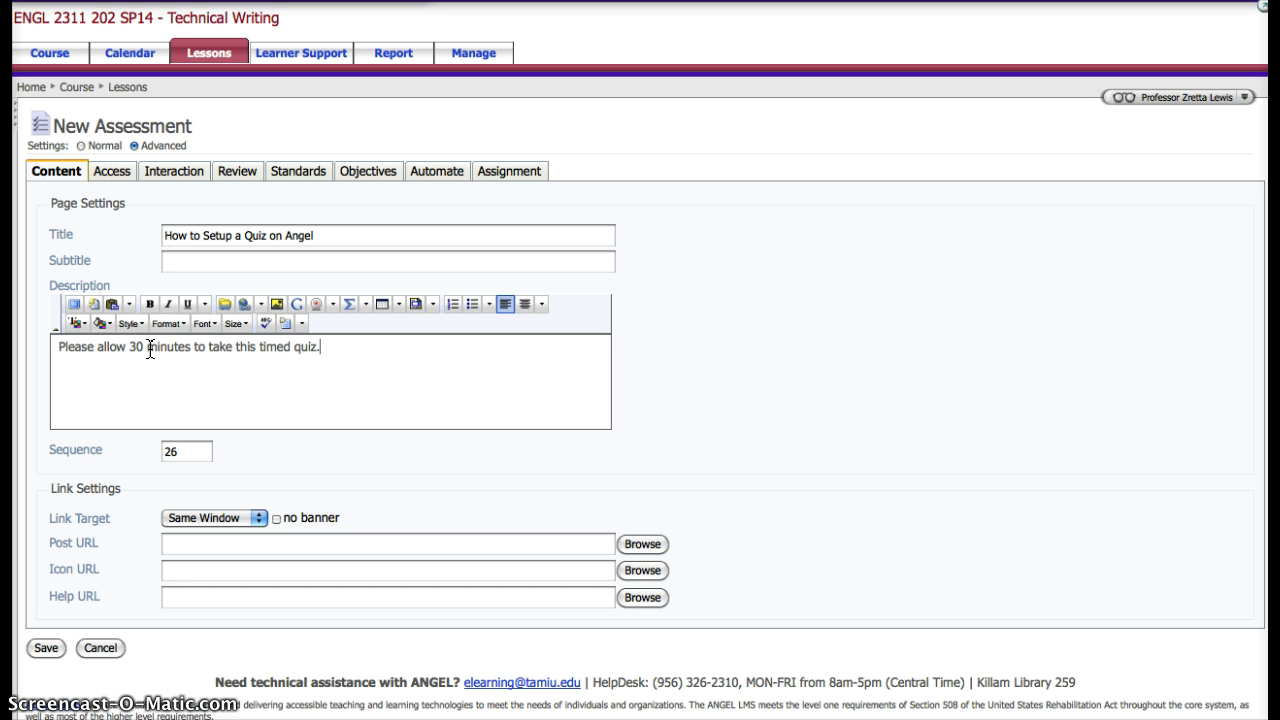
pyautogui.click(178, 261)
pyautogui.write('Due')
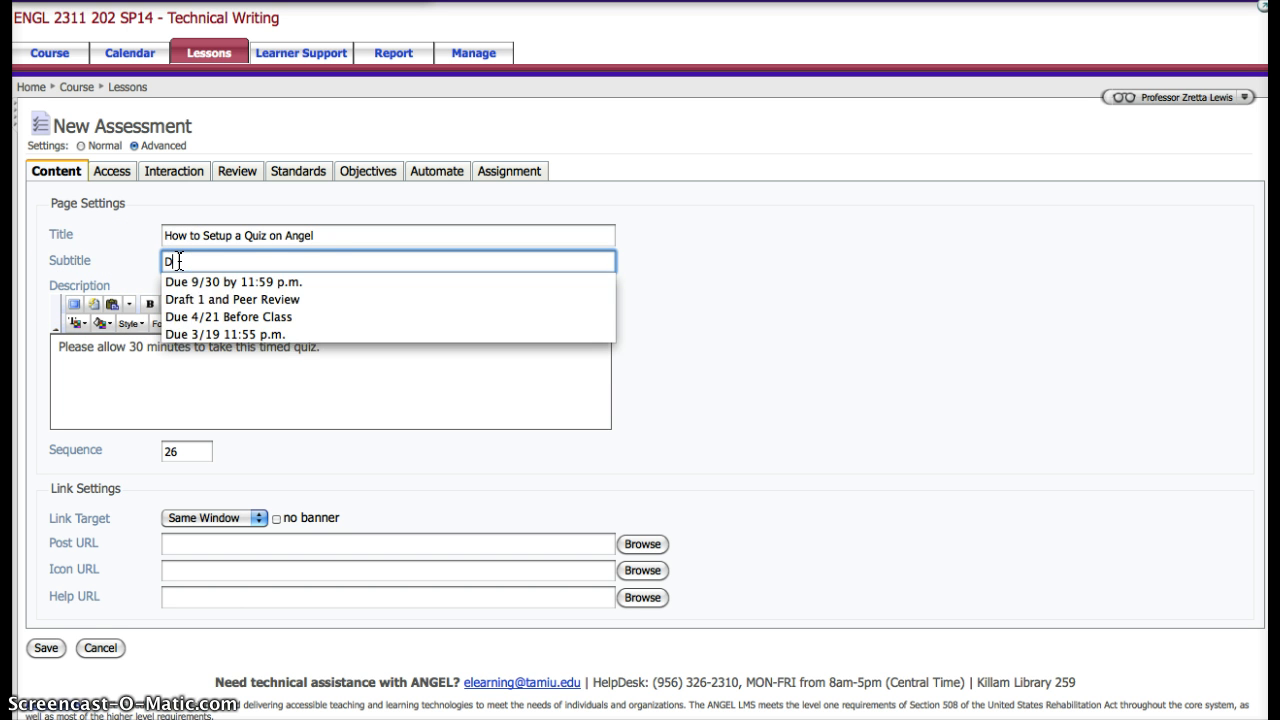
pyautogui.click(265, 284)
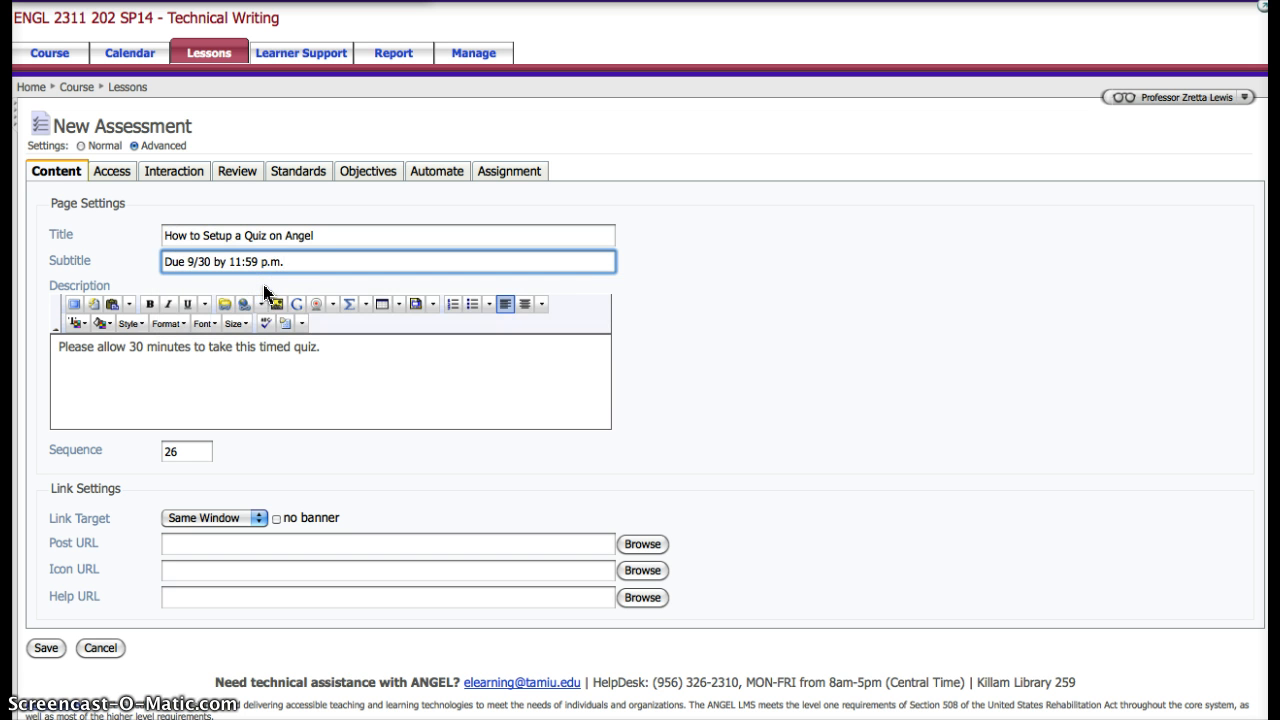
# - Enable an end date in the assessment's view restrictions and set its month to September
pyautogui.click(112, 171)
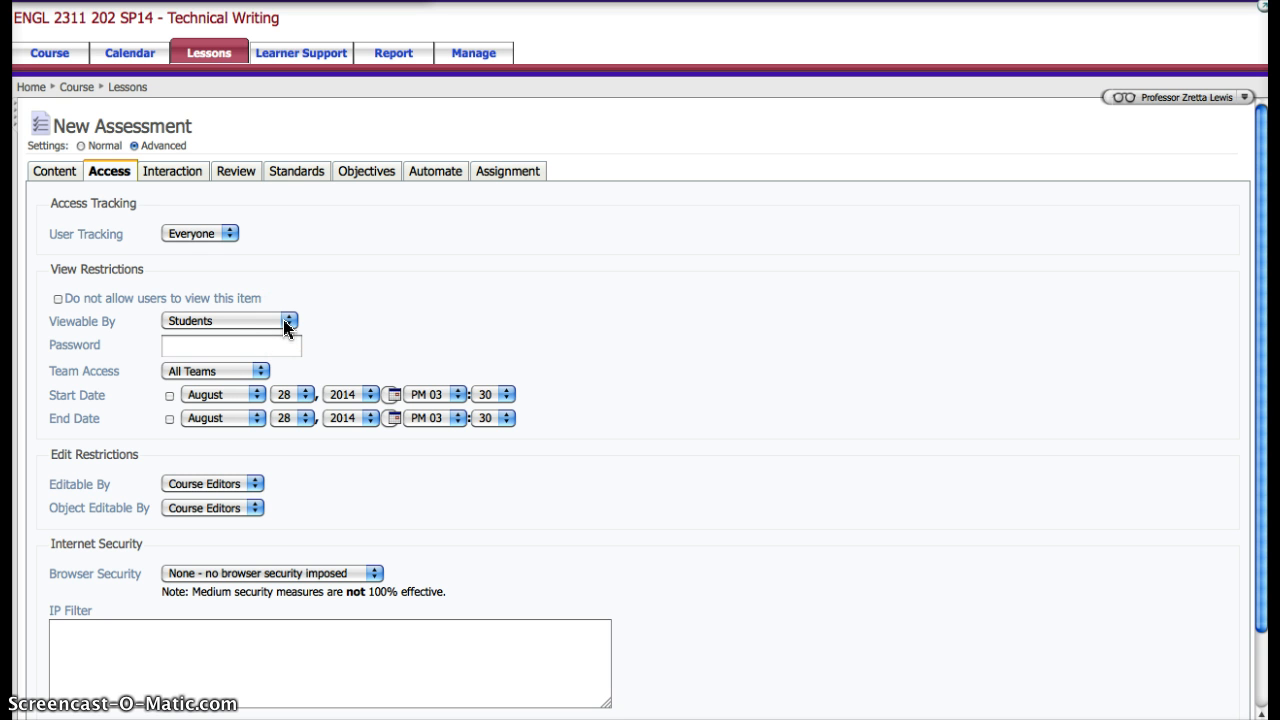
pyautogui.click(169, 419)
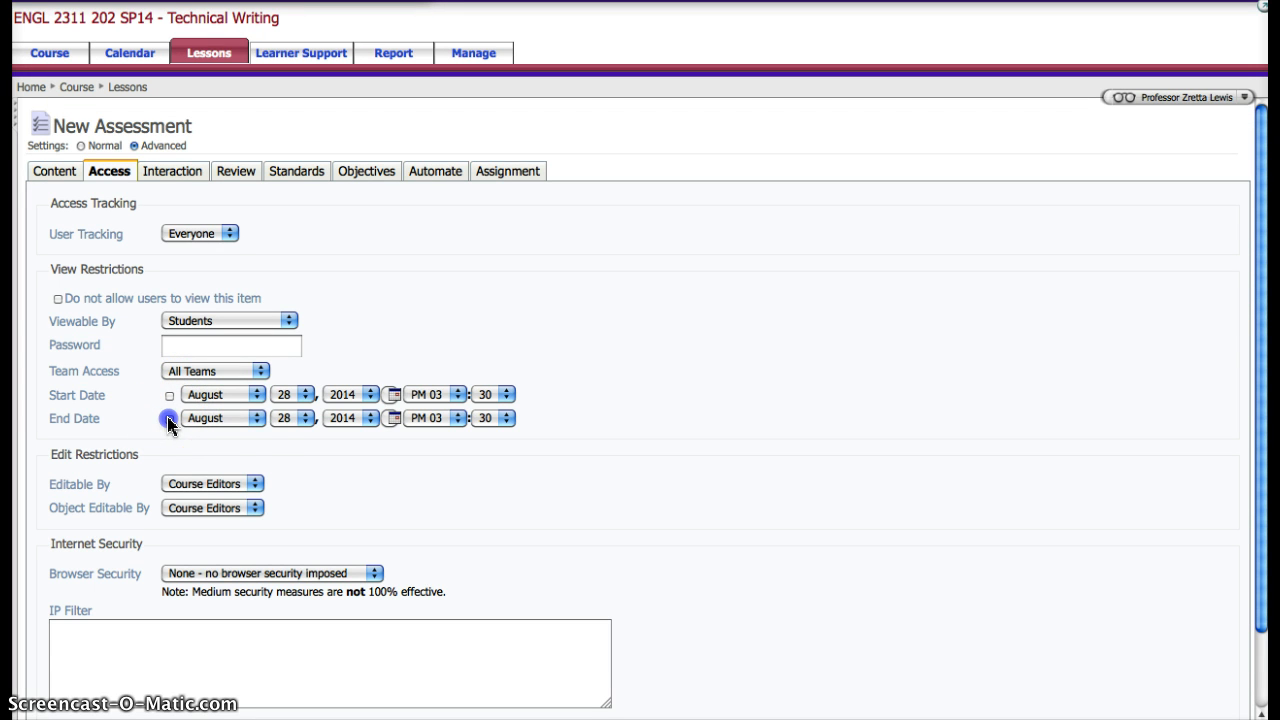
pyautogui.click(256, 419)
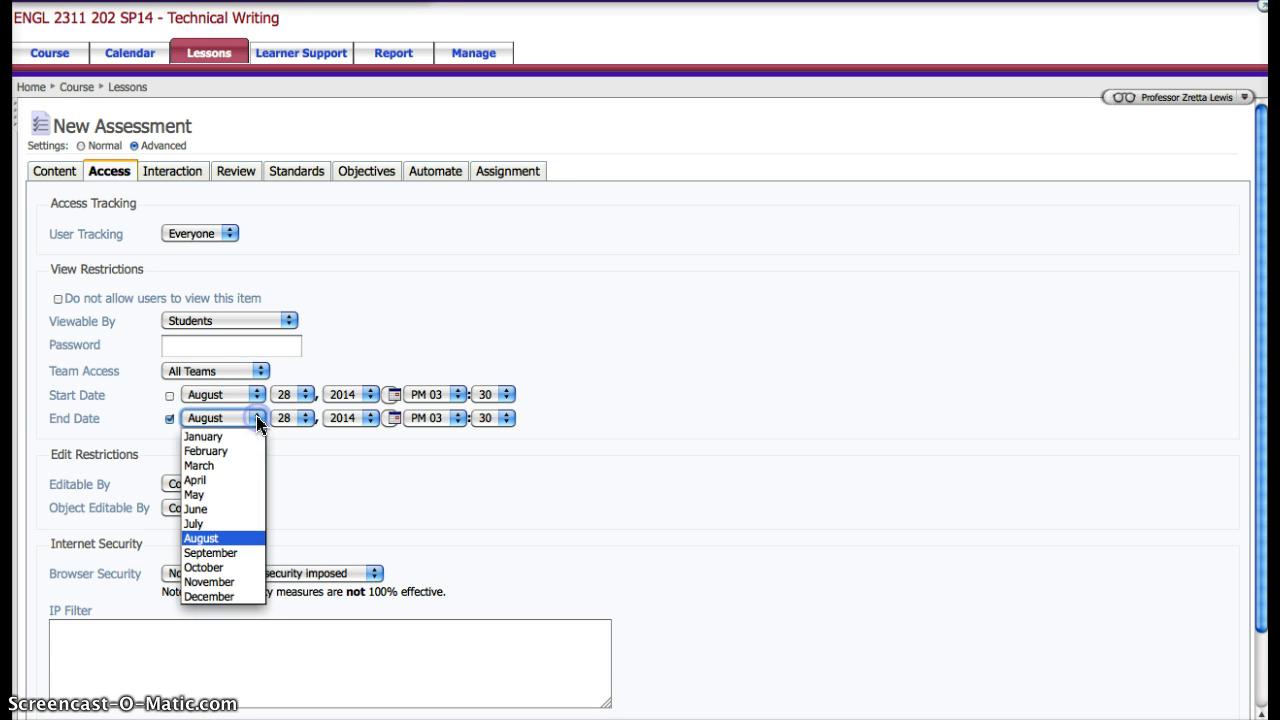
pyautogui.click(222, 553)
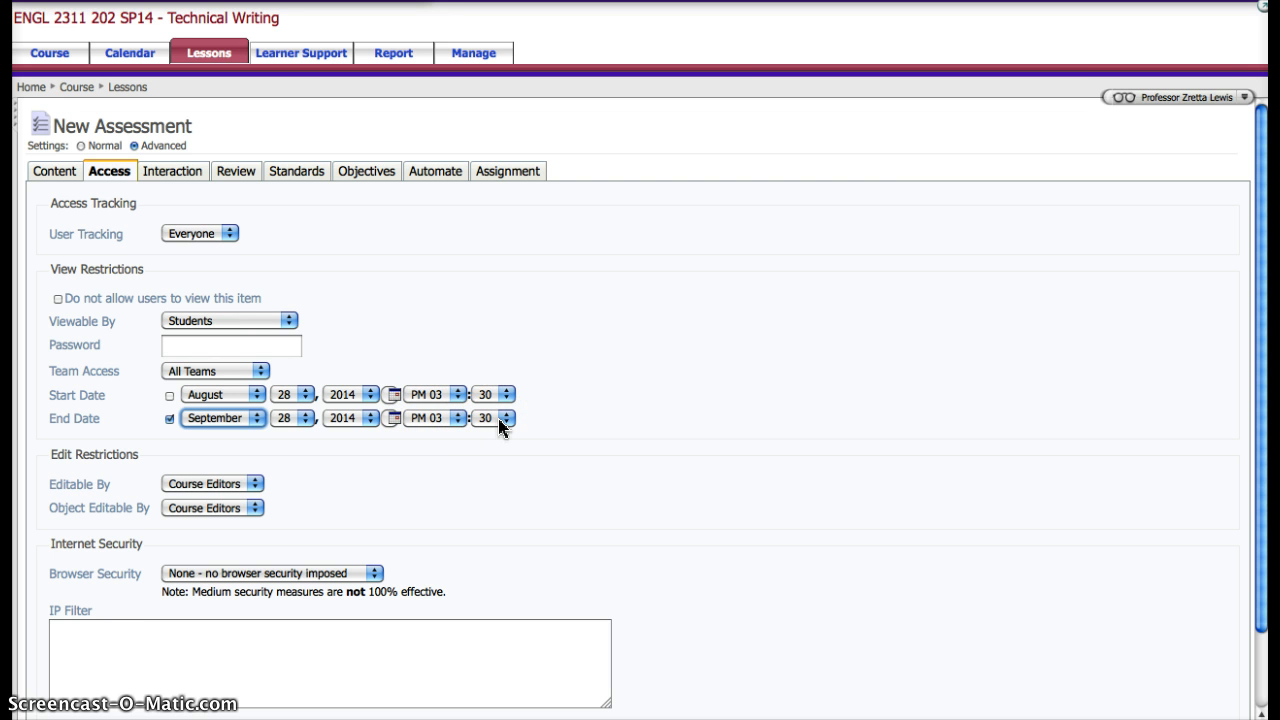
pyautogui.scroll(-2, 550, 557)
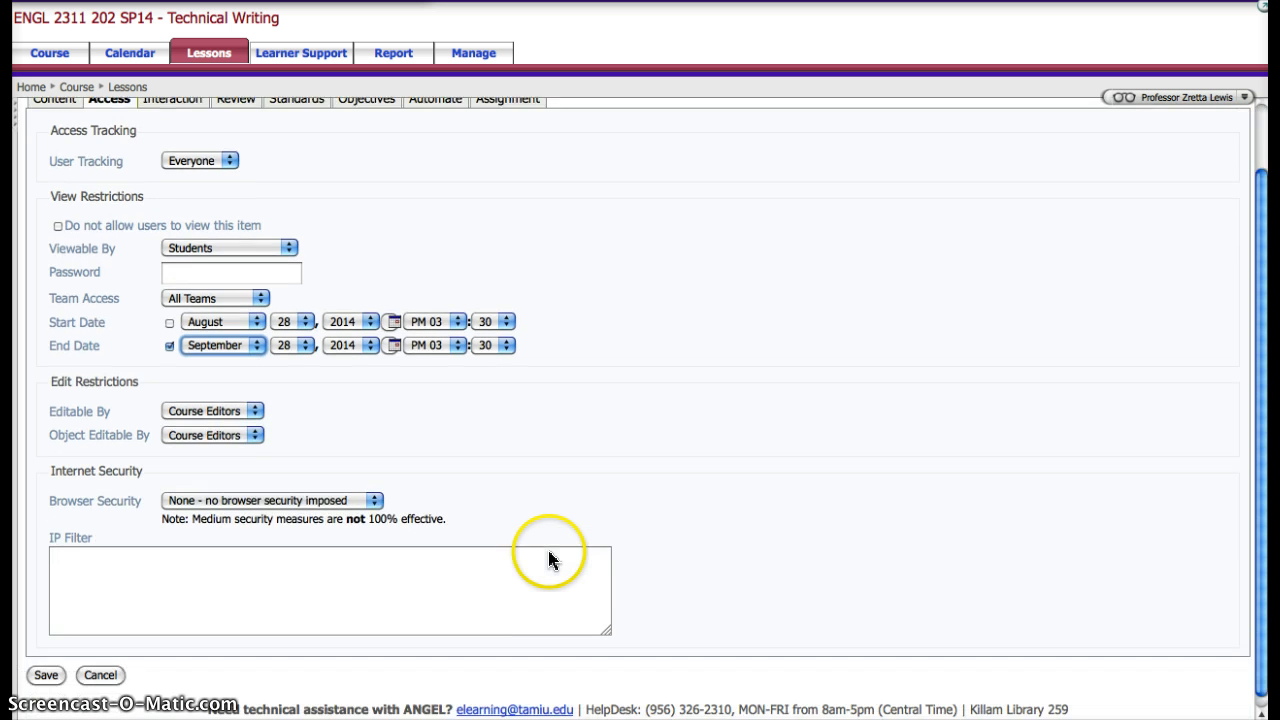
pyautogui.scroll(2, 550, 557)
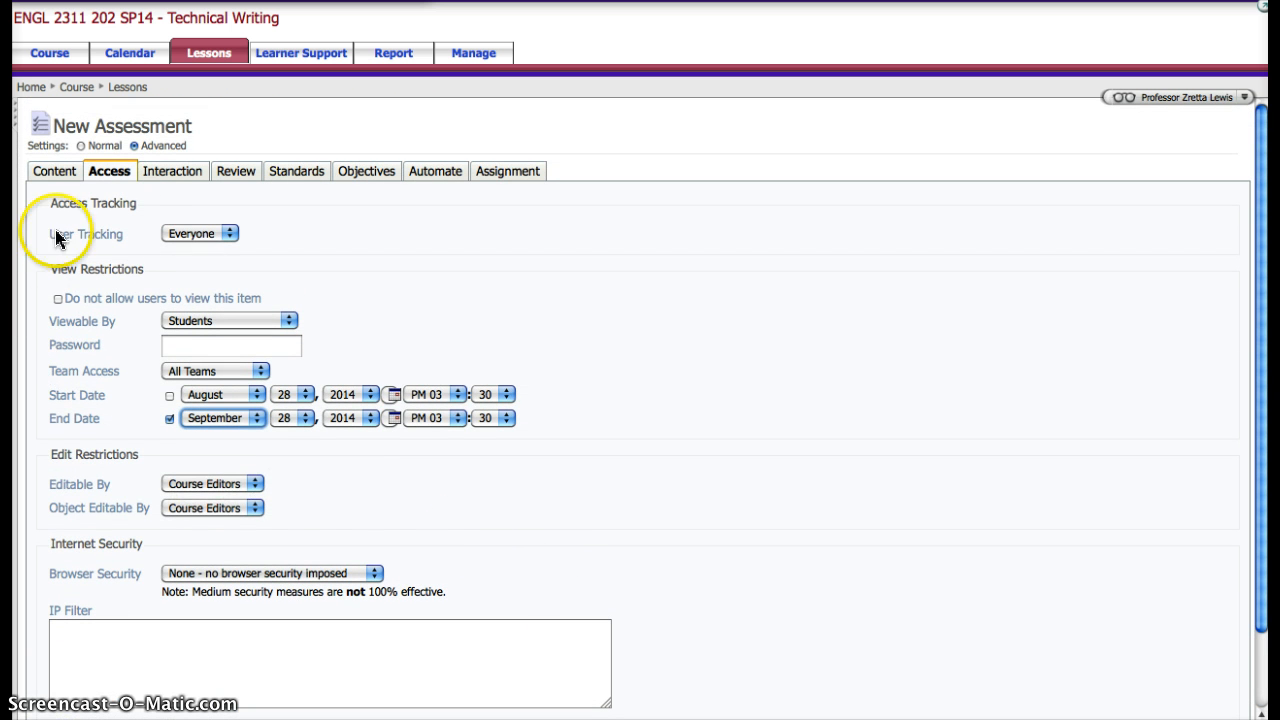
# - Enable the Stop Accepting Submissions date with the month September, and compare it with the end date in the access settings
pyautogui.click(180, 180)
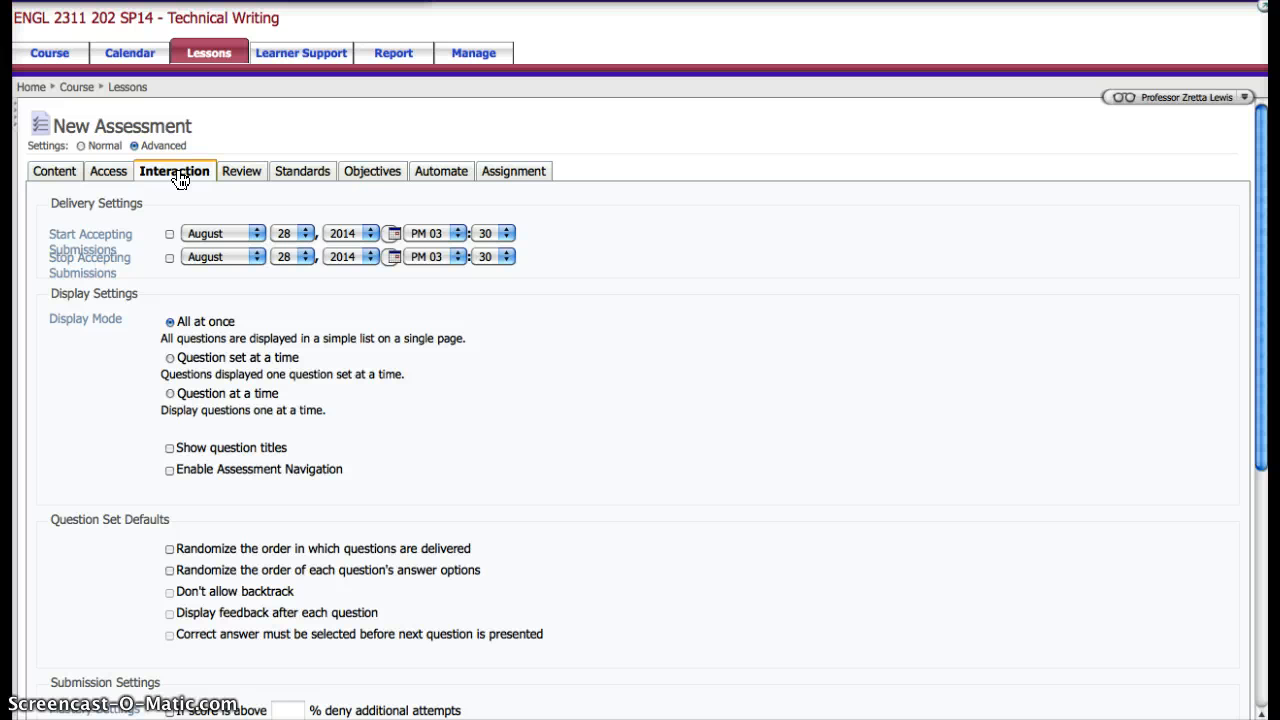
pyautogui.click(169, 257)
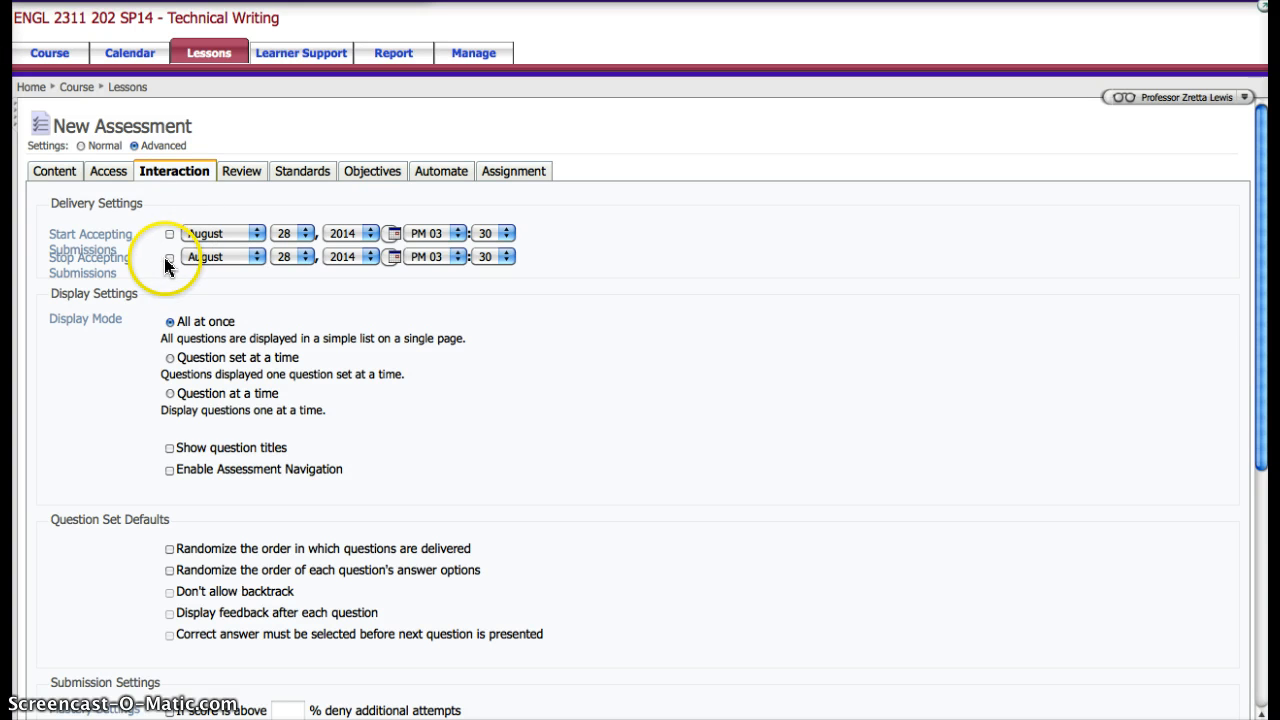
pyautogui.click(257, 257)
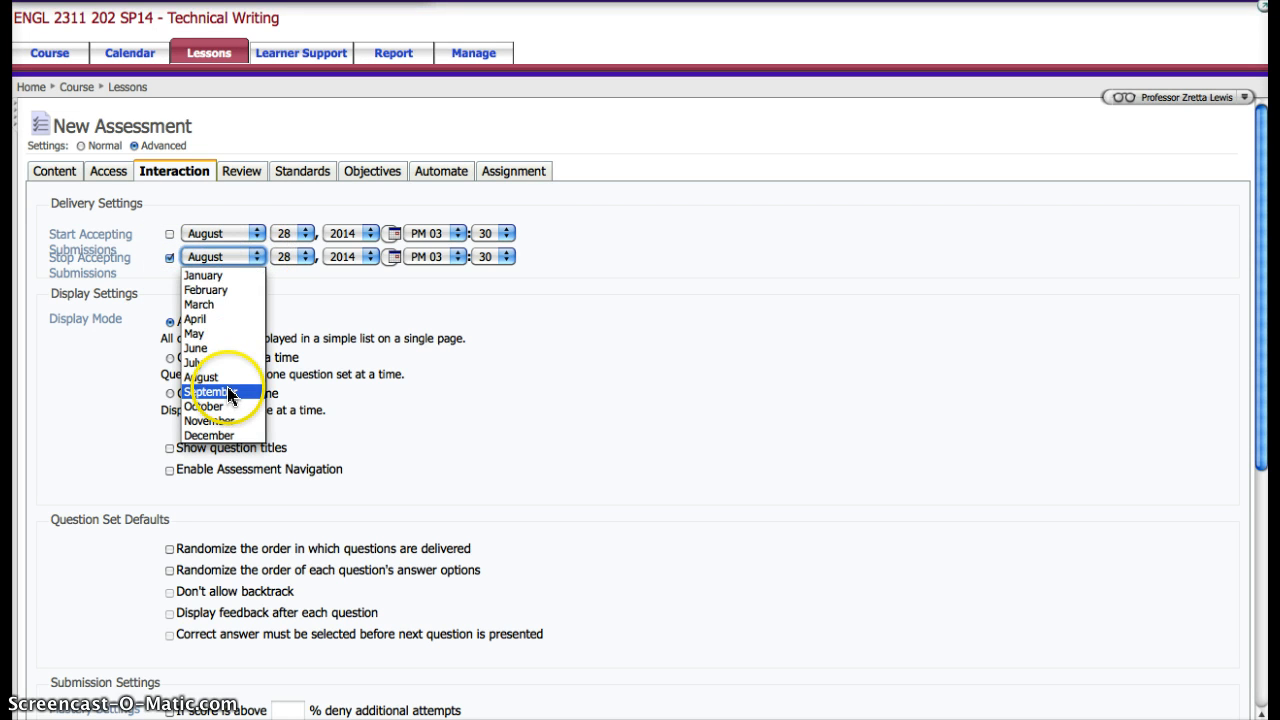
pyautogui.click(229, 392)
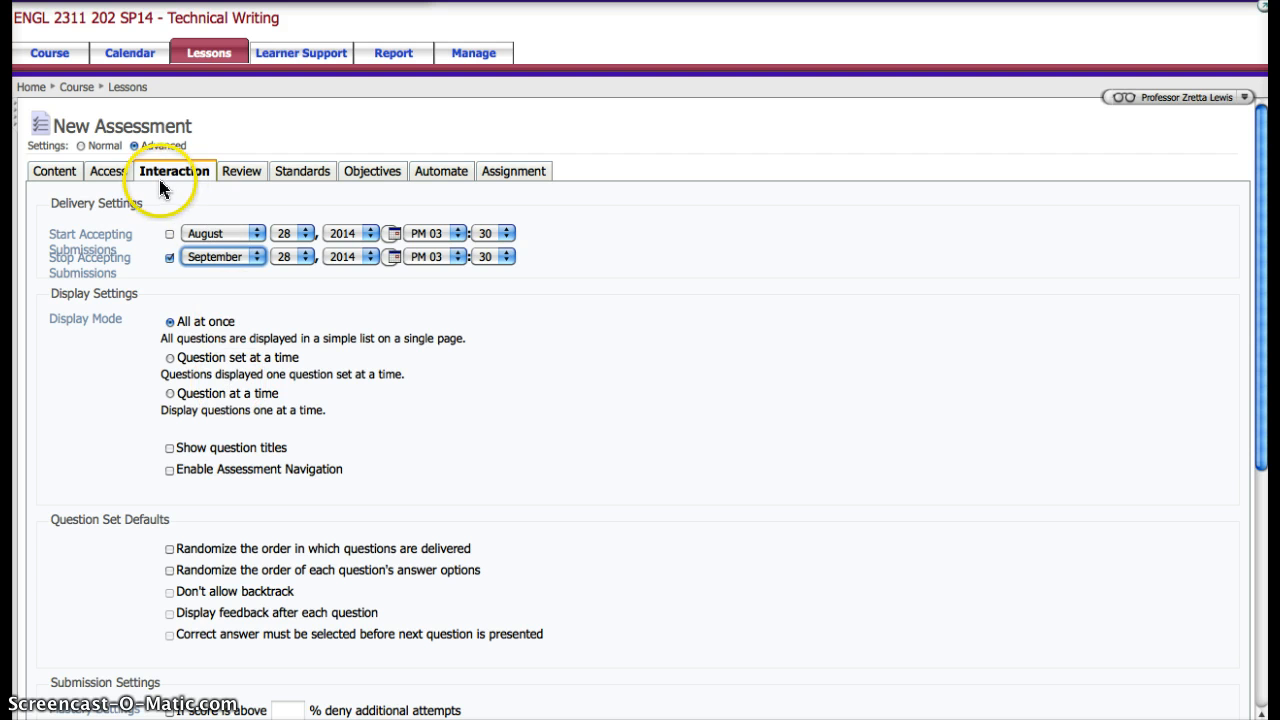
pyautogui.click(107, 176)
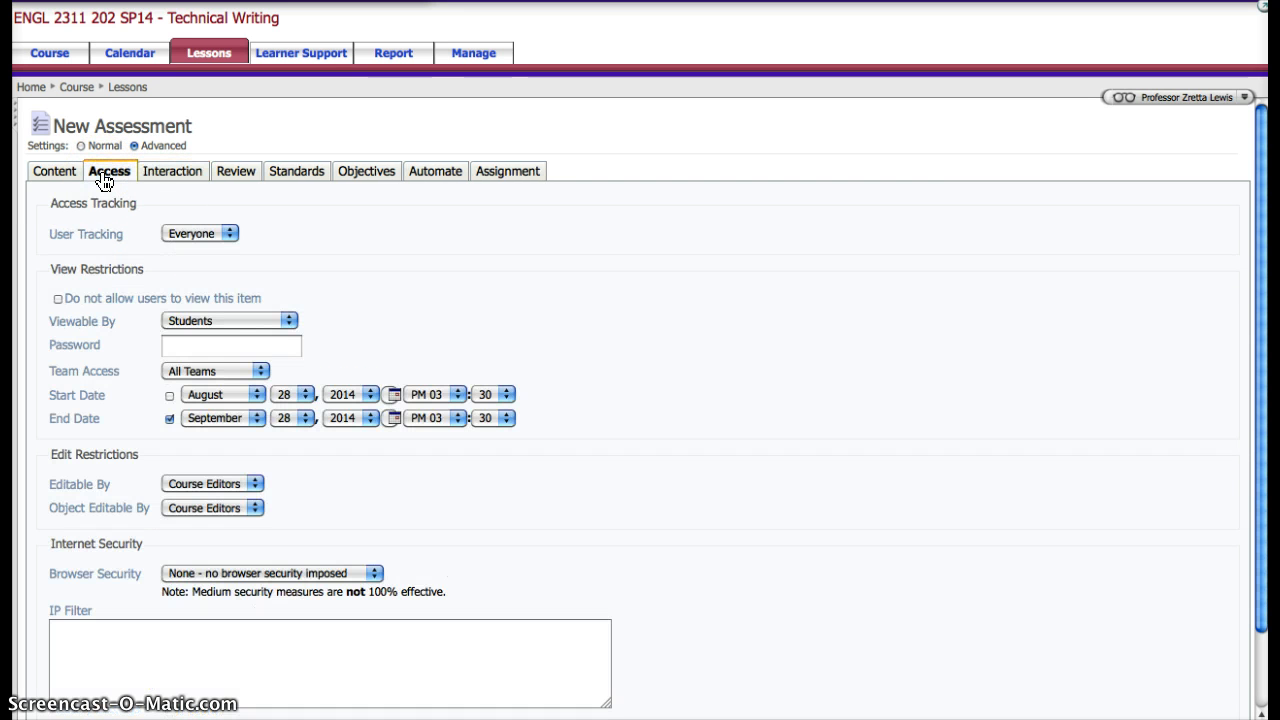
pyautogui.click(171, 173)
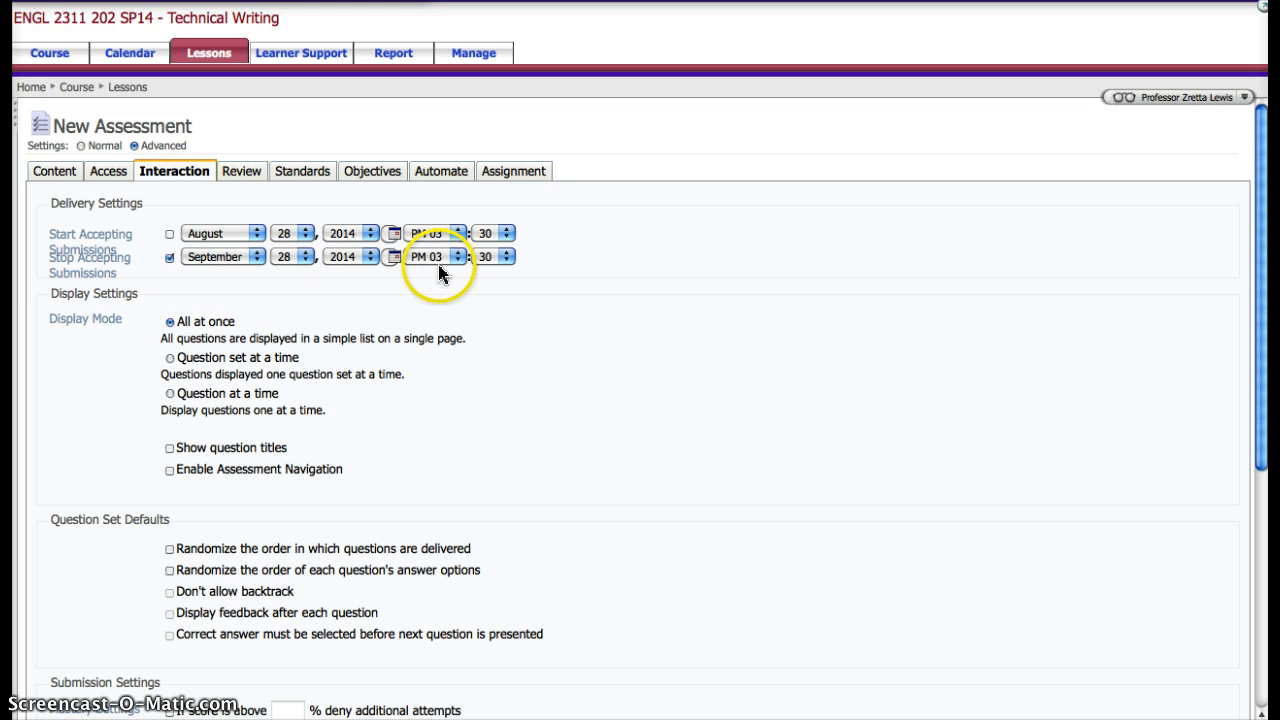
pyautogui.click(112, 177)
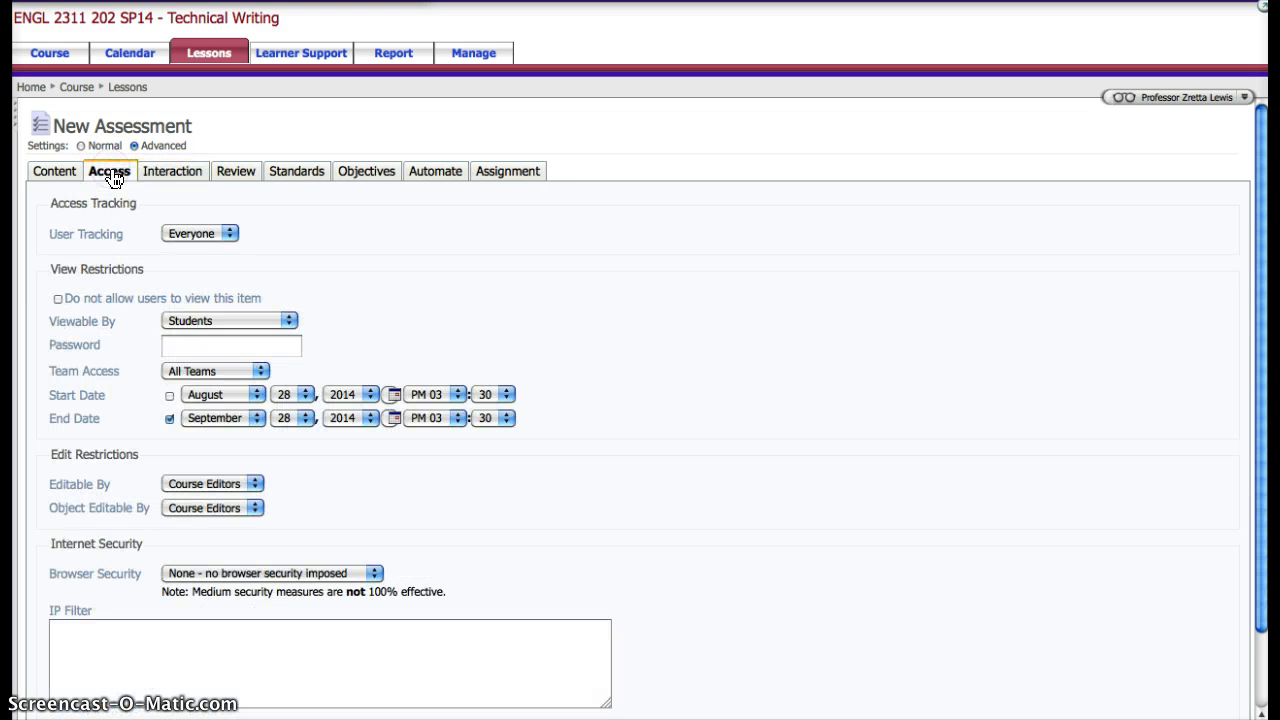
pyautogui.click(191, 175)
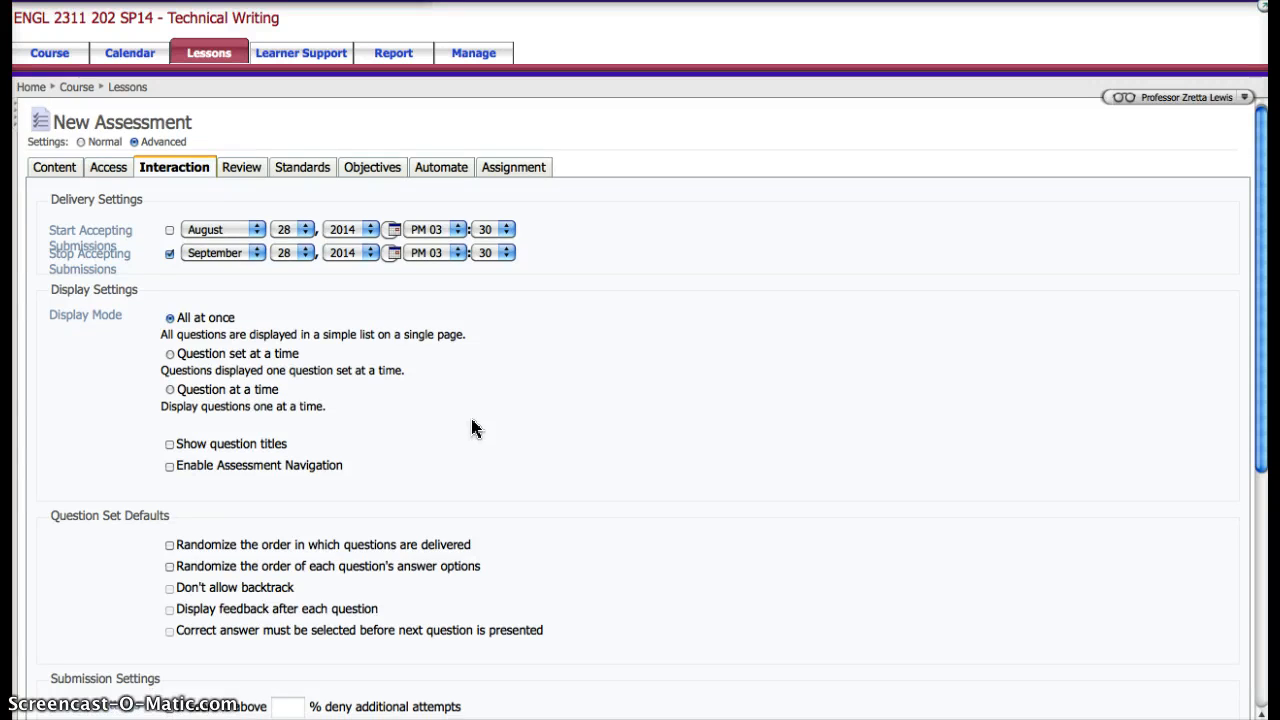
# - Randomize both the order in which questions are delivered and the order of each question's answer options
pyautogui.scroll(-2, 481, 434)
pyautogui.scroll(-4, 483, 436)
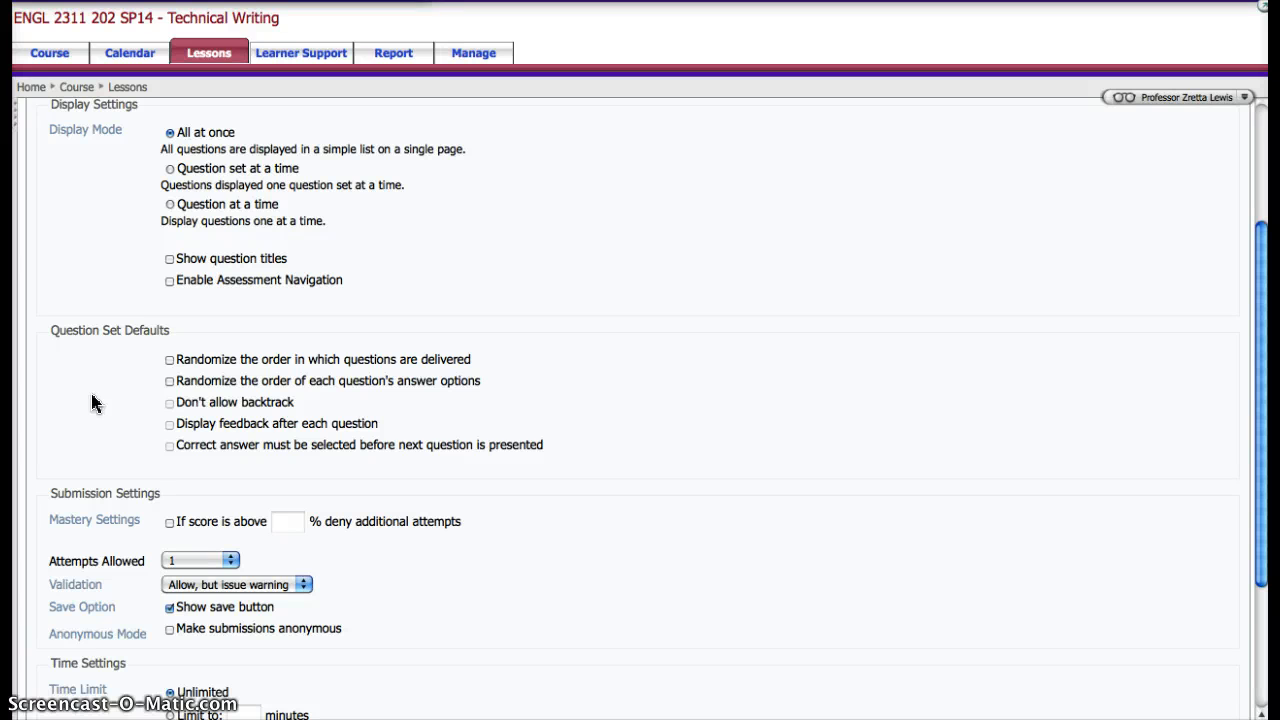
pyautogui.click(169, 361)
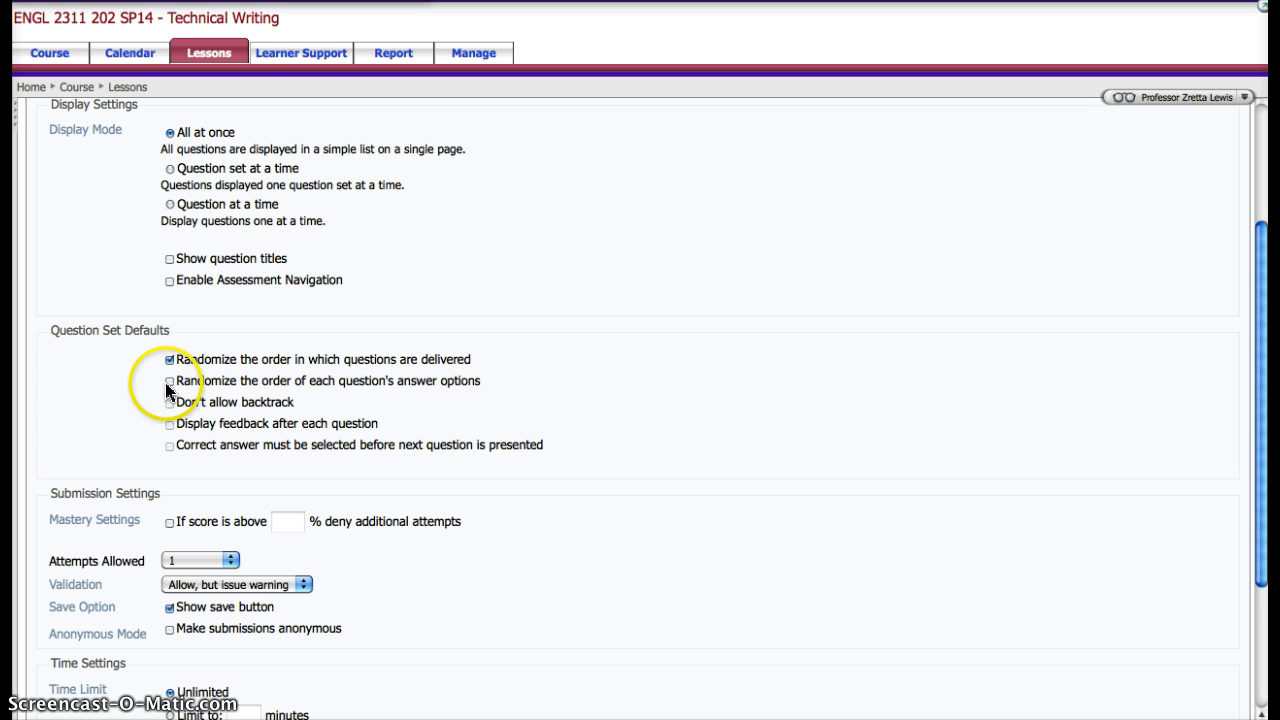
pyautogui.click(168, 383)
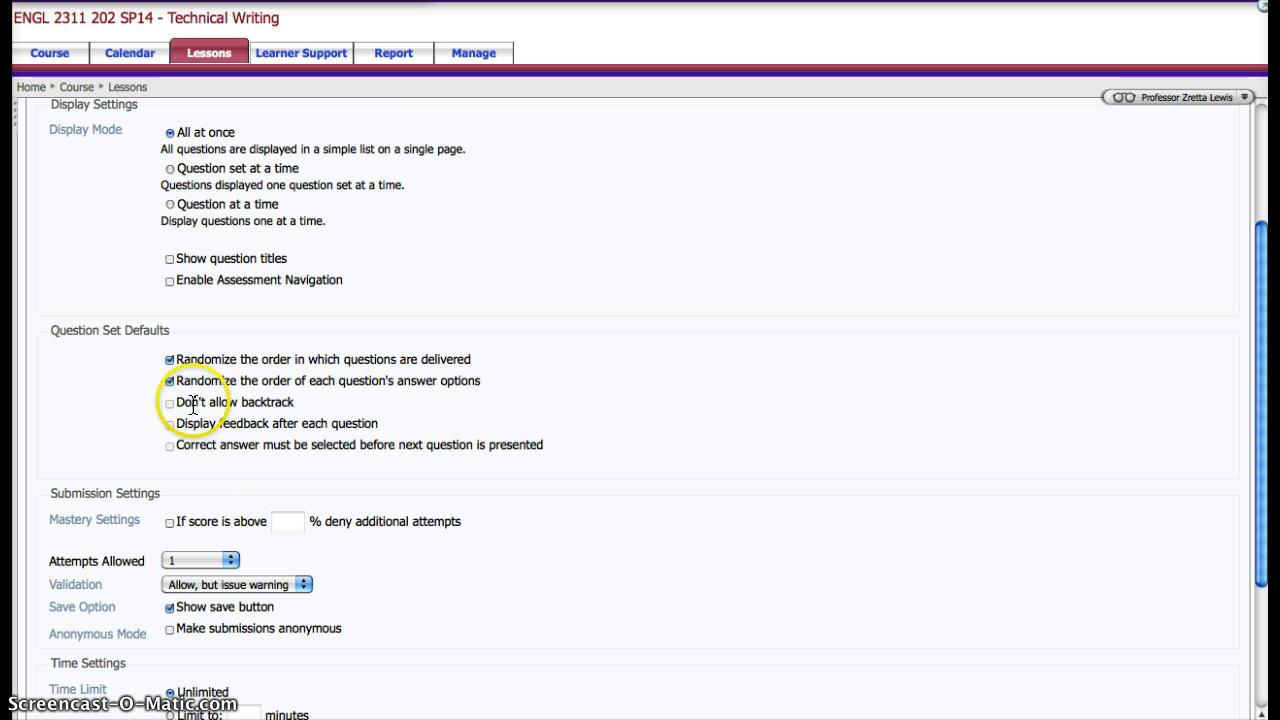
# - Set the number of attempts allowed for the assessment to 2
pyautogui.scroll(-2, 500, 520)
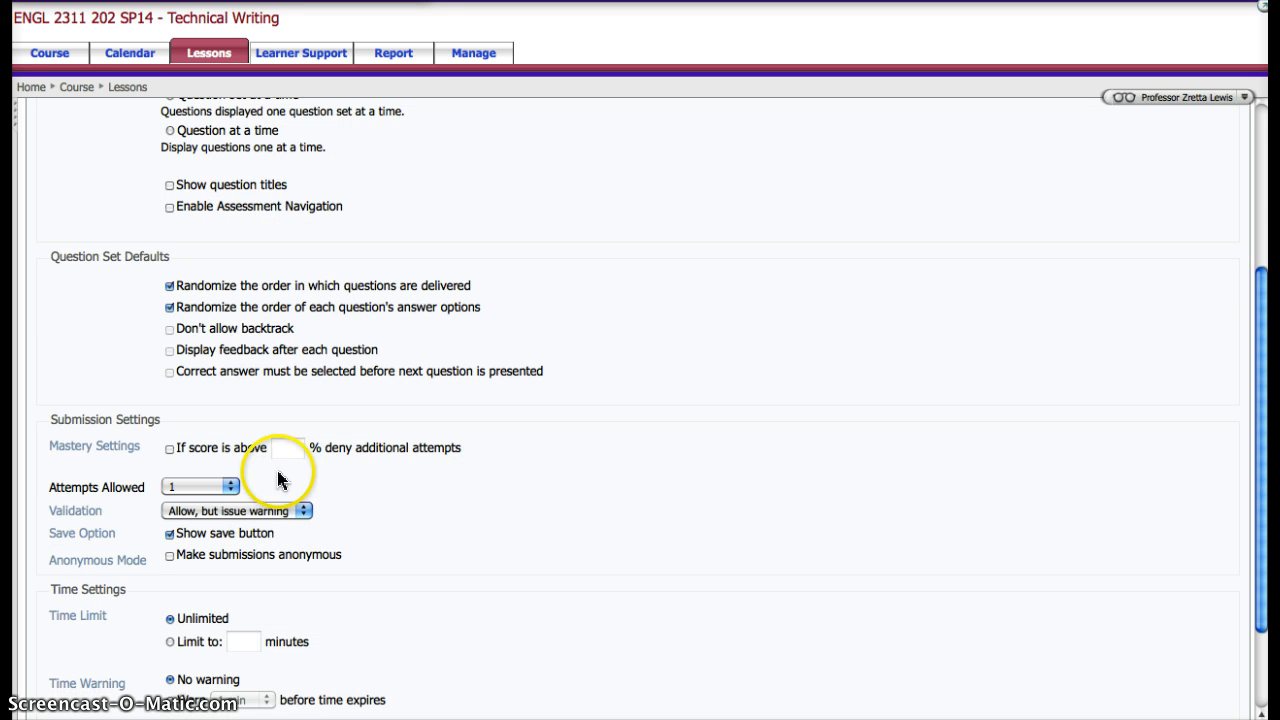
pyautogui.click(229, 487)
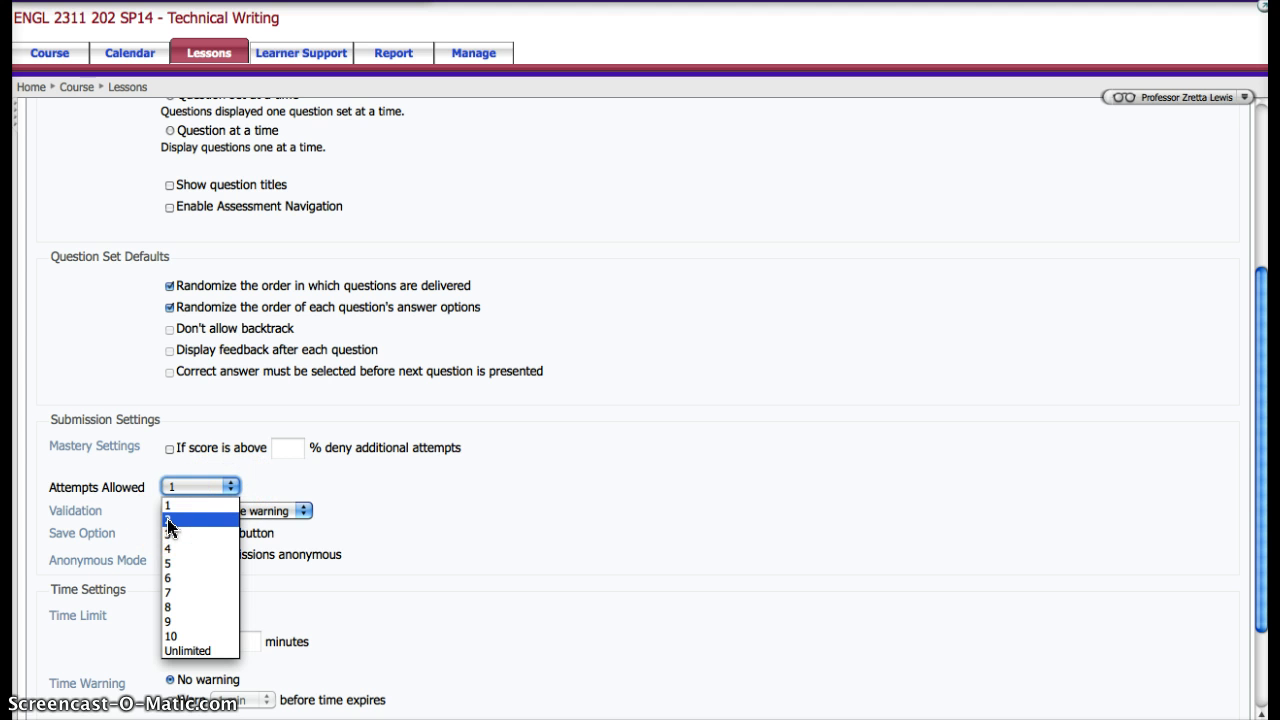
pyautogui.click(168, 520)
# - Limit the time for taking the assessment to 30 minutes
pyautogui.scroll(-2, 529, 500)
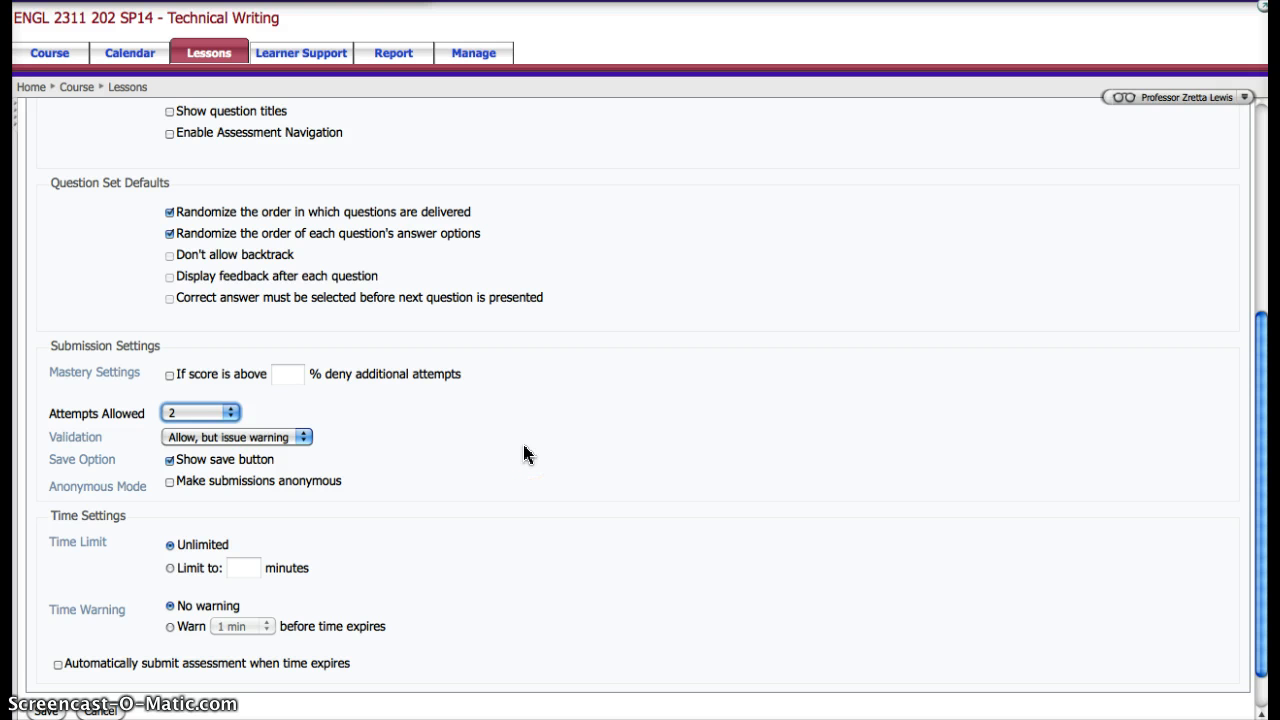
pyautogui.scroll(-2, 525, 455)
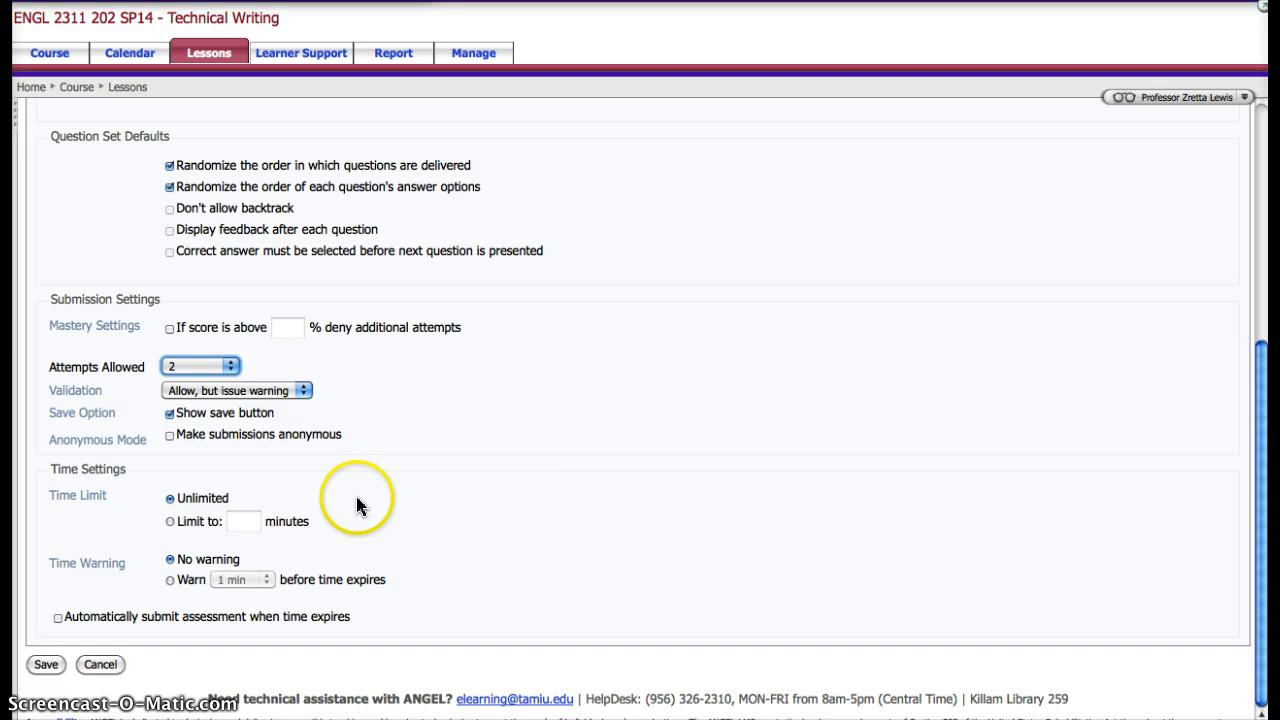
pyautogui.click(171, 521)
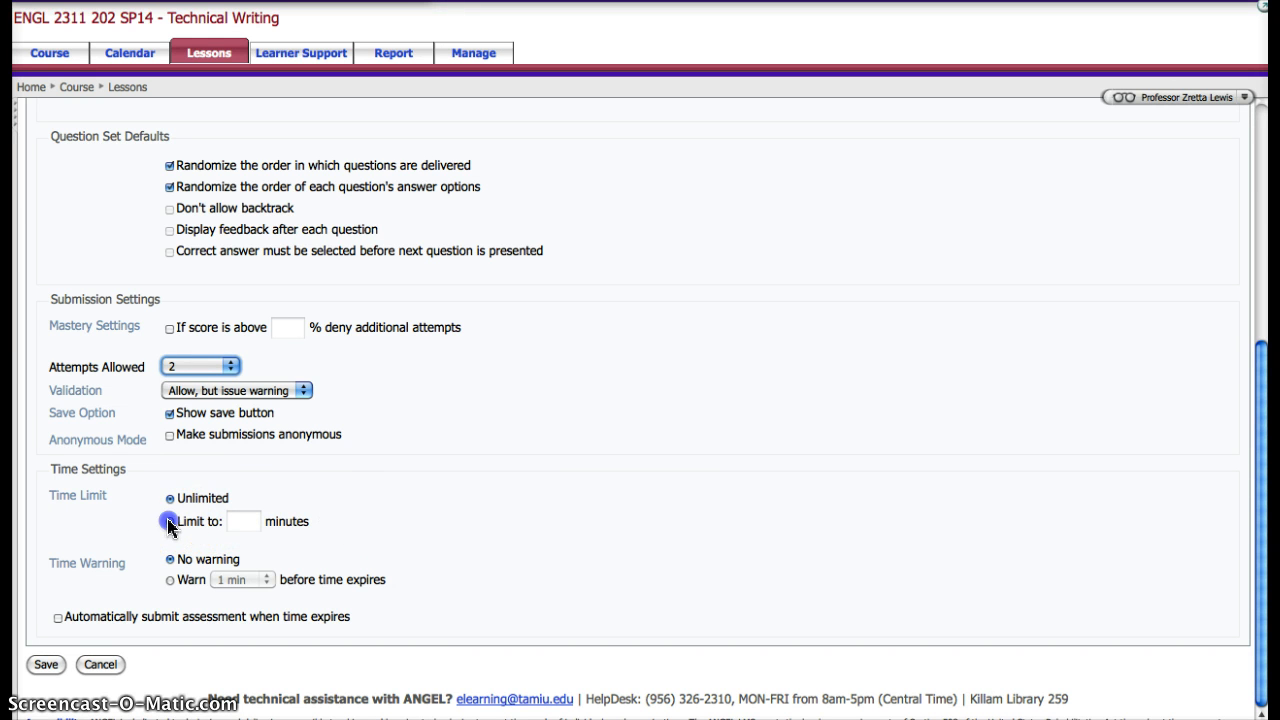
pyautogui.click(236, 519)
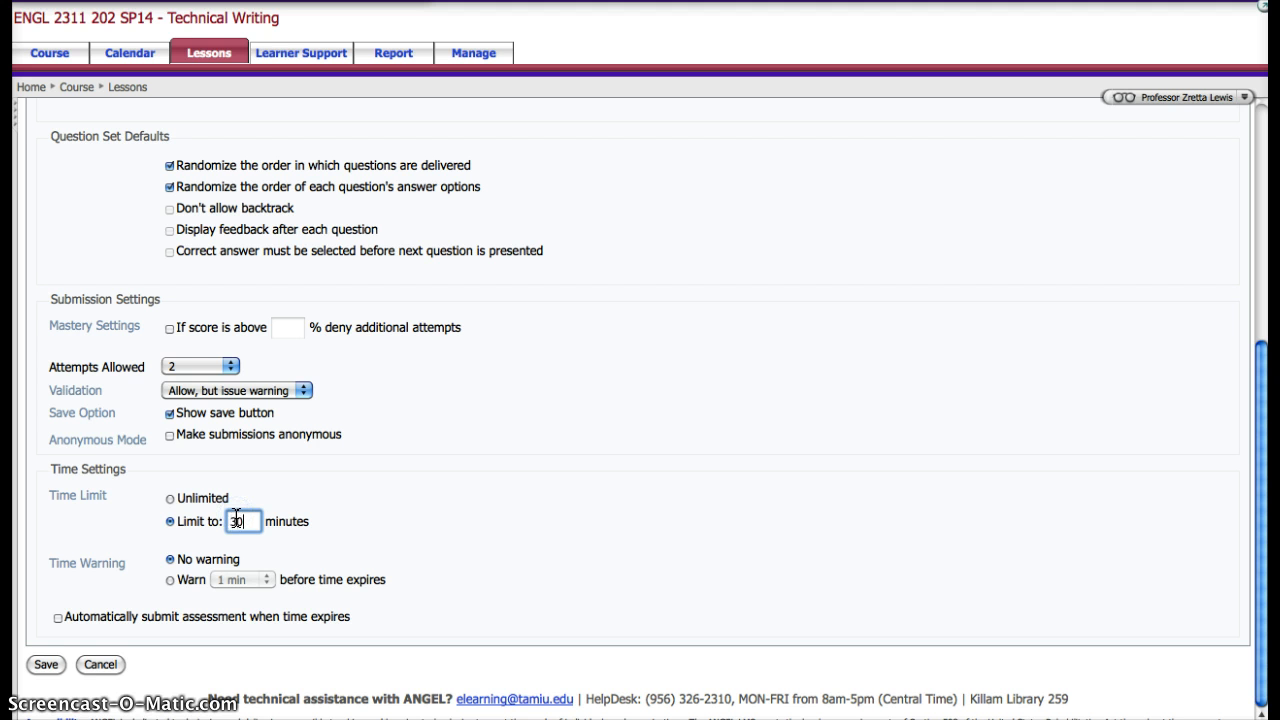
# - Warn students 5 min before time expires and submit the assessment automatically when time expires
pyautogui.click(170, 581)
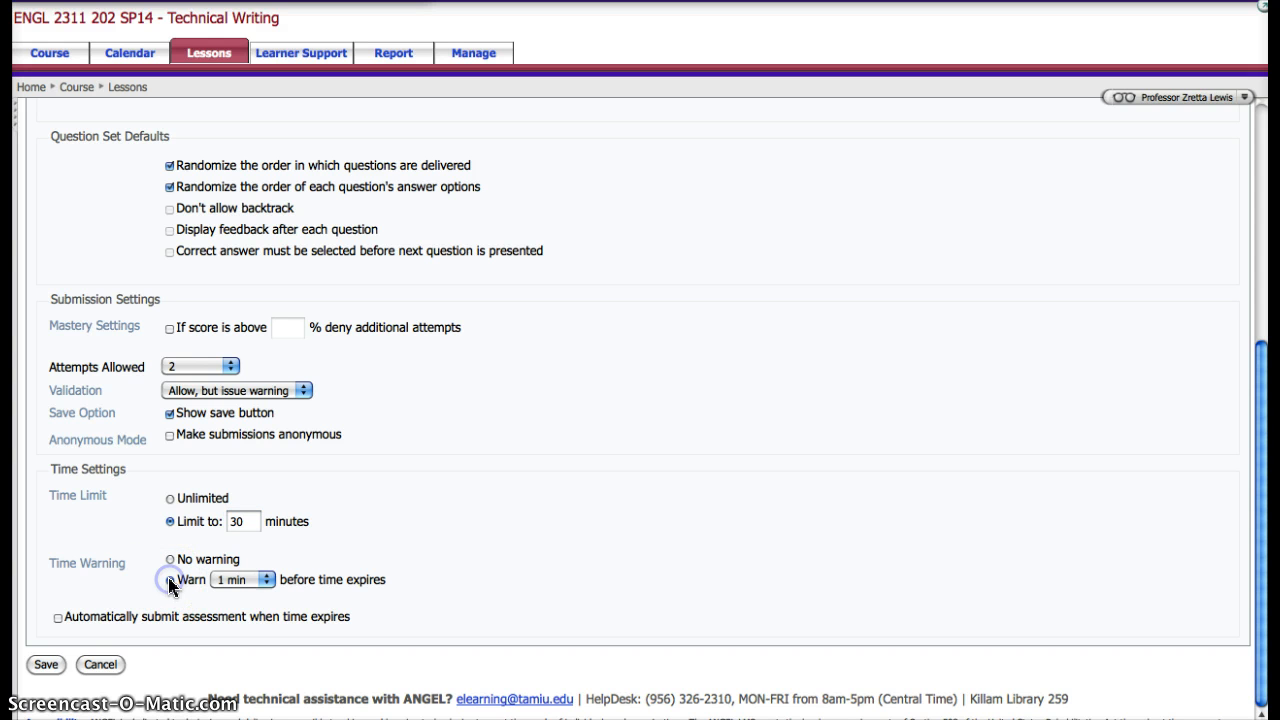
pyautogui.click(266, 580)
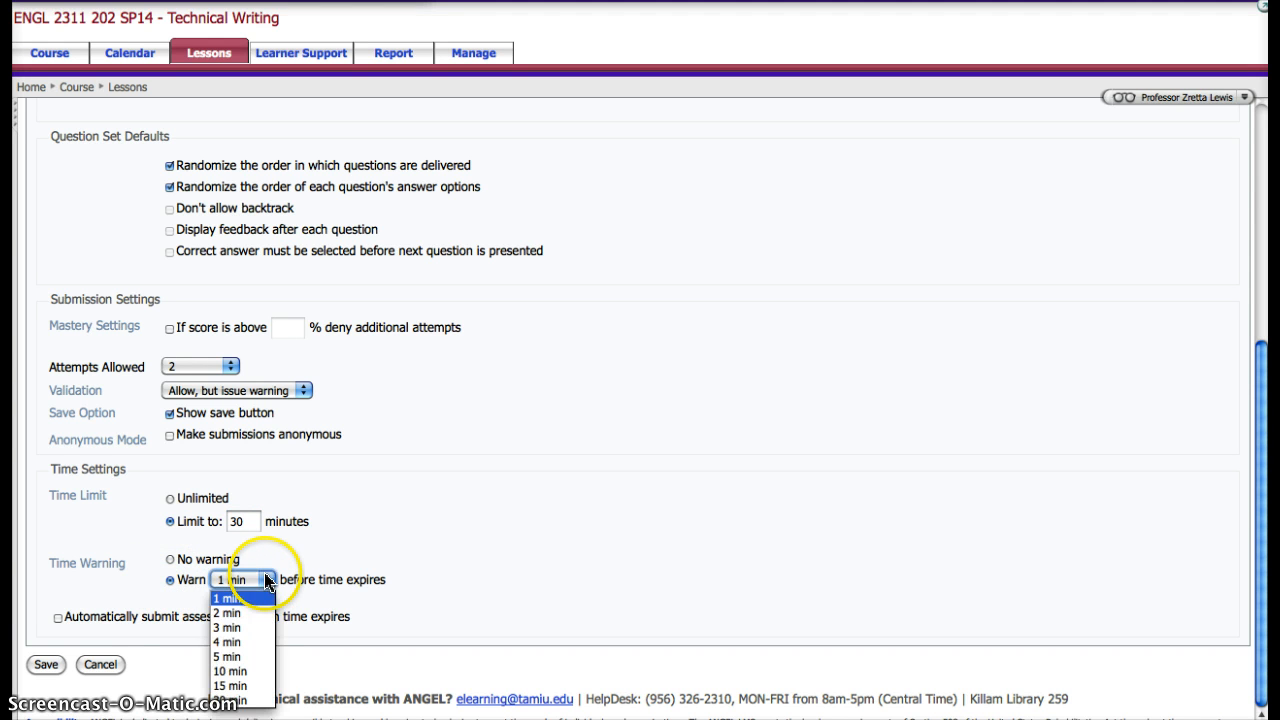
pyautogui.click(229, 657)
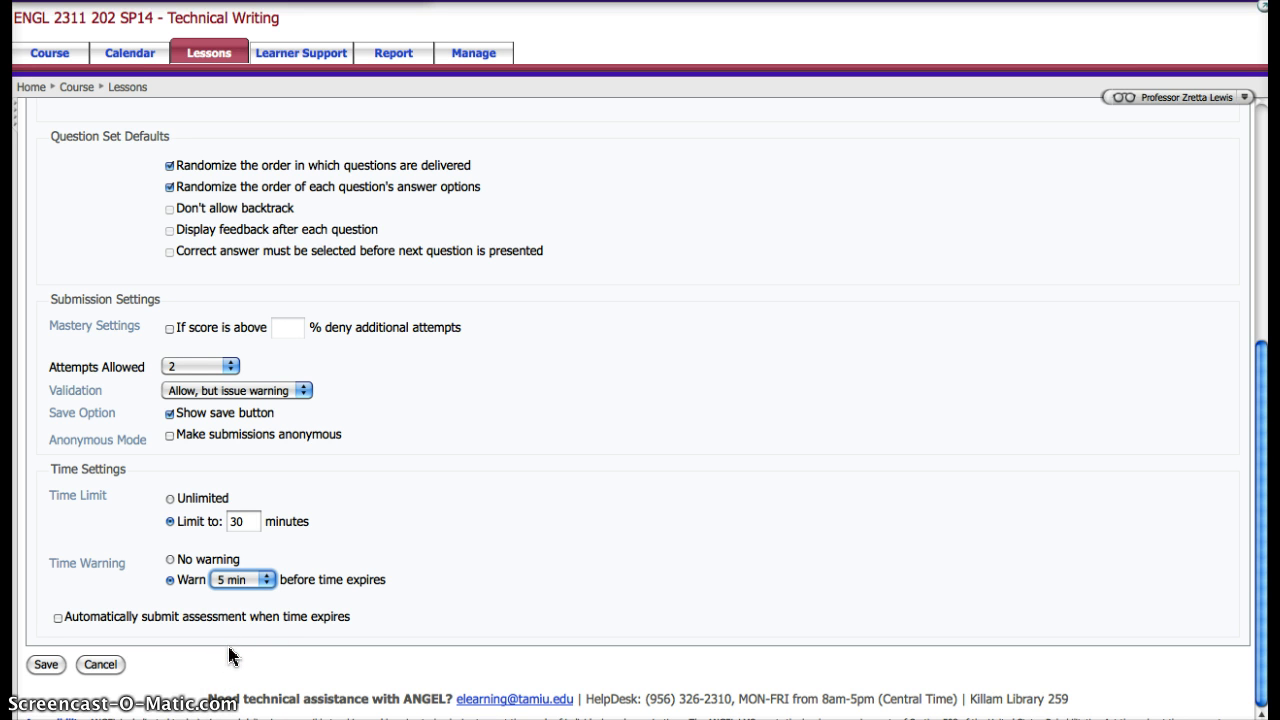
pyautogui.click(57, 618)
# - Set the milestone task type in the assessment's assignment settings to Item completion
pyautogui.scroll(2, 119, 463)
pyautogui.scroll(5, 119, 463)
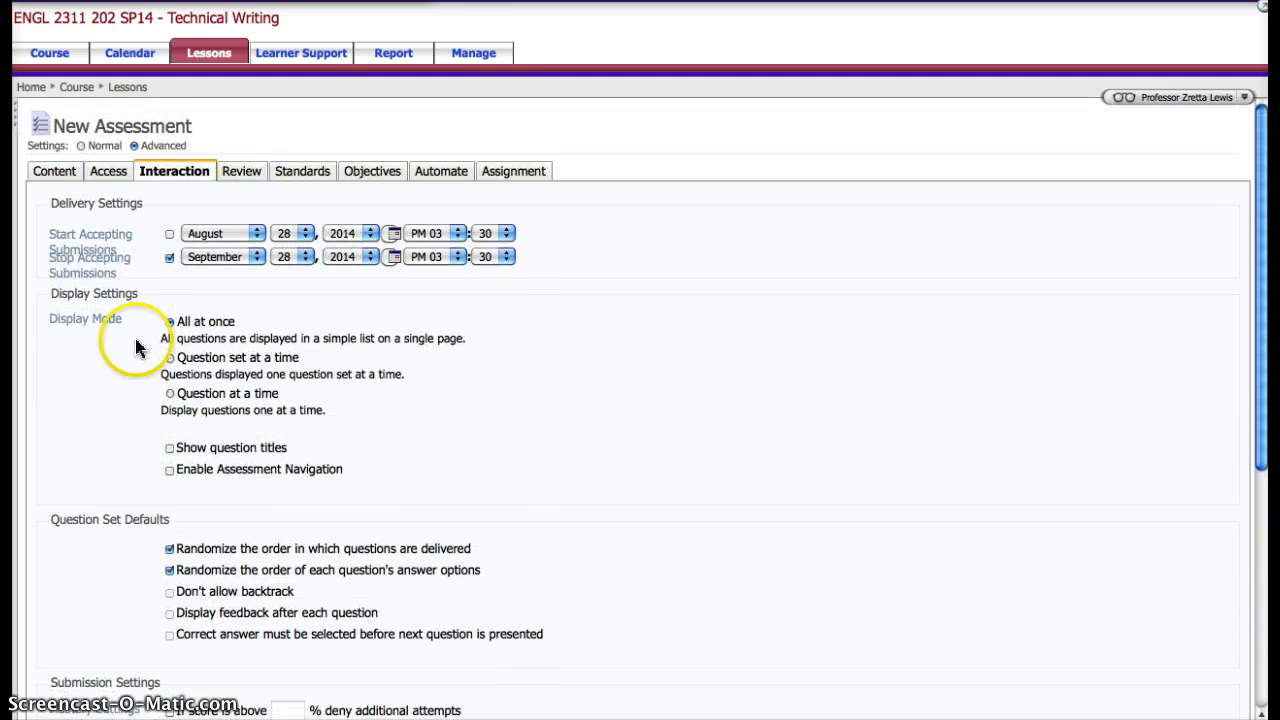
pyautogui.click(519, 180)
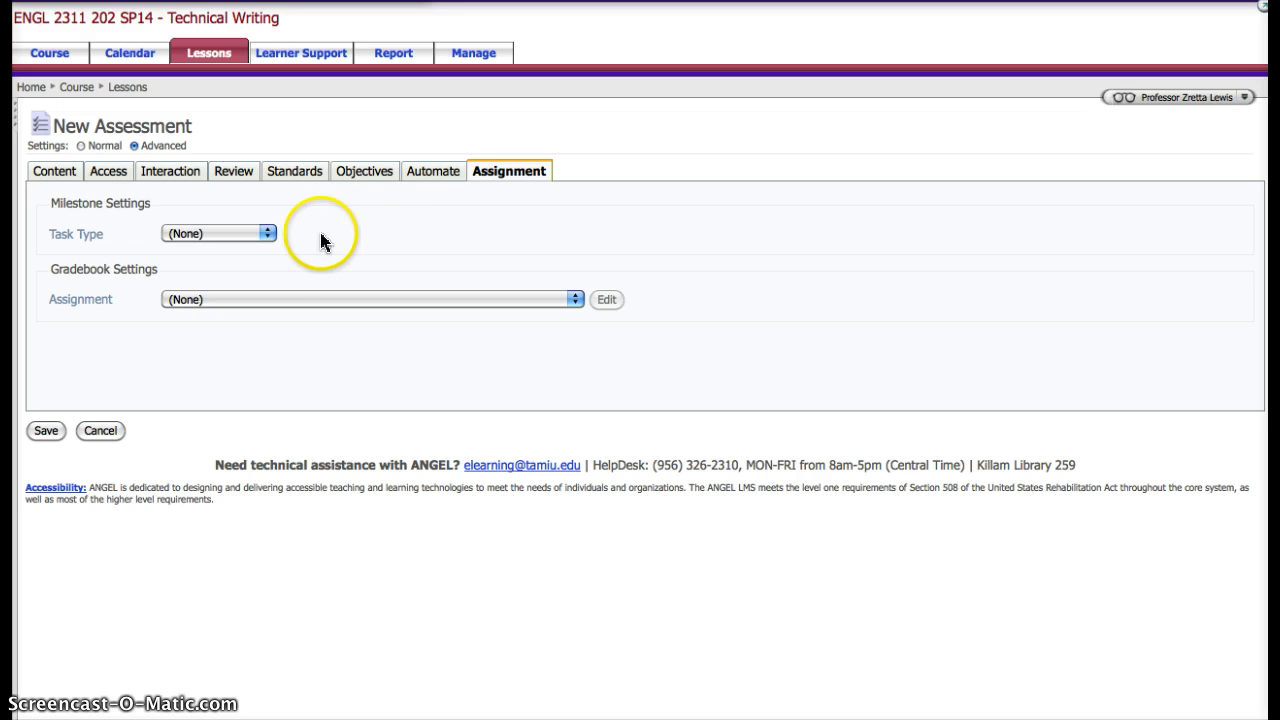
pyautogui.click(268, 234)
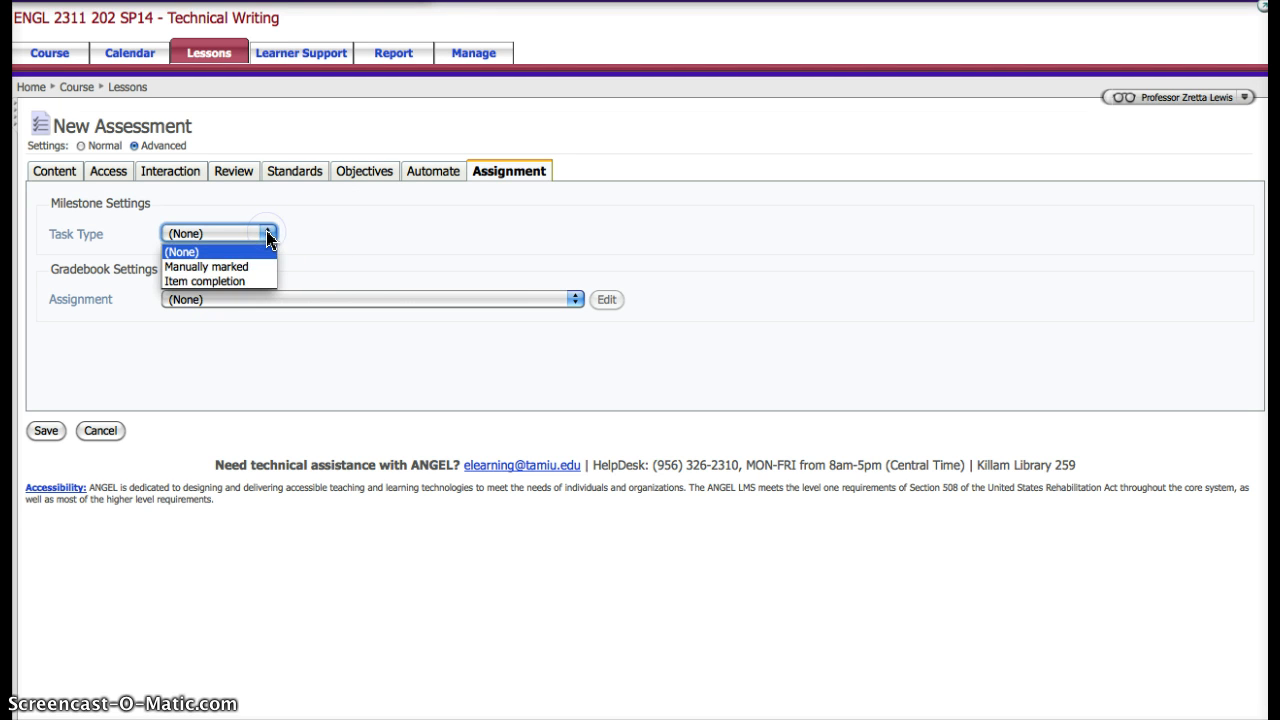
pyautogui.click(240, 283)
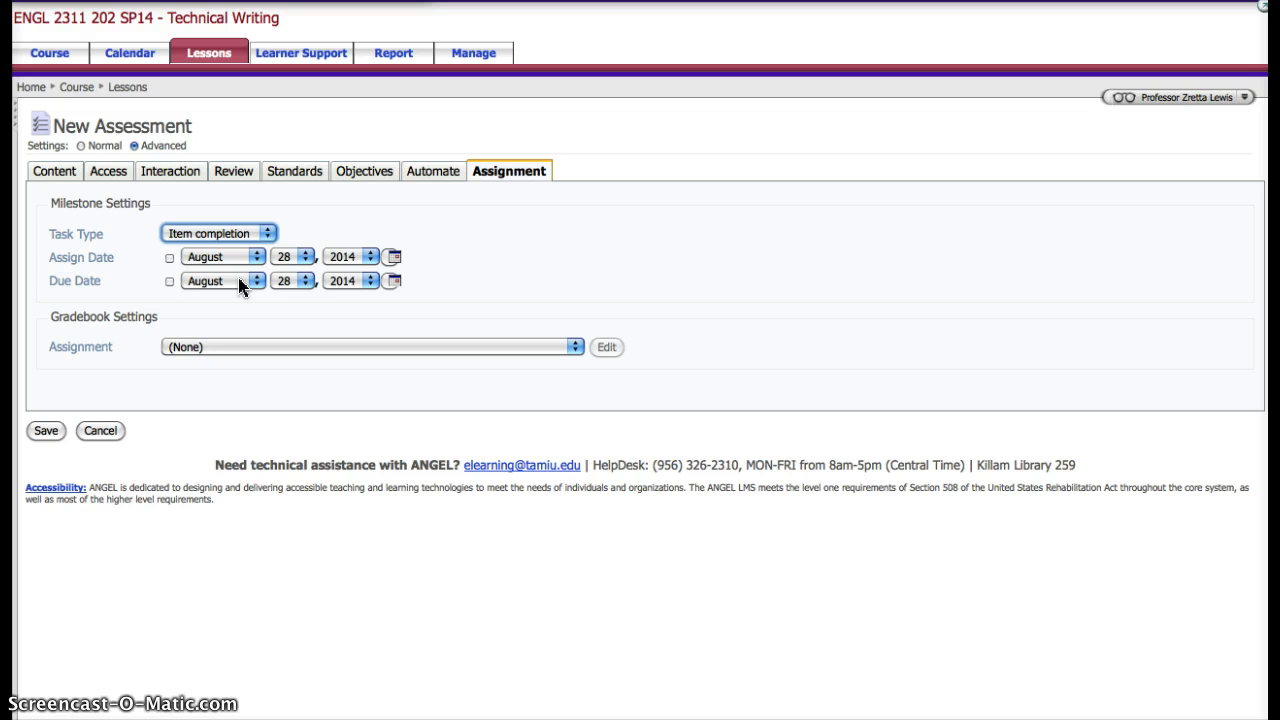
# - Enable the milestone due date and set it to September 28, 2014
pyautogui.click(169, 282)
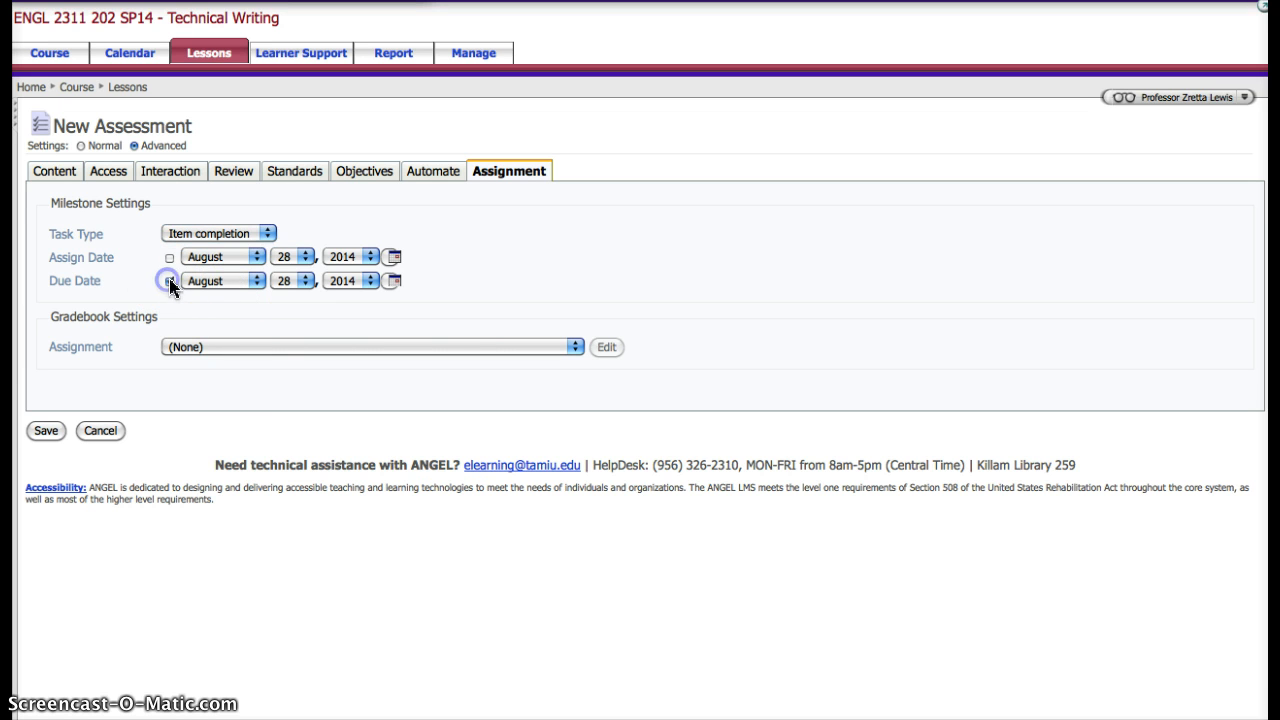
pyautogui.click(256, 283)
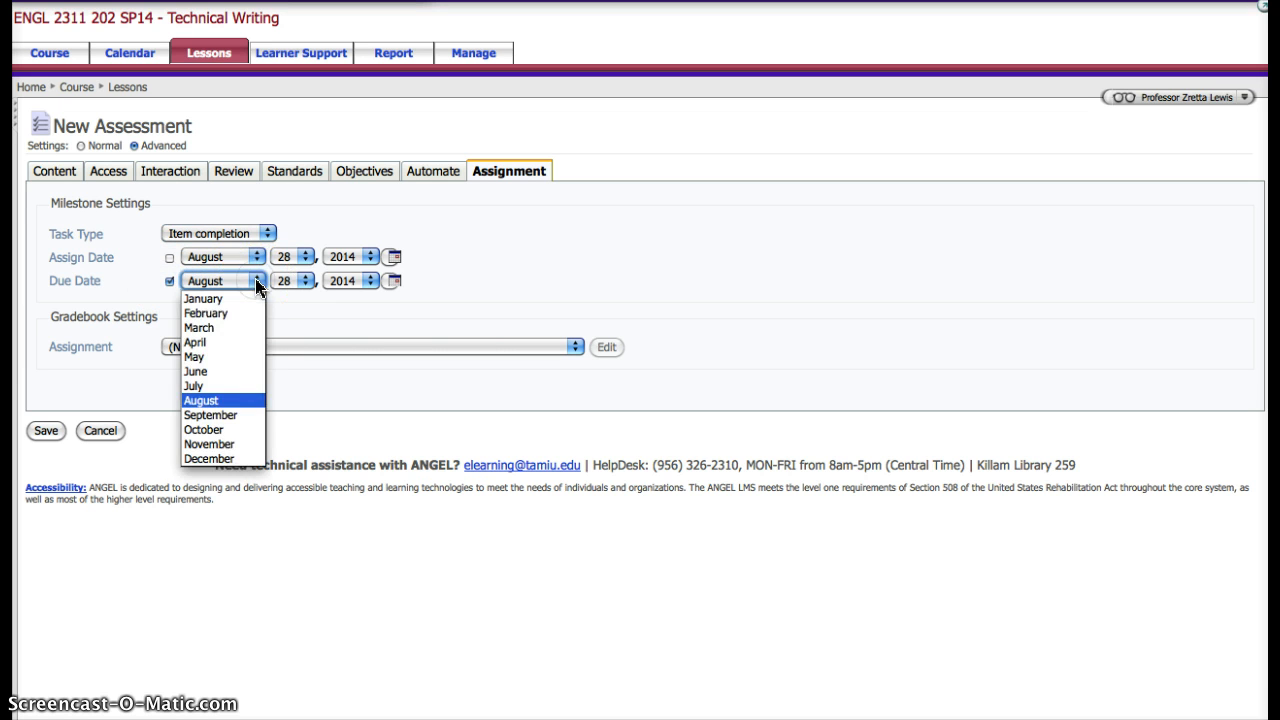
pyautogui.click(228, 415)
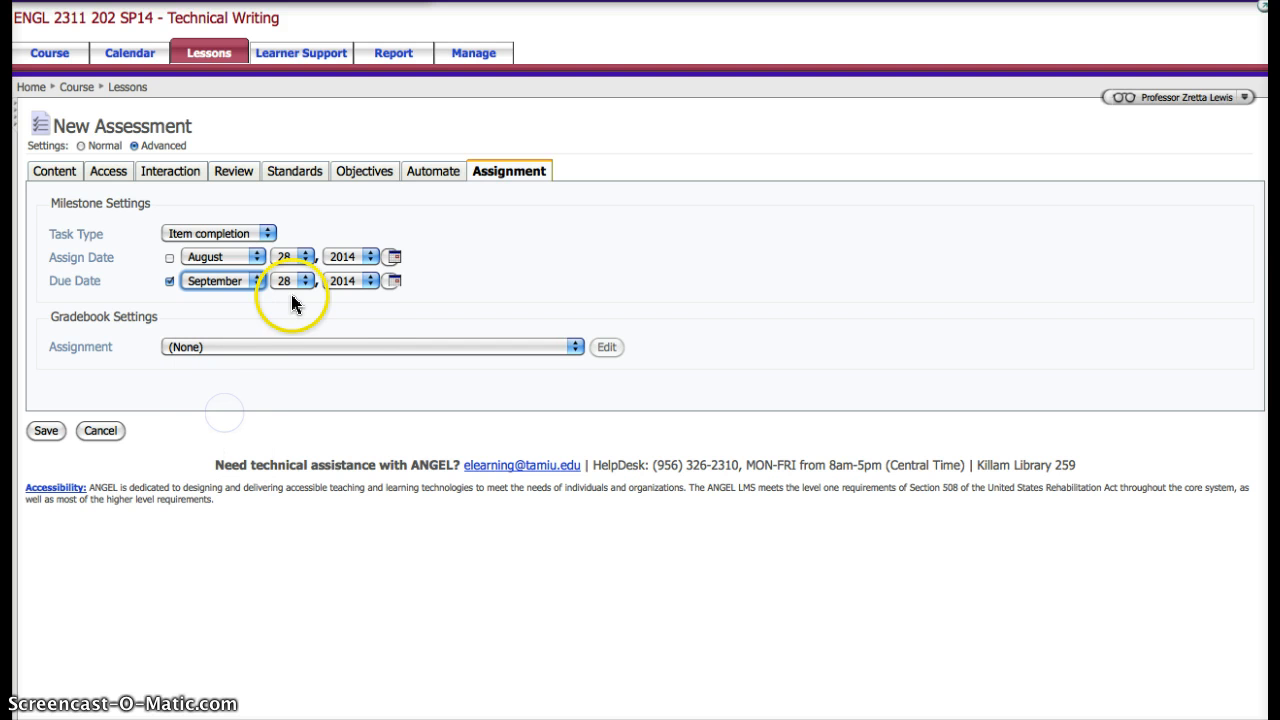
# - Link the assessment to a new gradebook assignment titled "Quiz 1"
pyautogui.click(576, 347)
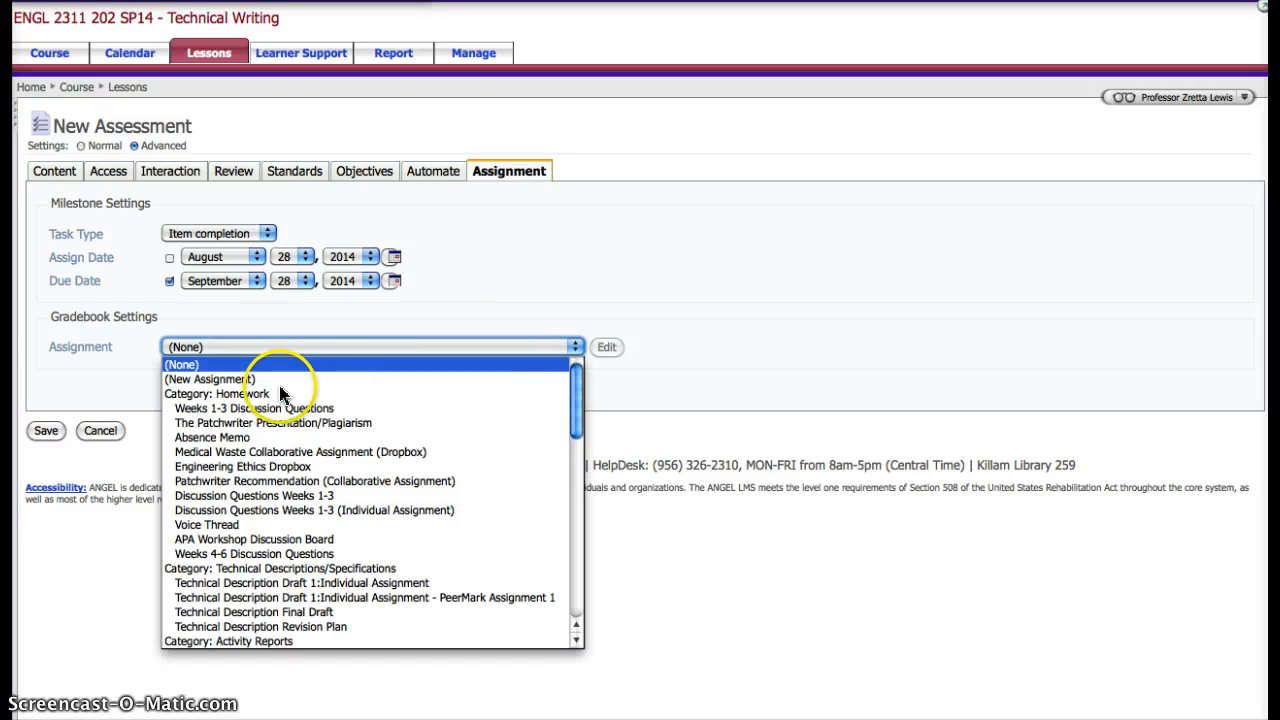
pyautogui.click(254, 380)
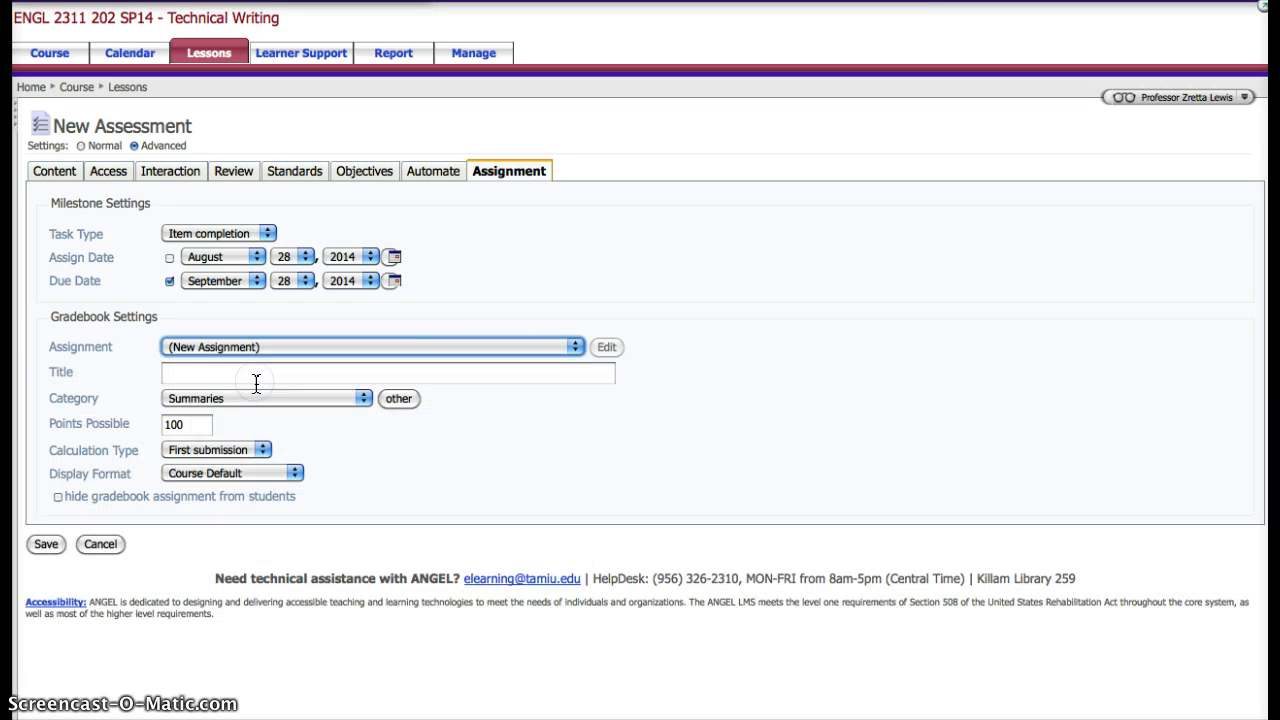
pyautogui.click(174, 371)
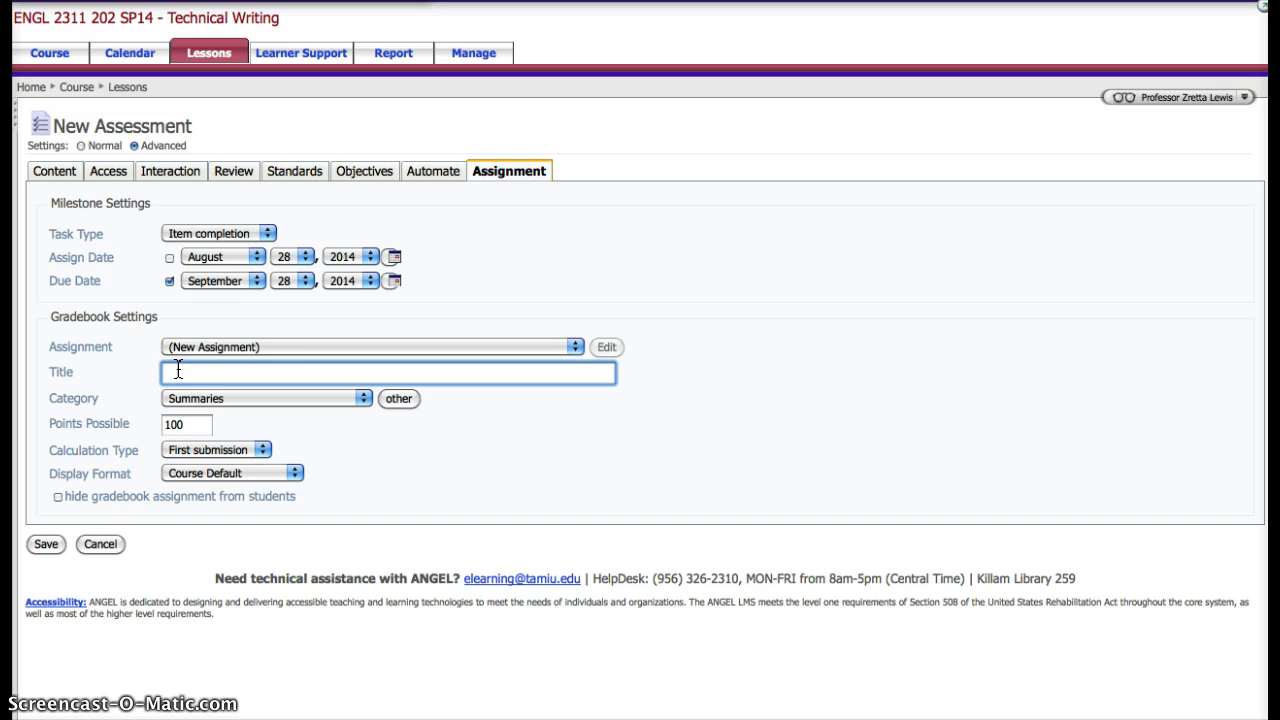
pyautogui.write('Quiz')
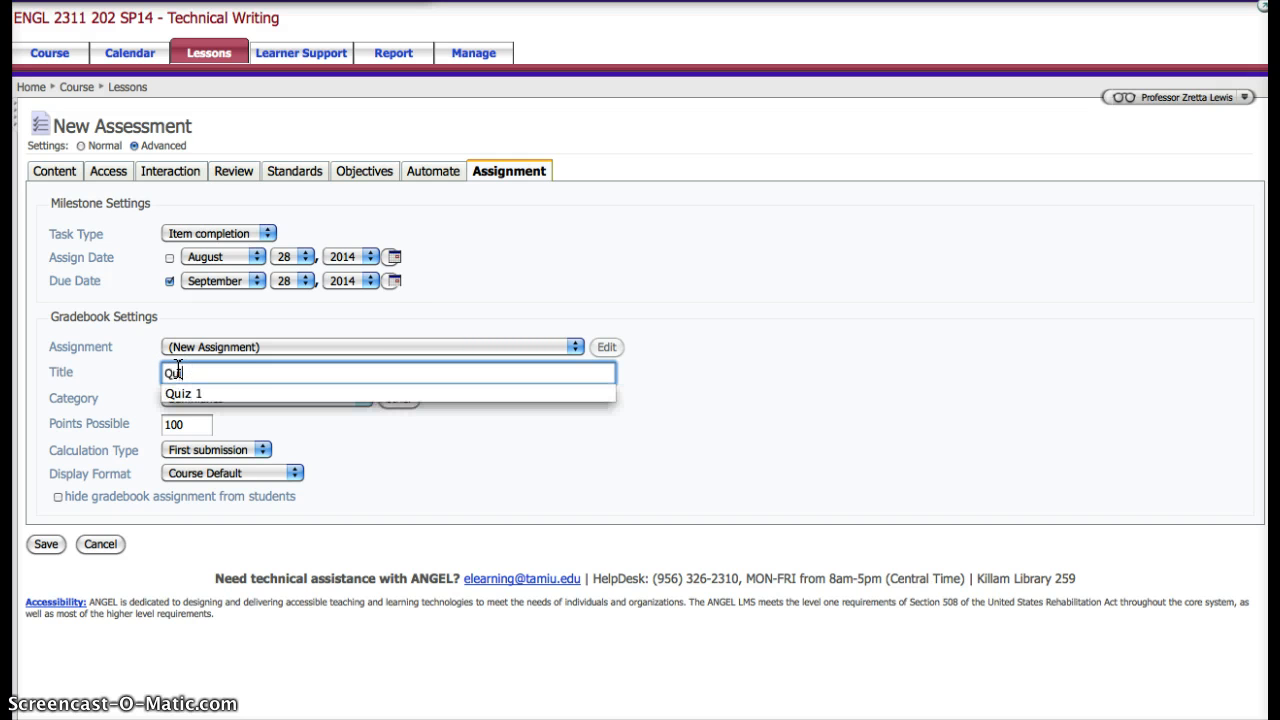
pyautogui.write(' 1')
pyautogui.click(457, 434)
# - Add a new gradebook category titled "Quizzes" for the Quiz 1 assignment
pyautogui.click(360, 400)
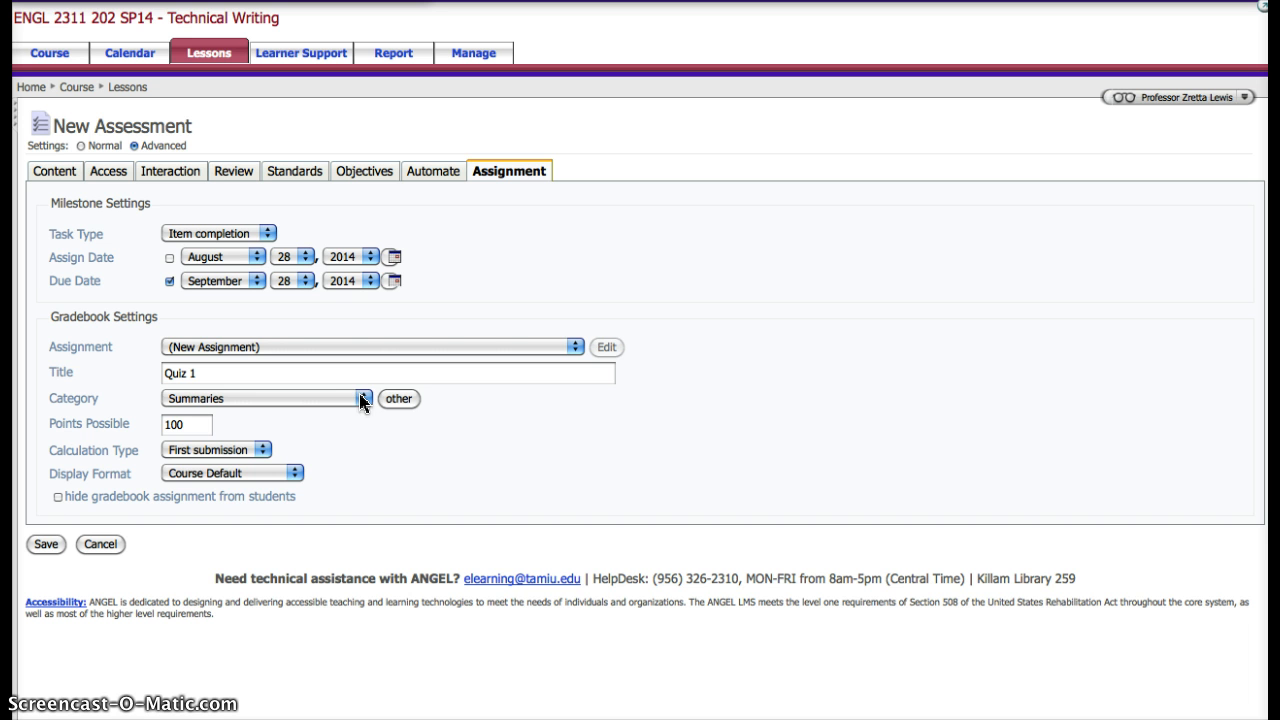
pyautogui.click(361, 399)
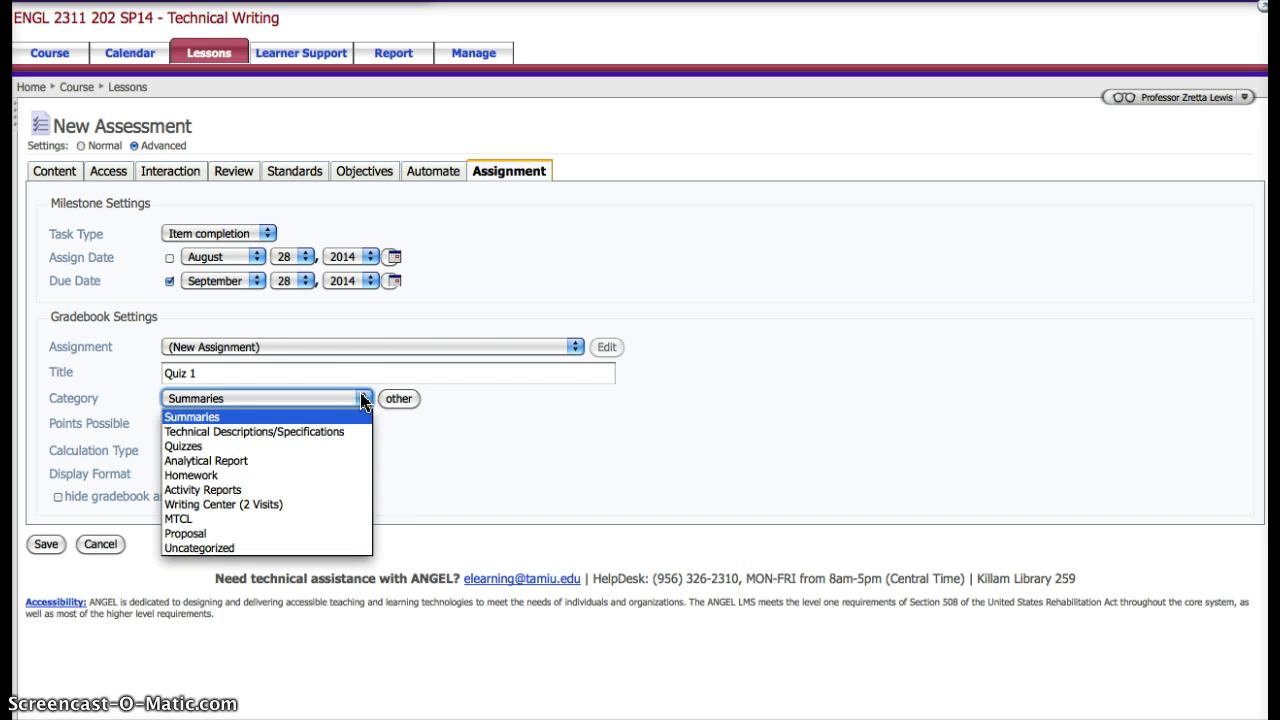
pyautogui.click(466, 403)
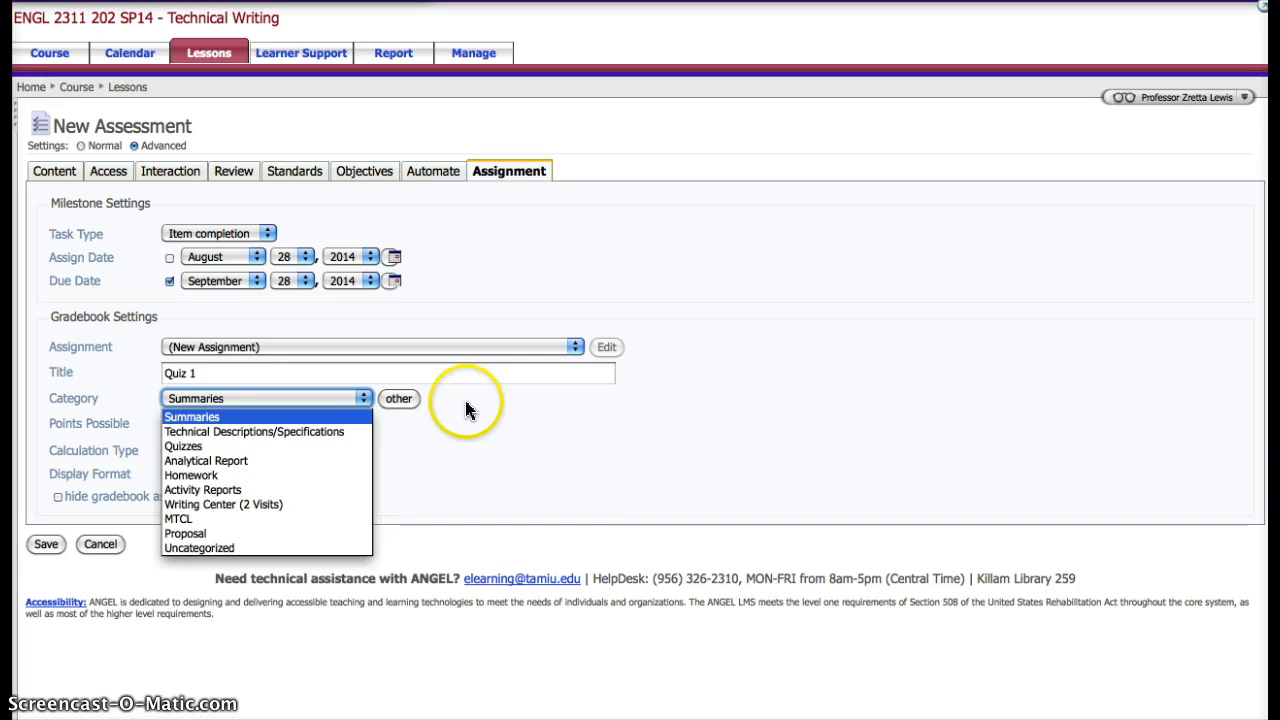
pyautogui.click(405, 400)
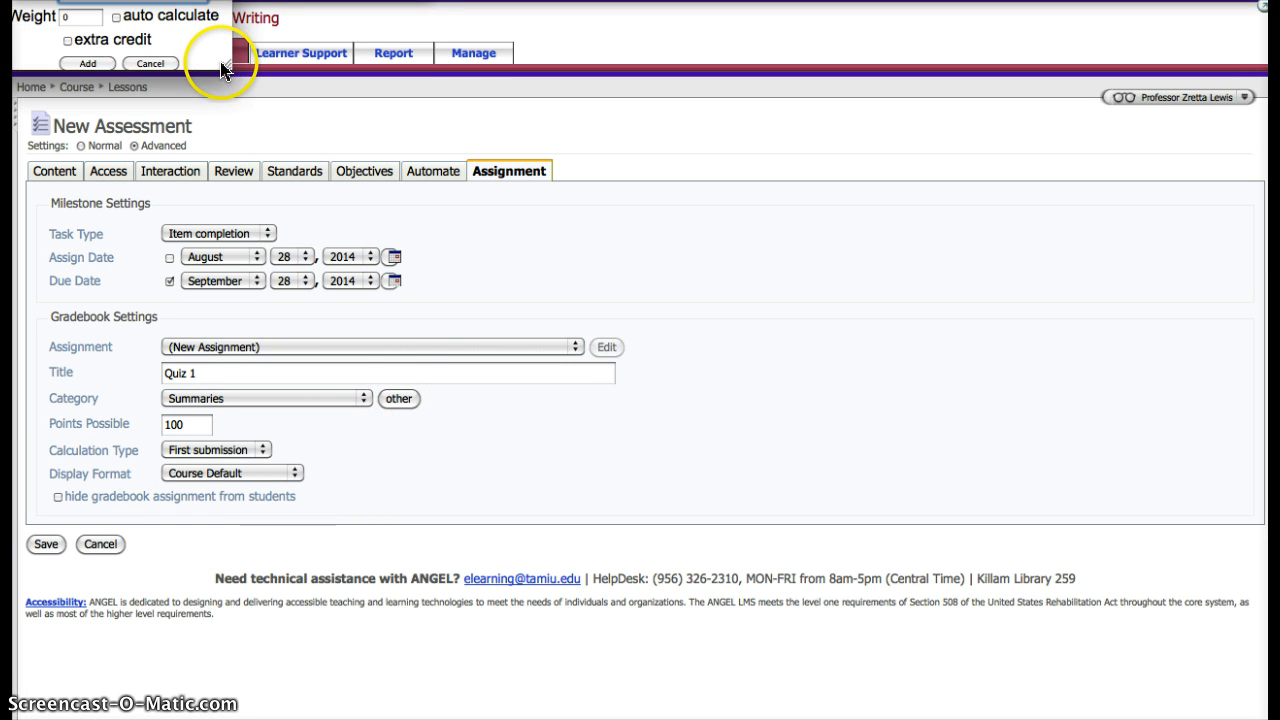
pyautogui.moveTo(225, 67); pyautogui.dragTo(314, 309)
pyautogui.click(288, 88)
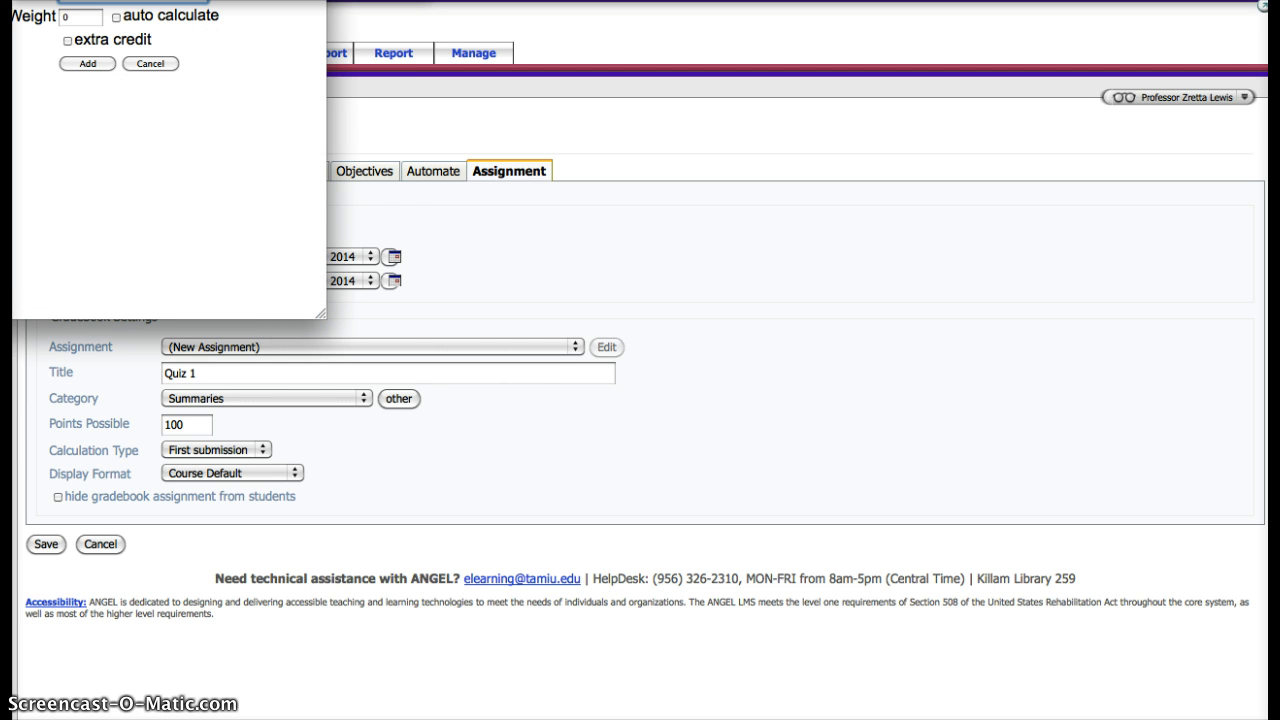
pyautogui.moveTo(279, 0); pyautogui.dragTo(466, 105)
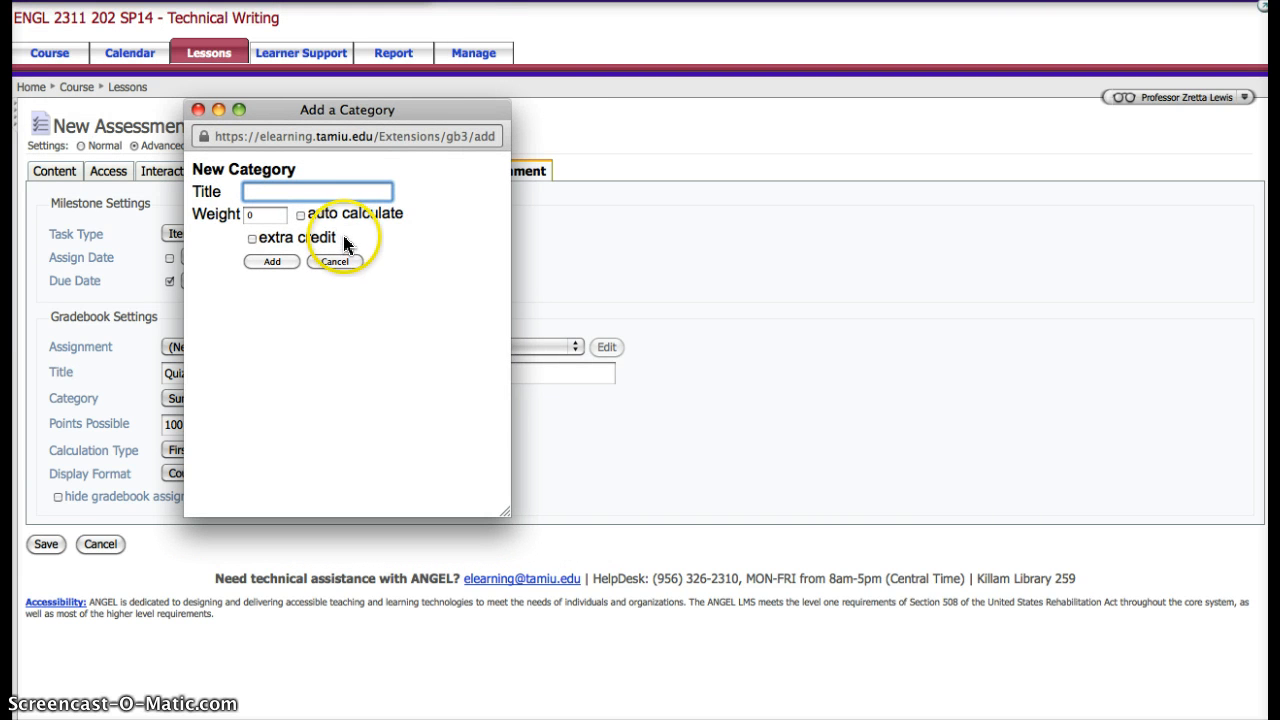
pyautogui.write('Qu')
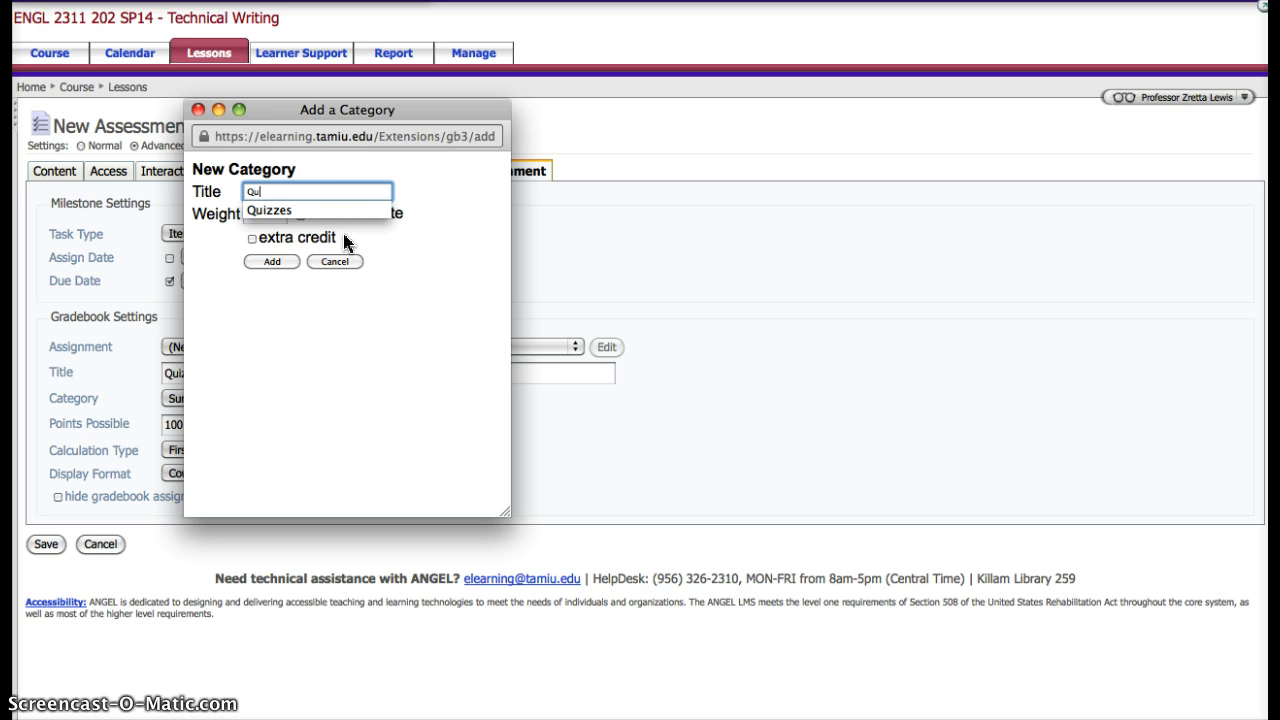
pyautogui.click(269, 210)
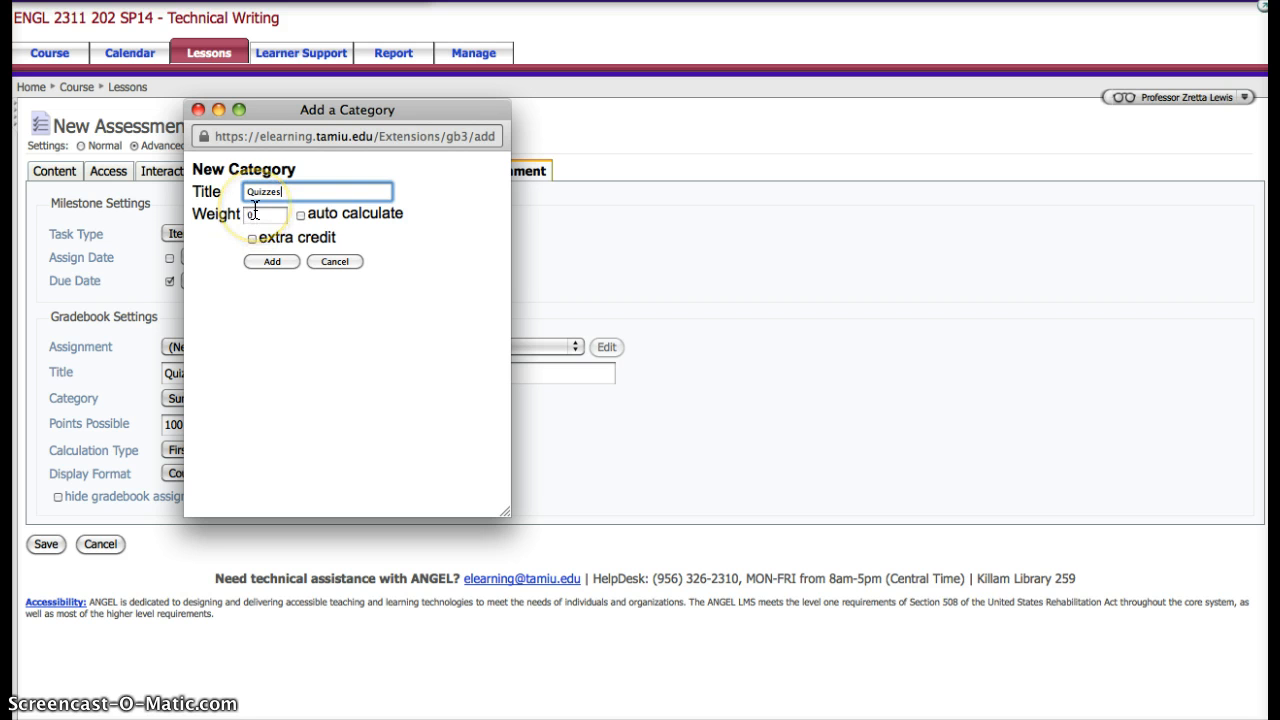
pyautogui.click(272, 262)
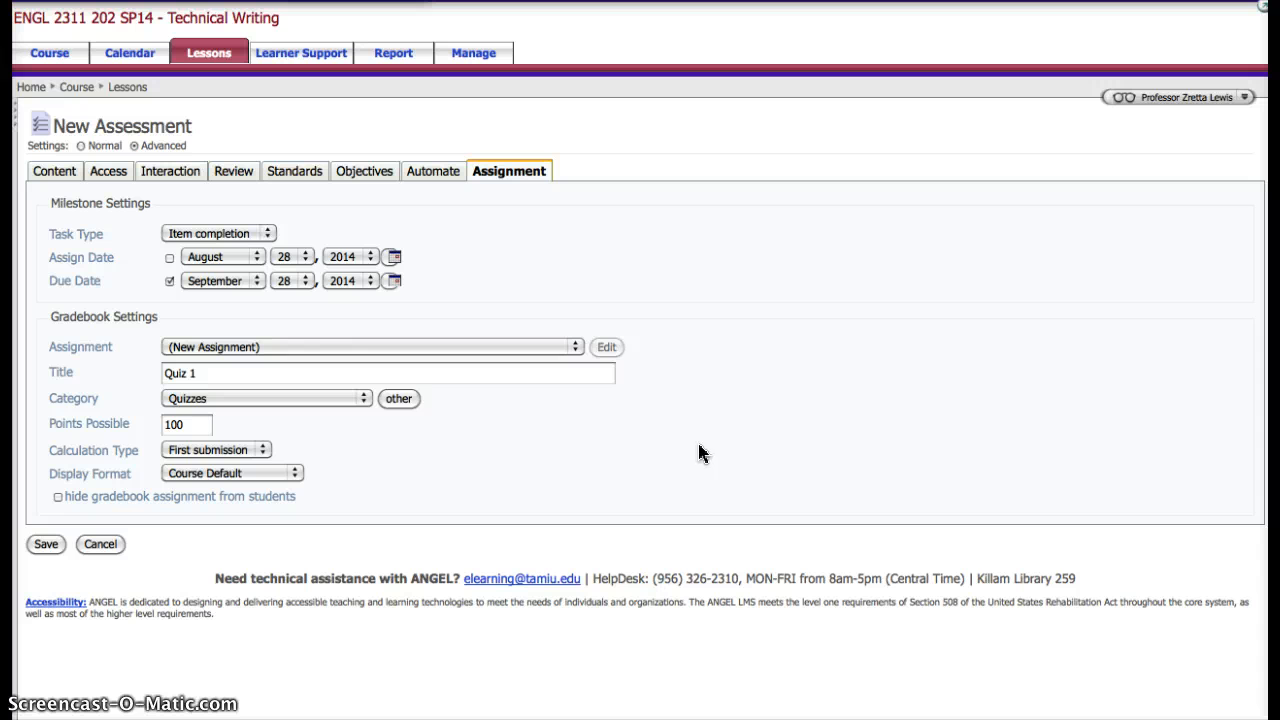
# - Set the points possible for the Quiz 1 gradebook assignment to 25
pyautogui.moveTo(187, 425); pyautogui.dragTo(147, 423)
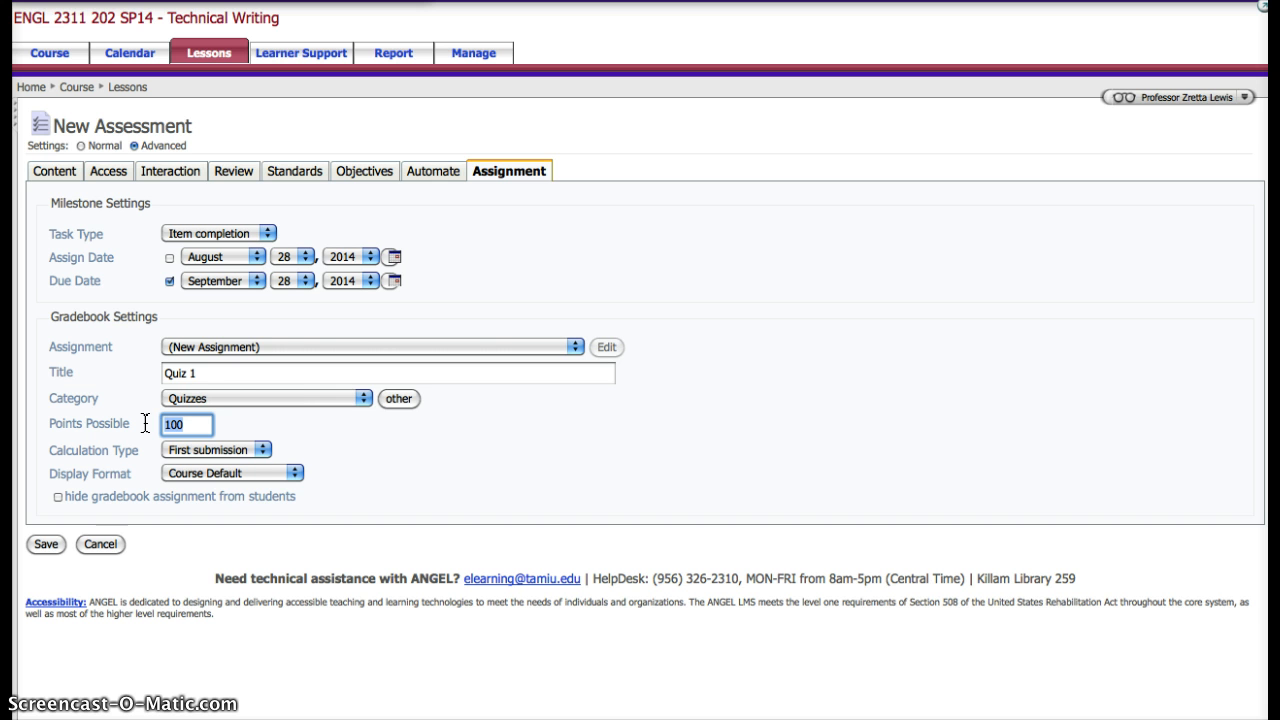
pyautogui.write('25')
pyautogui.click(452, 465)
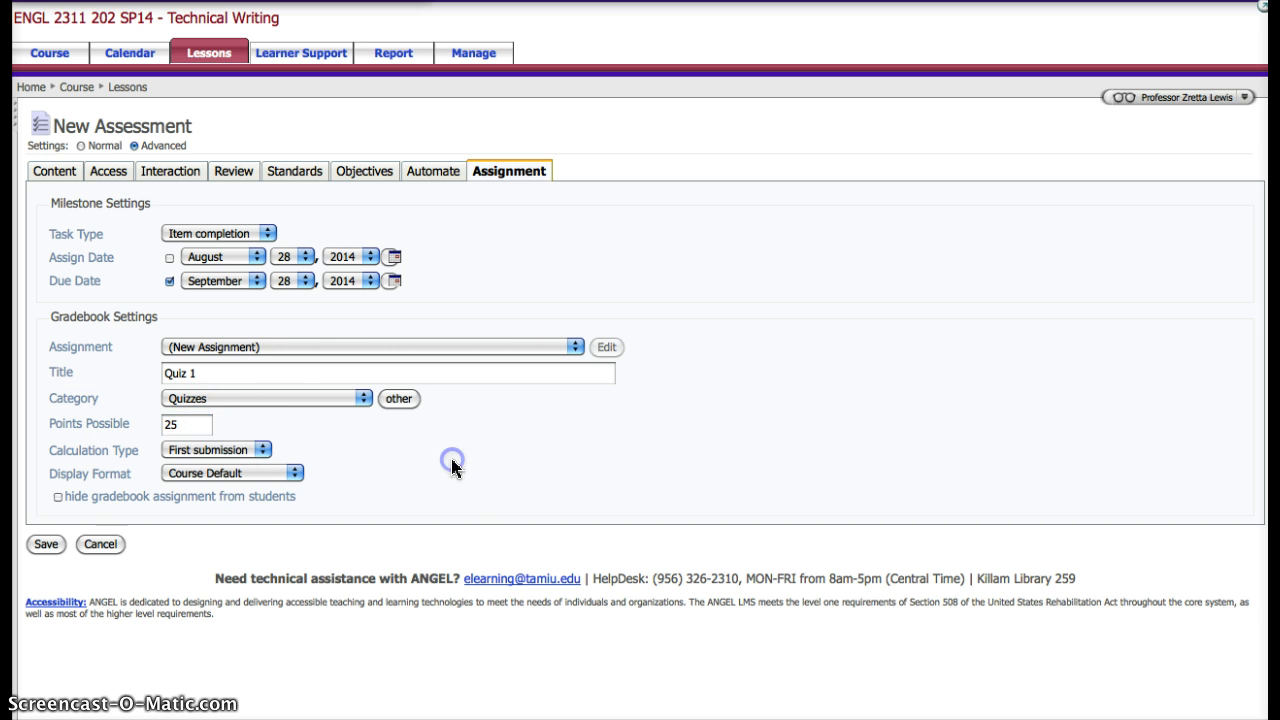
# - Set the gradebook calculation type to Maximum score and save the new assessment
pyautogui.click(262, 452)
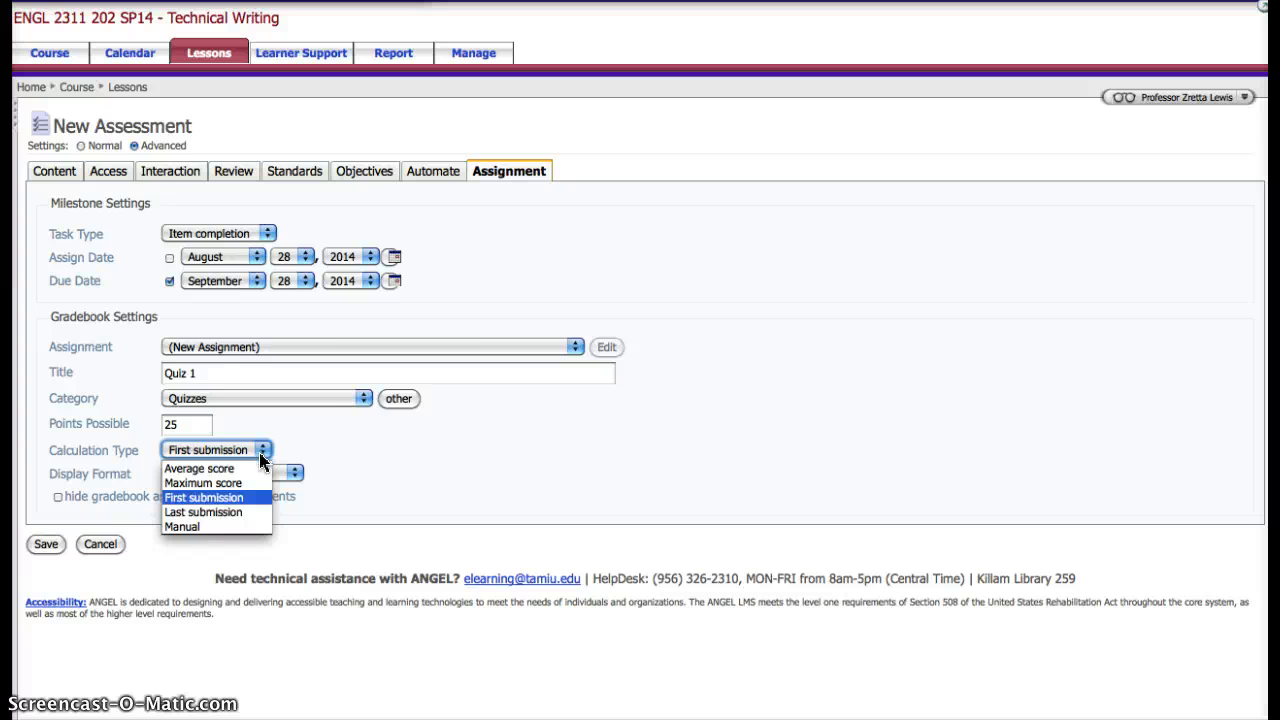
pyautogui.click(229, 486)
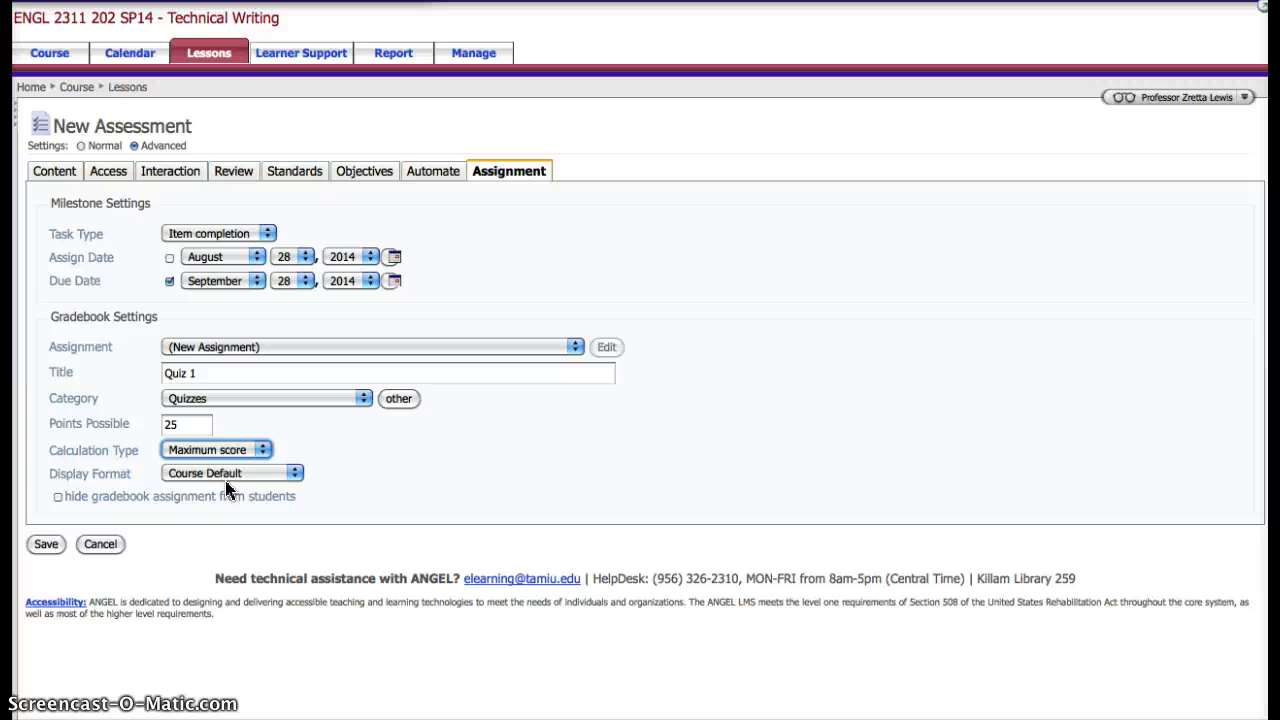
pyautogui.click(45, 544)
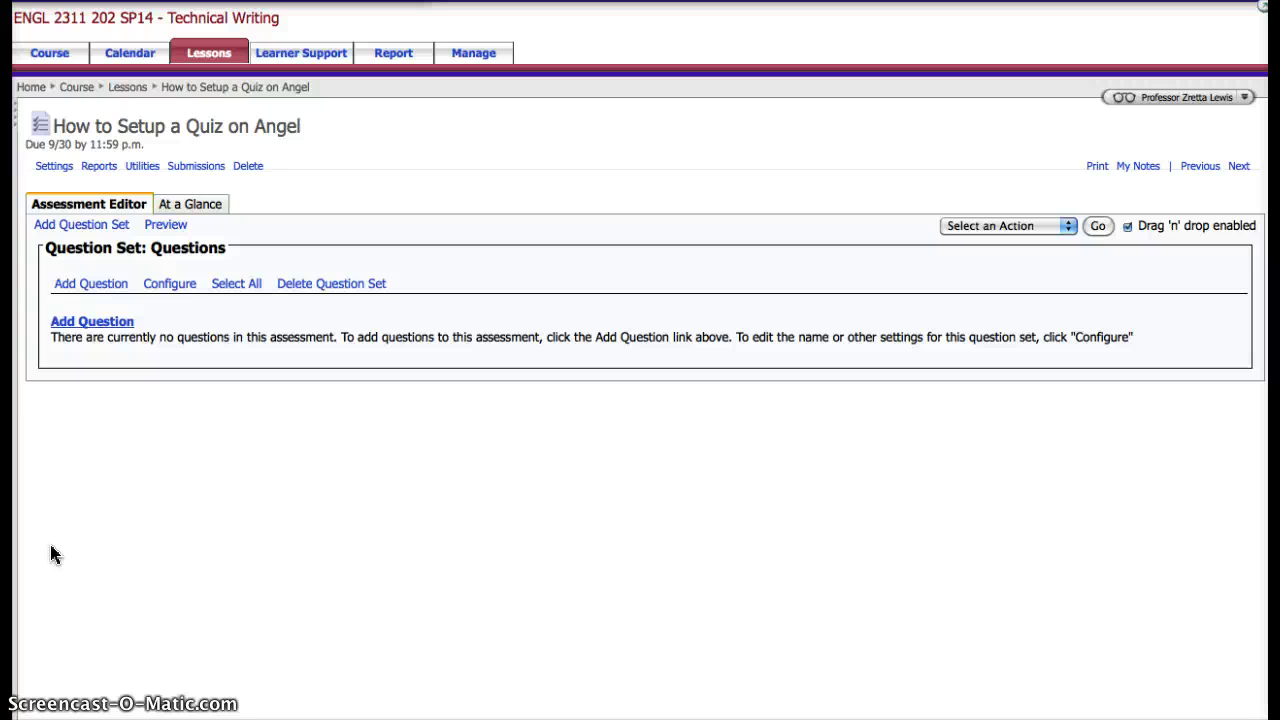
# - Add a True or False question to the empty question set and make it worth 2 points
pyautogui.click(110, 325)
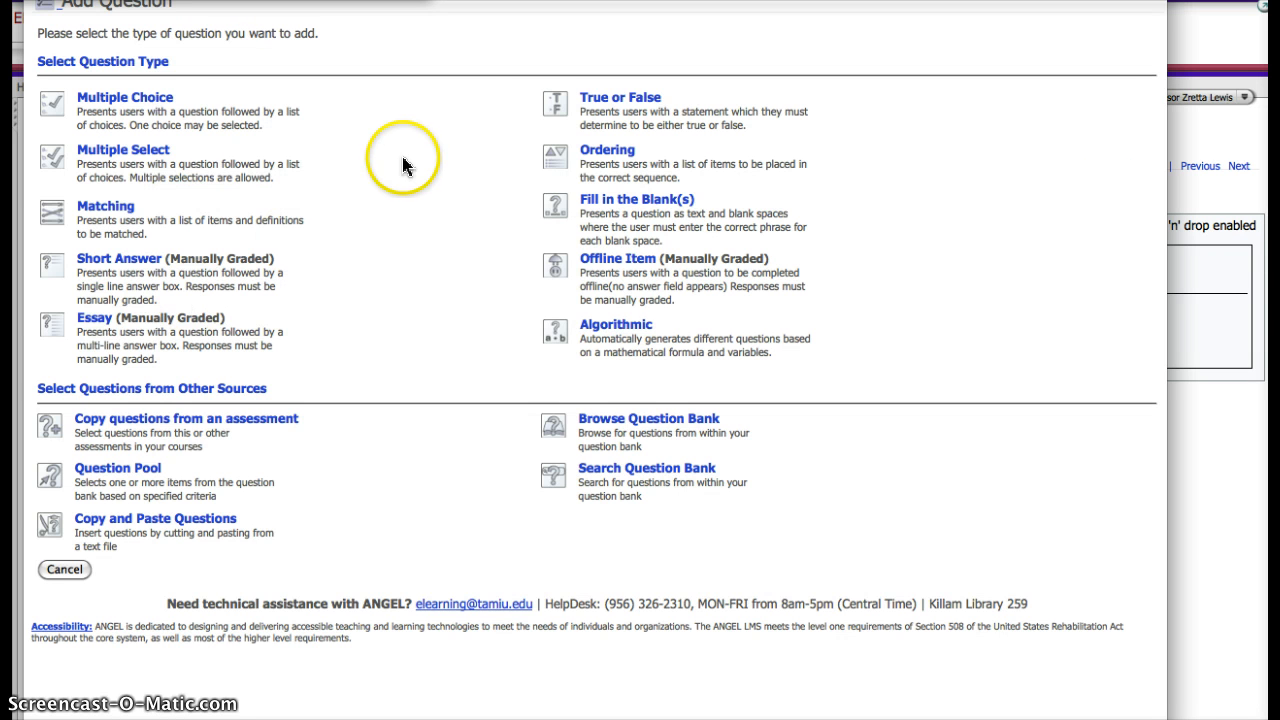
pyautogui.moveTo(760, 0); pyautogui.dragTo(720, 12)
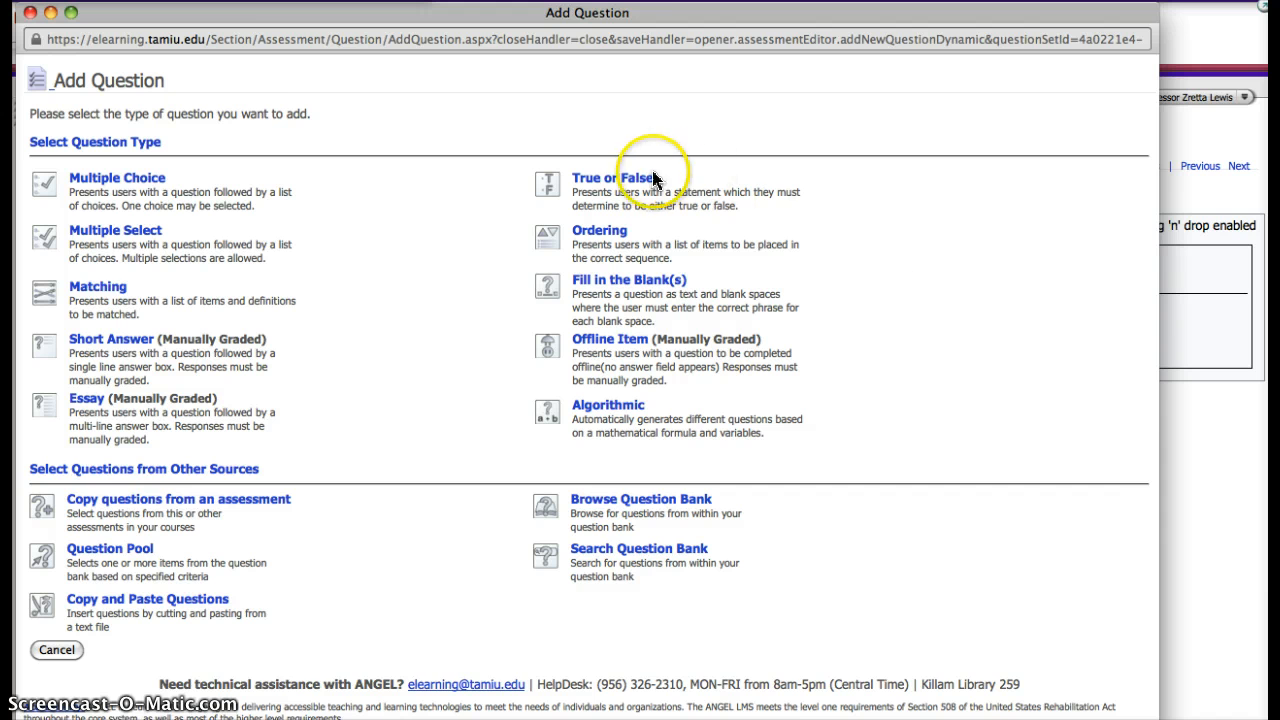
pyautogui.click(613, 185)
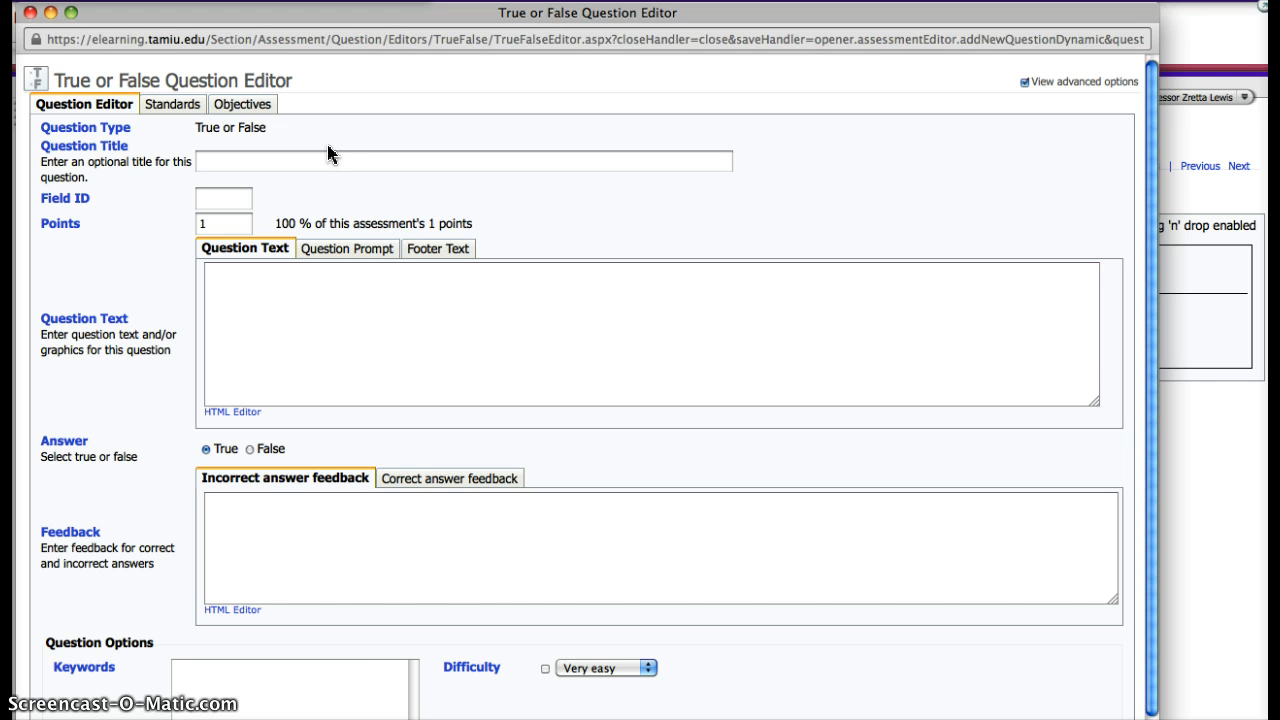
pyautogui.doubleClick(224, 222)
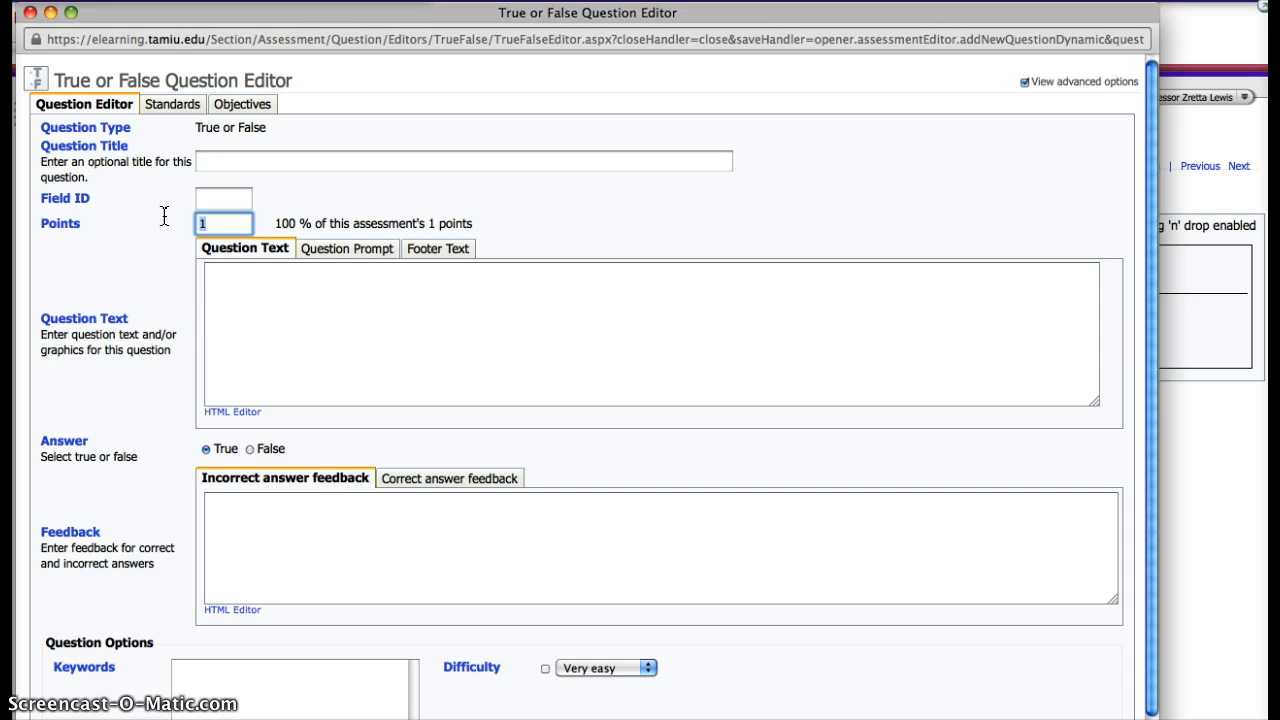
pyautogui.write('2')
# - Enter the question text "The City of Laredo is in the State of Missouri." and set its answer to False
pyautogui.click(214, 272)
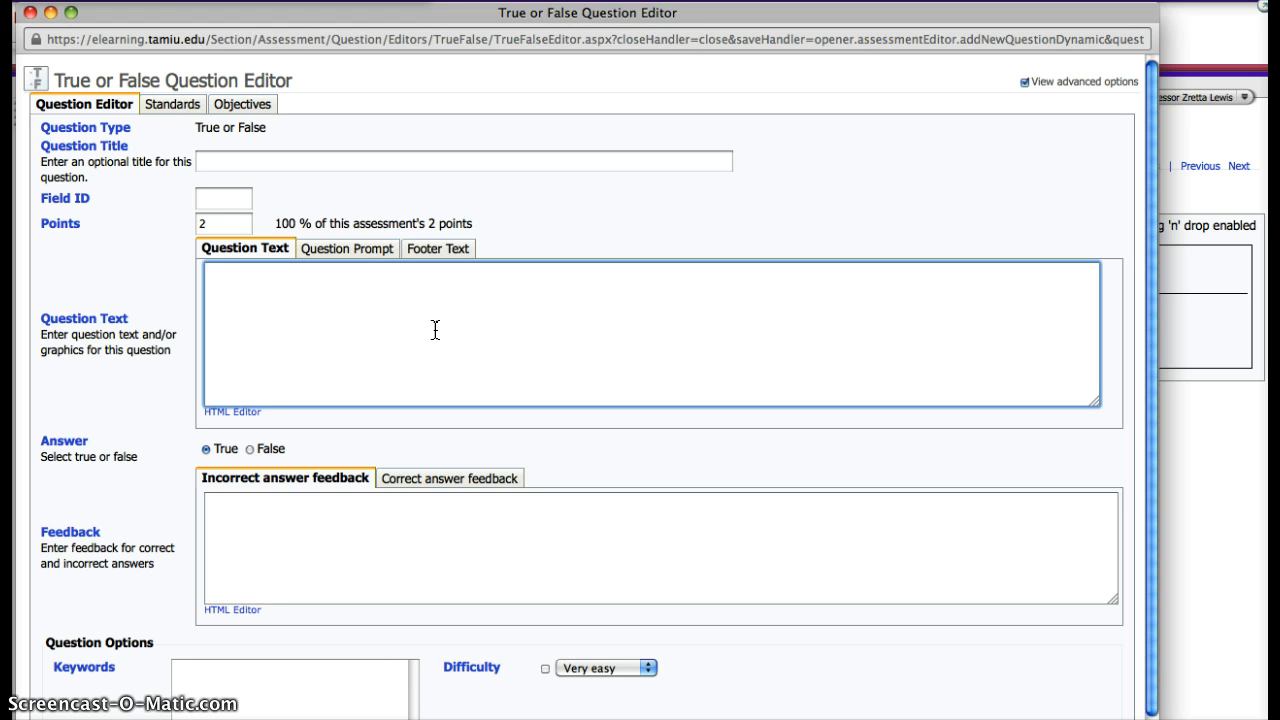
pyautogui.write('The City of Lare')
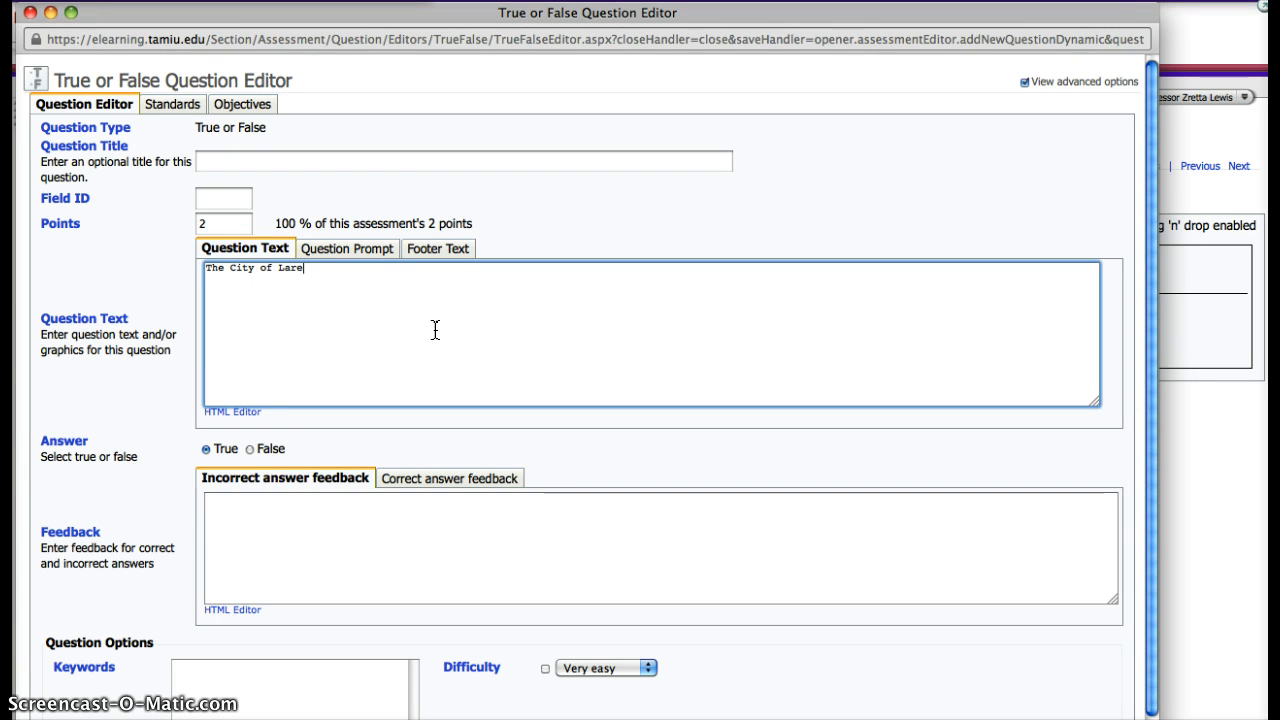
pyautogui.write('do is in M')
pyautogui.write('i')
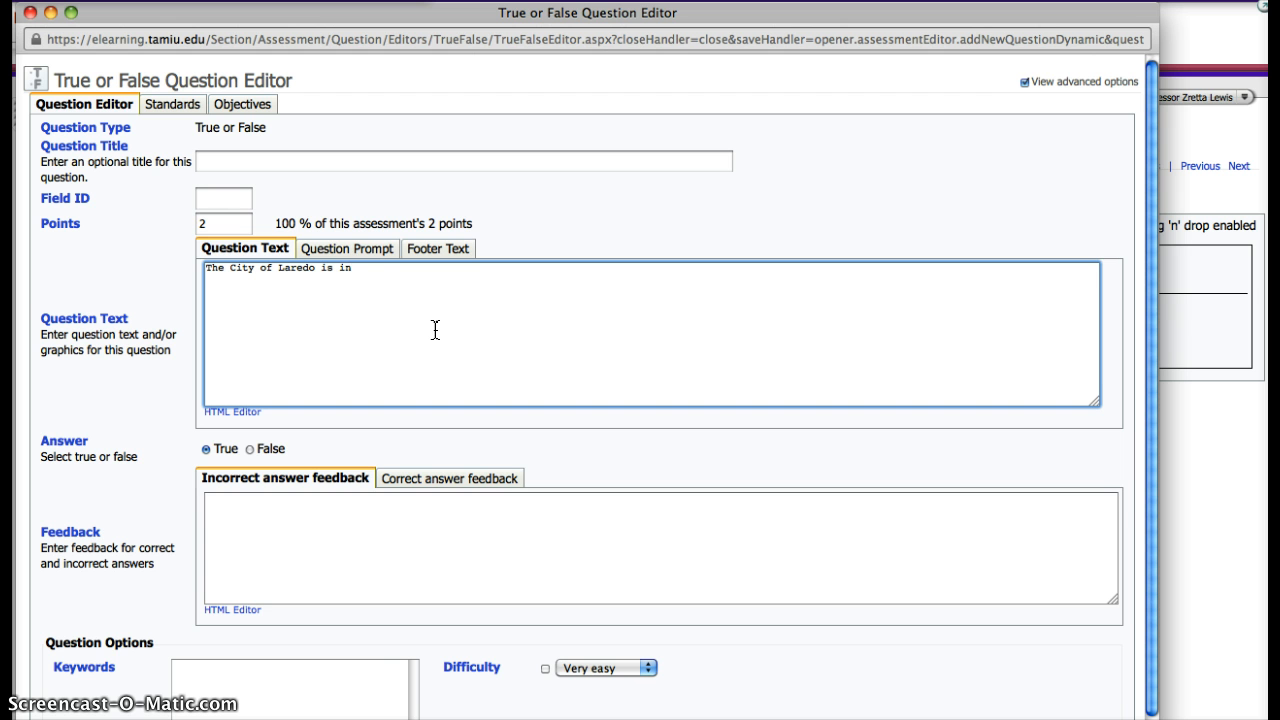
pyautogui.write('the State of Missouri.')
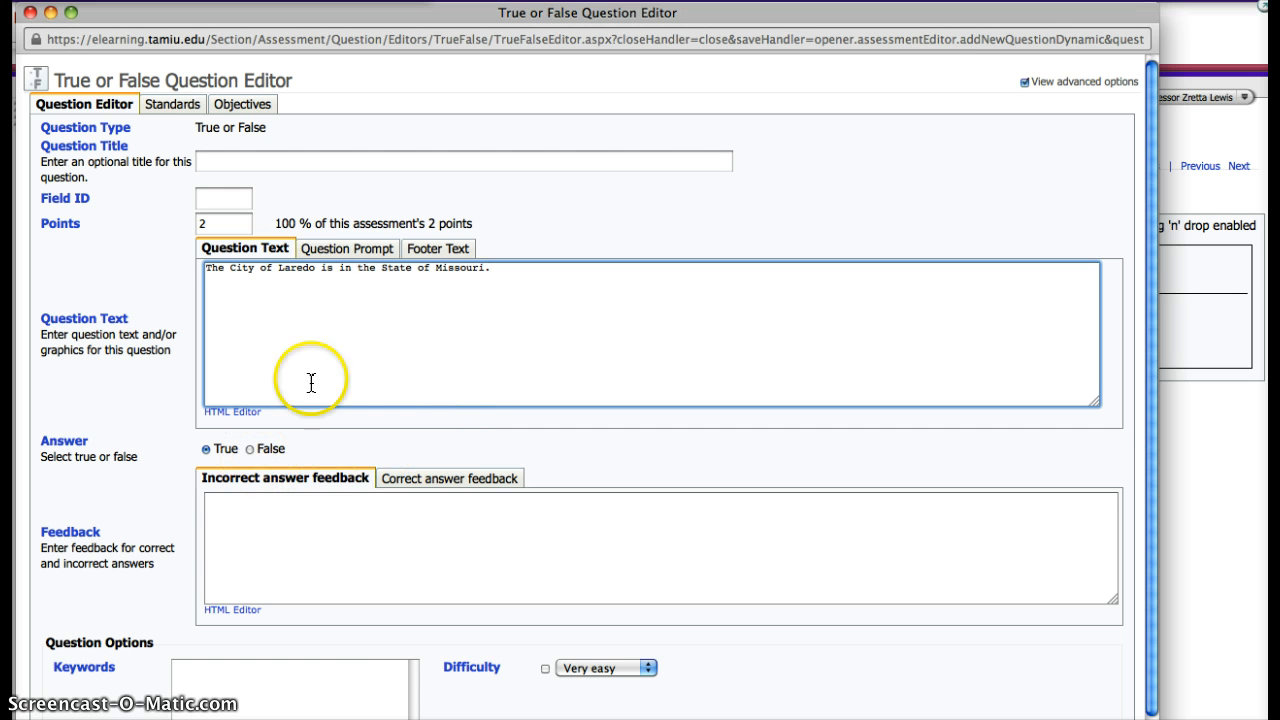
pyautogui.click(231, 281)
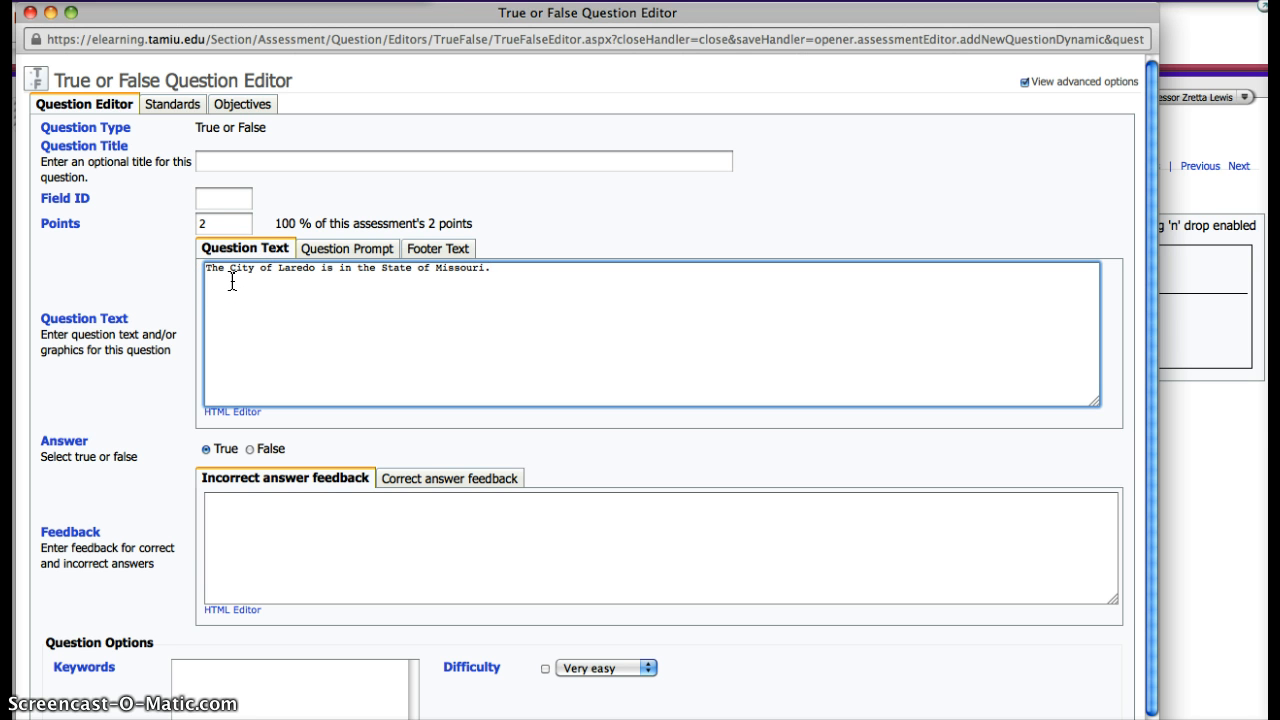
pyautogui.click(250, 450)
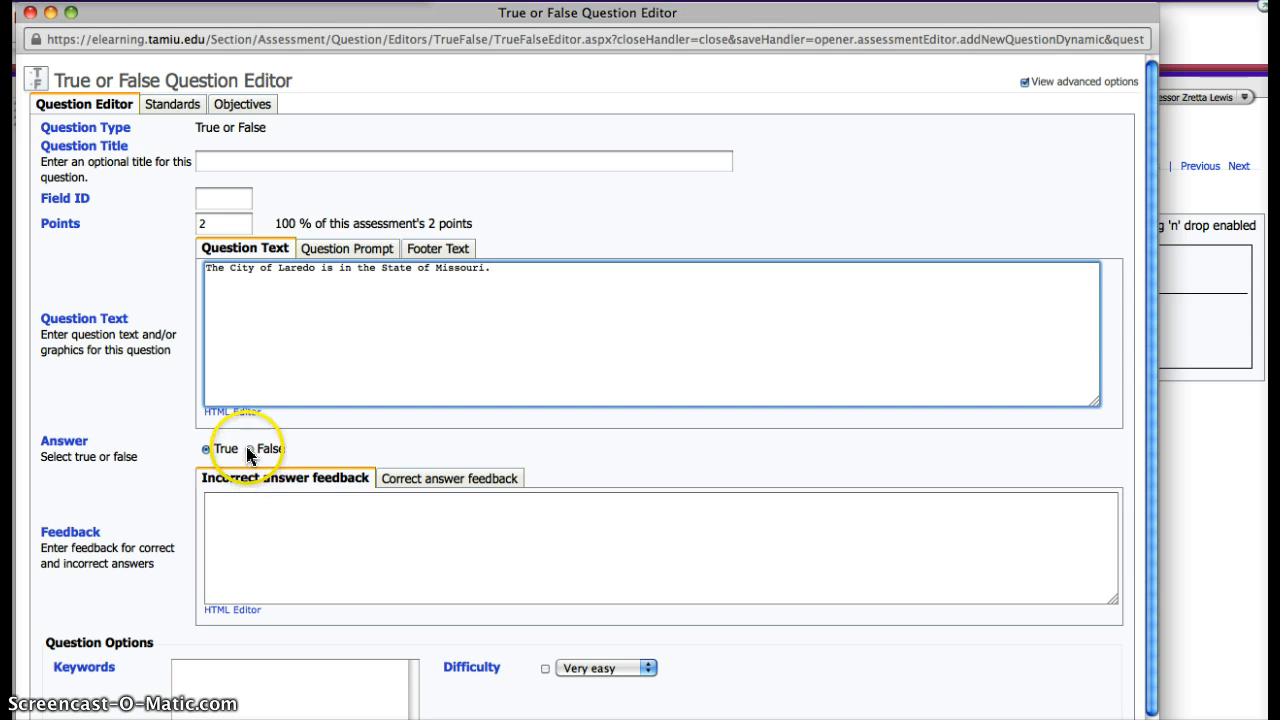
# - Set the question's correct answer to False and enter "Not quite." as the incorrect answer feedback
pyautogui.click(250, 449)
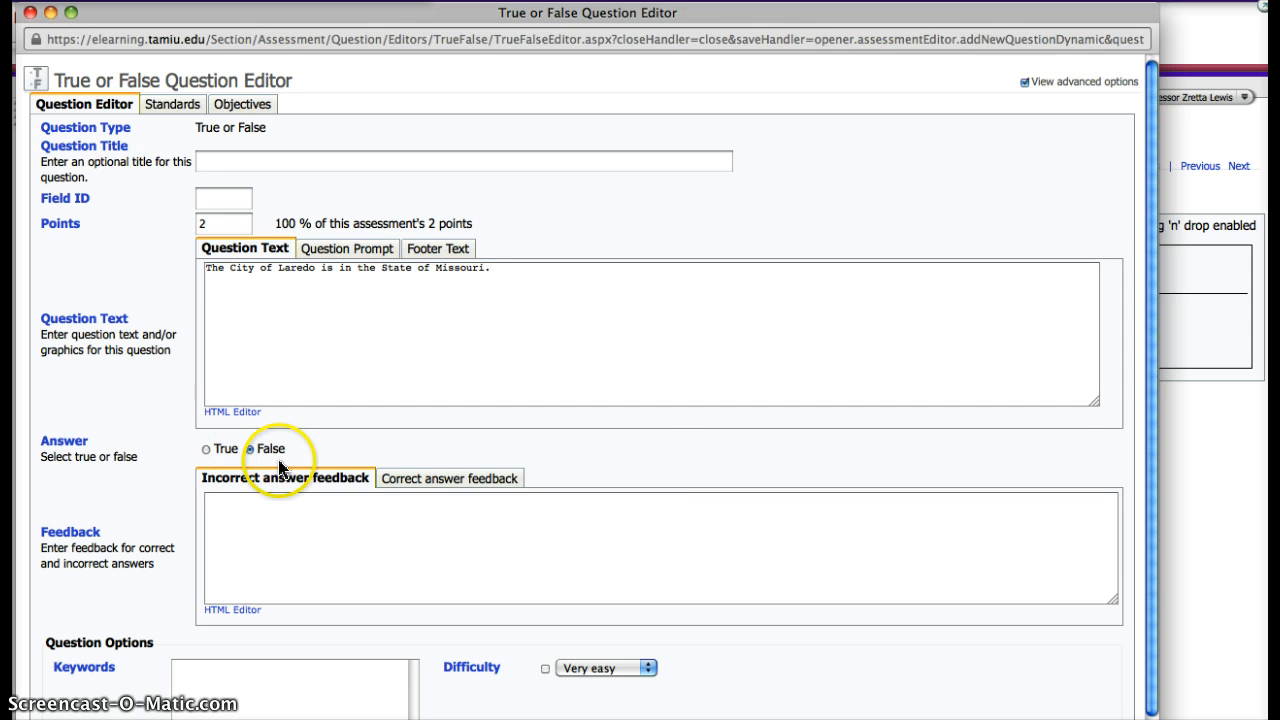
pyautogui.scroll(-3, 660, 457)
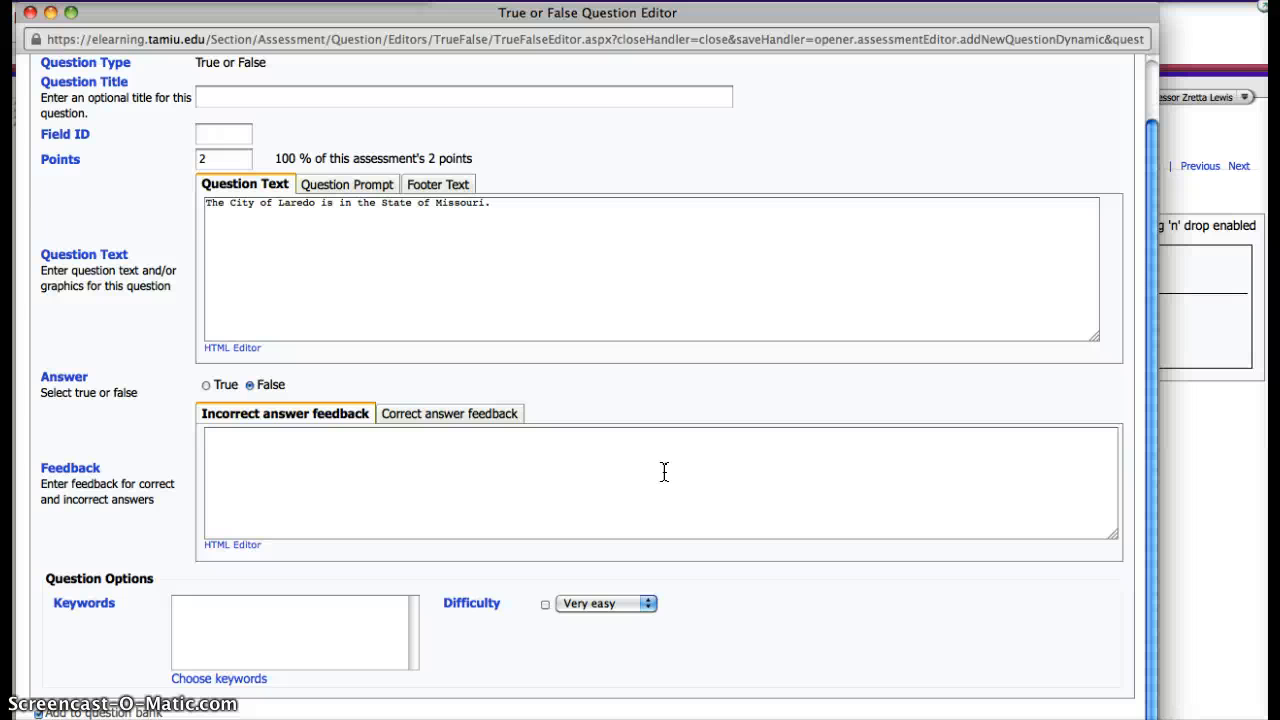
pyautogui.click(269, 451)
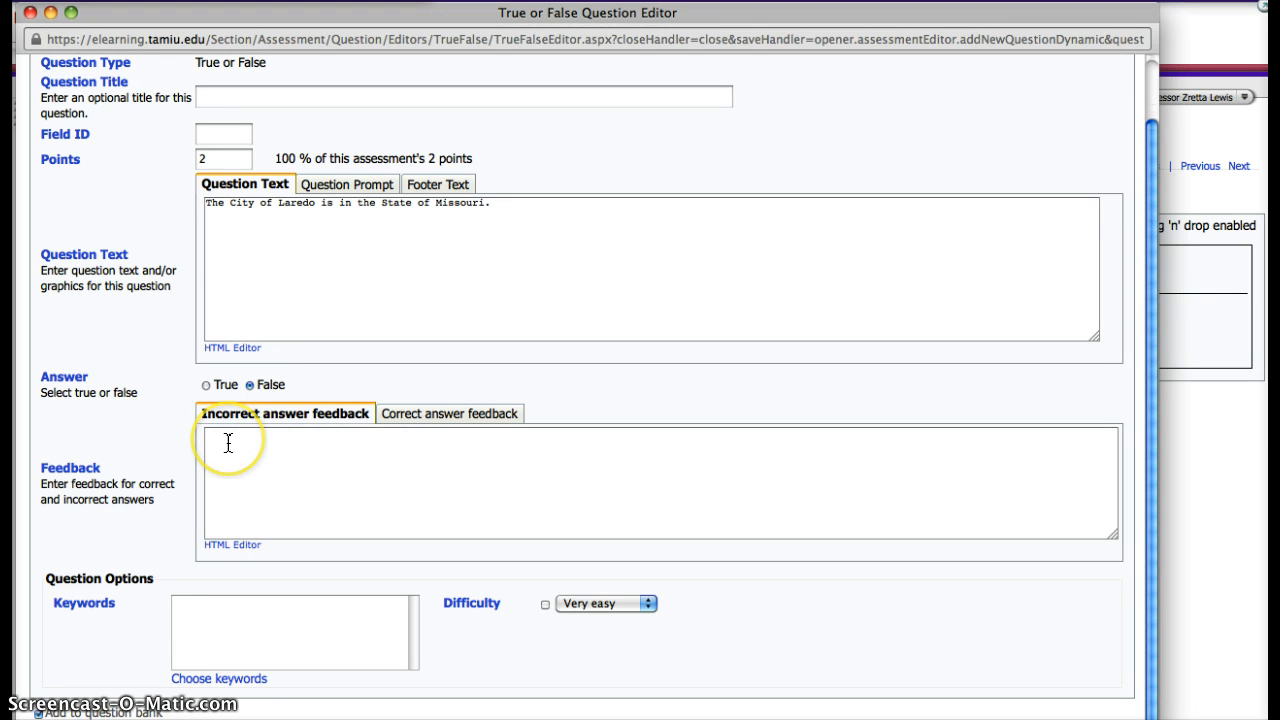
pyautogui.click(445, 462)
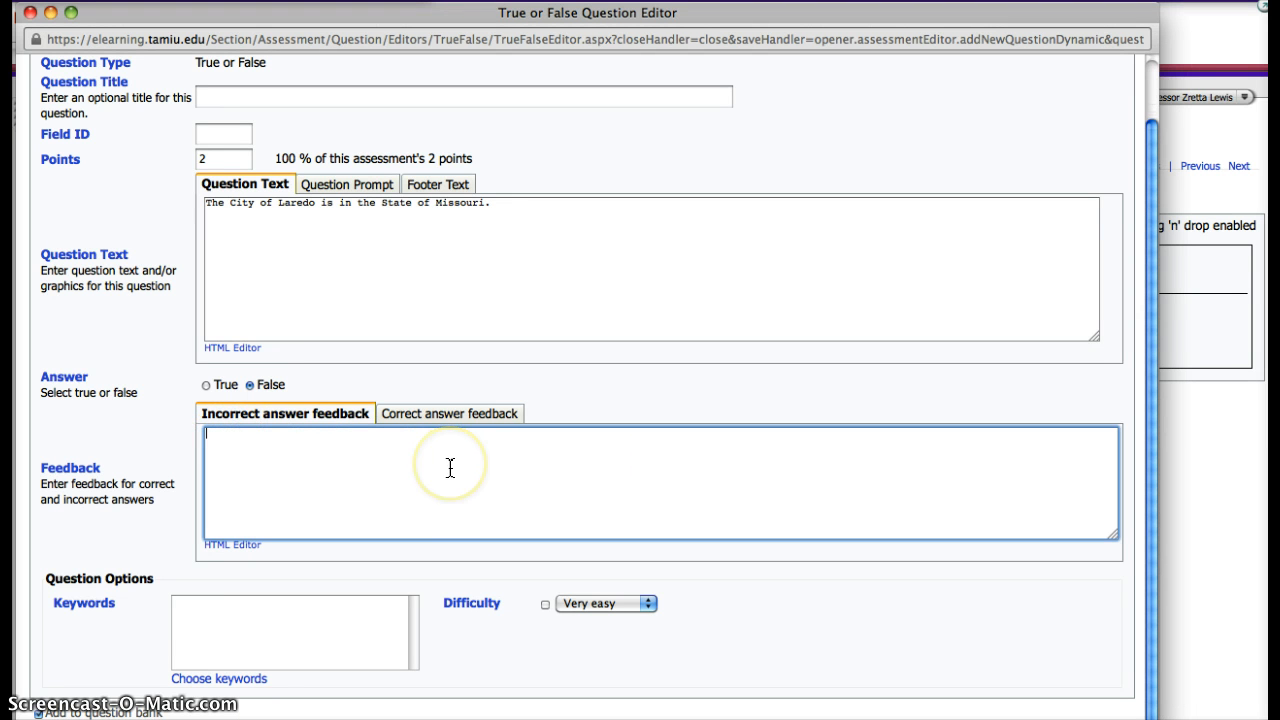
pyautogui.write('No')
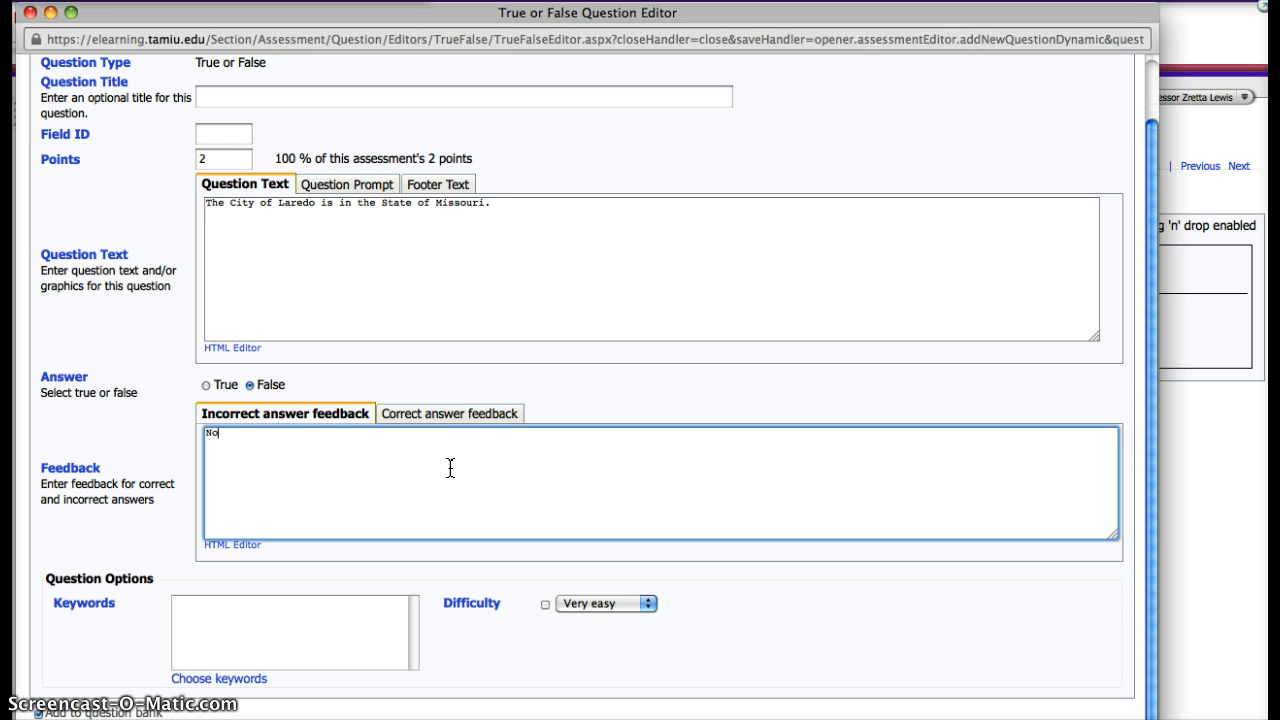
pyautogui.write('t quite.')
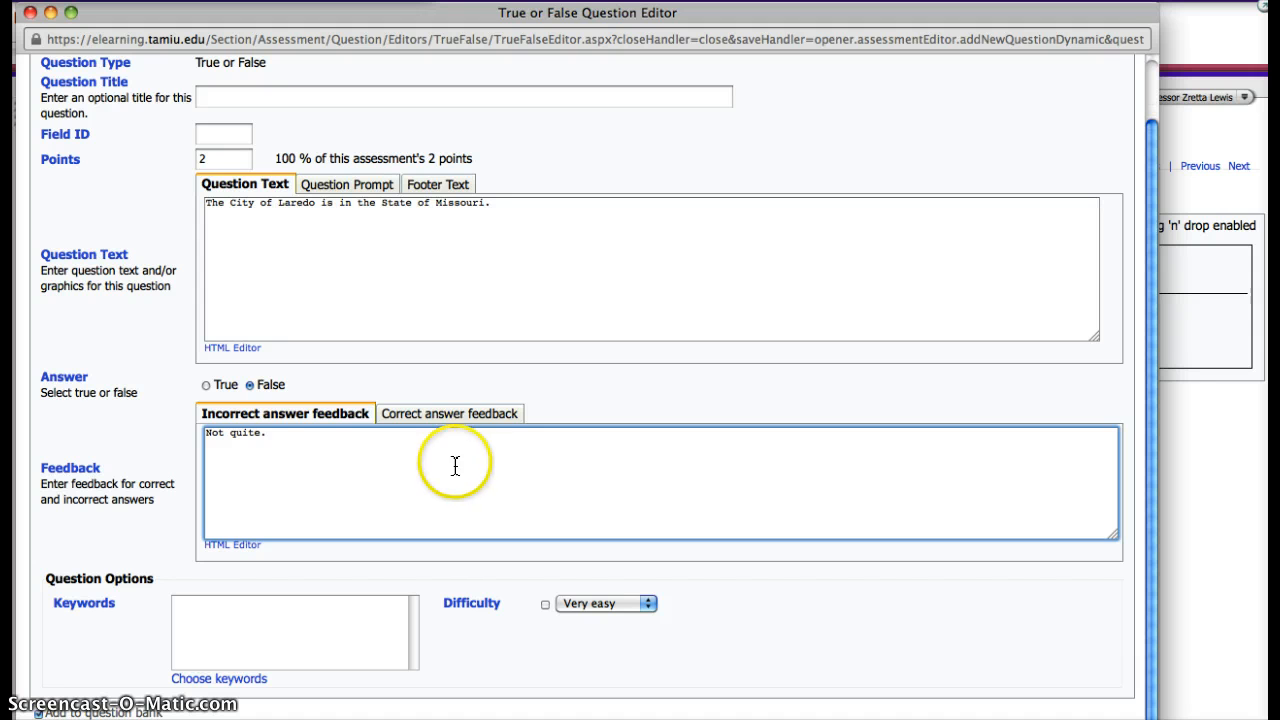
# - Enter "Correct" as the correct answer feedback for the Laredo question
pyautogui.click(474, 417)
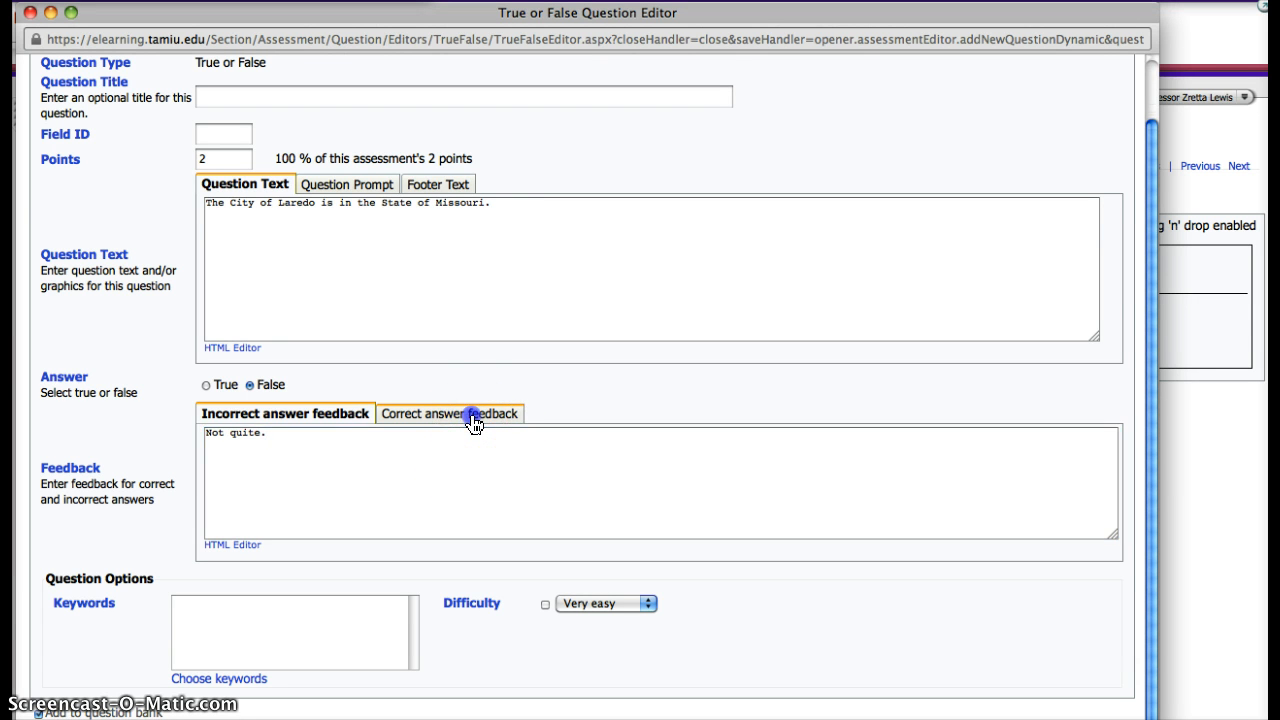
pyautogui.click(216, 438)
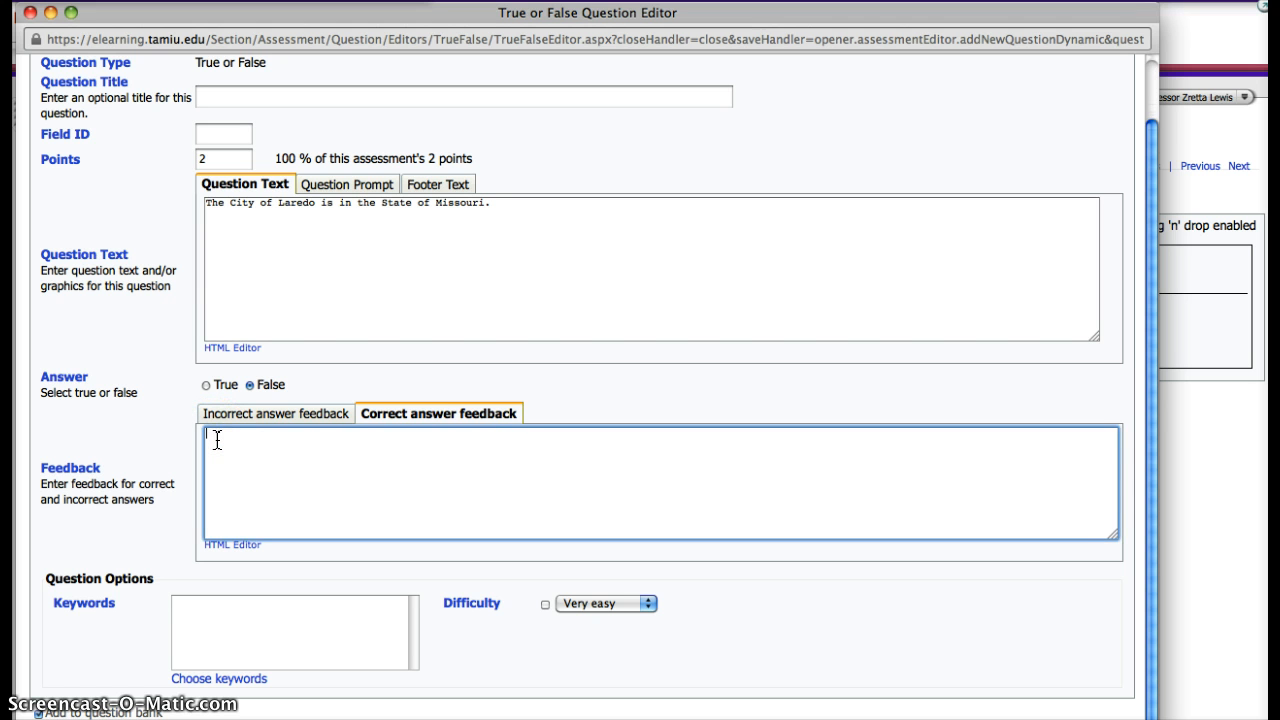
pyautogui.write('Correct')
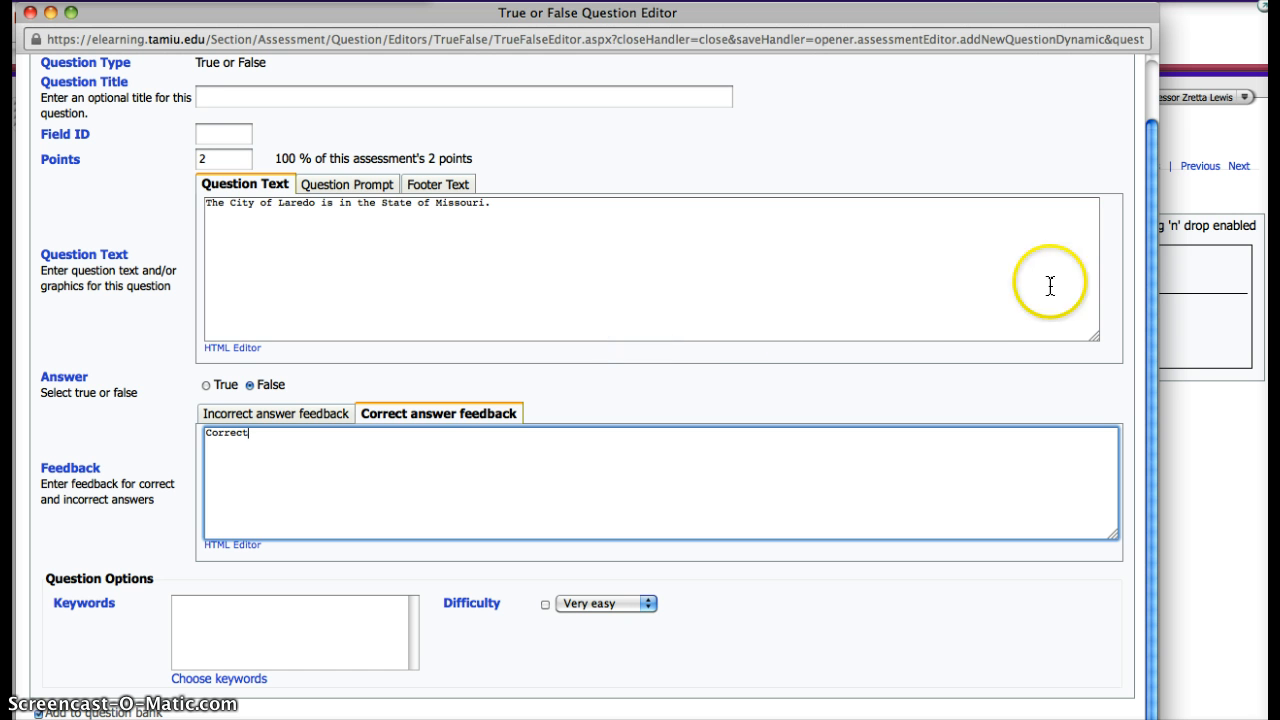
# - Save the Laredo question and create another True or False question
pyautogui.moveTo(992, 10)
pyautogui.mouseDown()
pyautogui.moveTo(1040, 0)
pyautogui.moveTo(992, 0)
pyautogui.mouseUp()
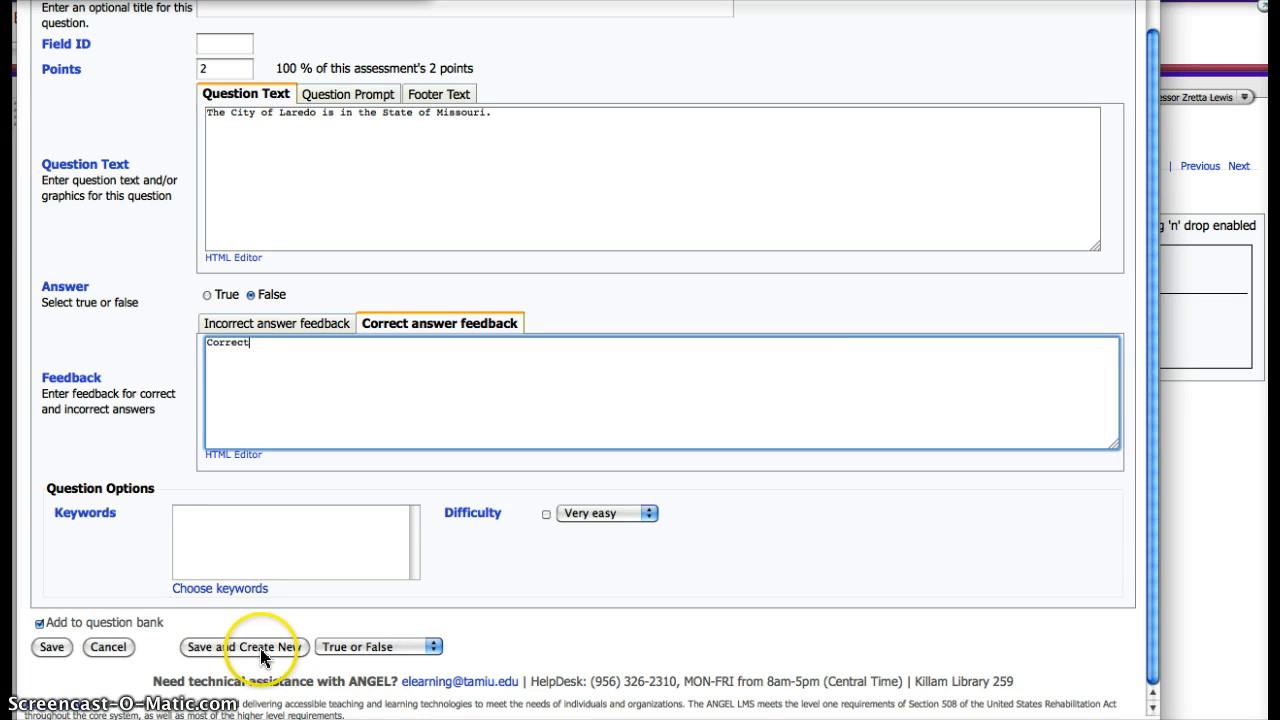
pyautogui.click(432, 648)
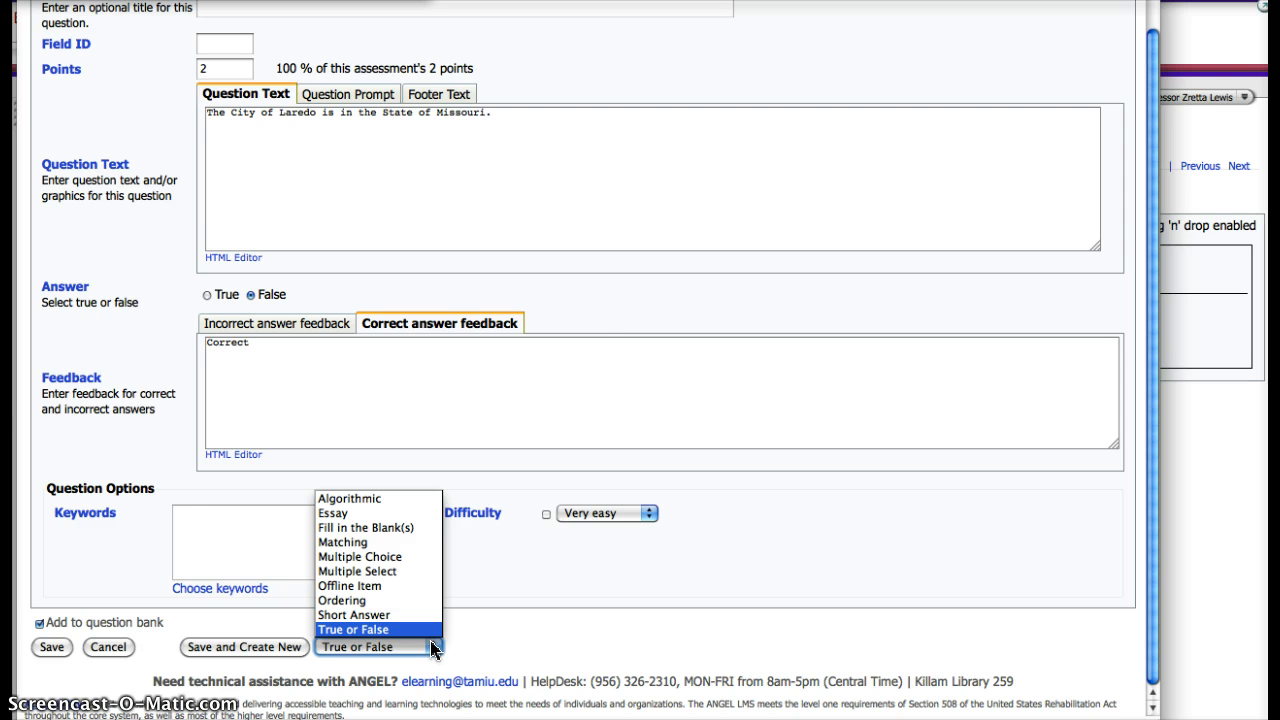
pyautogui.click(330, 630)
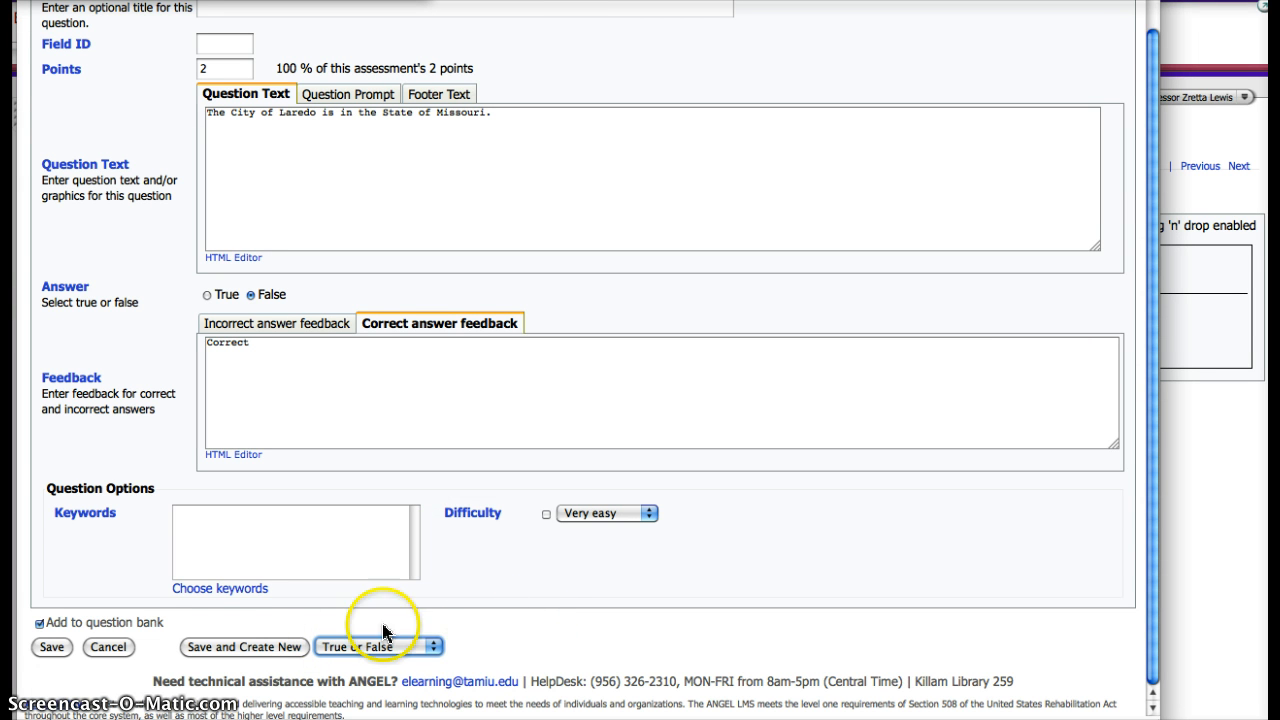
pyautogui.click(265, 647)
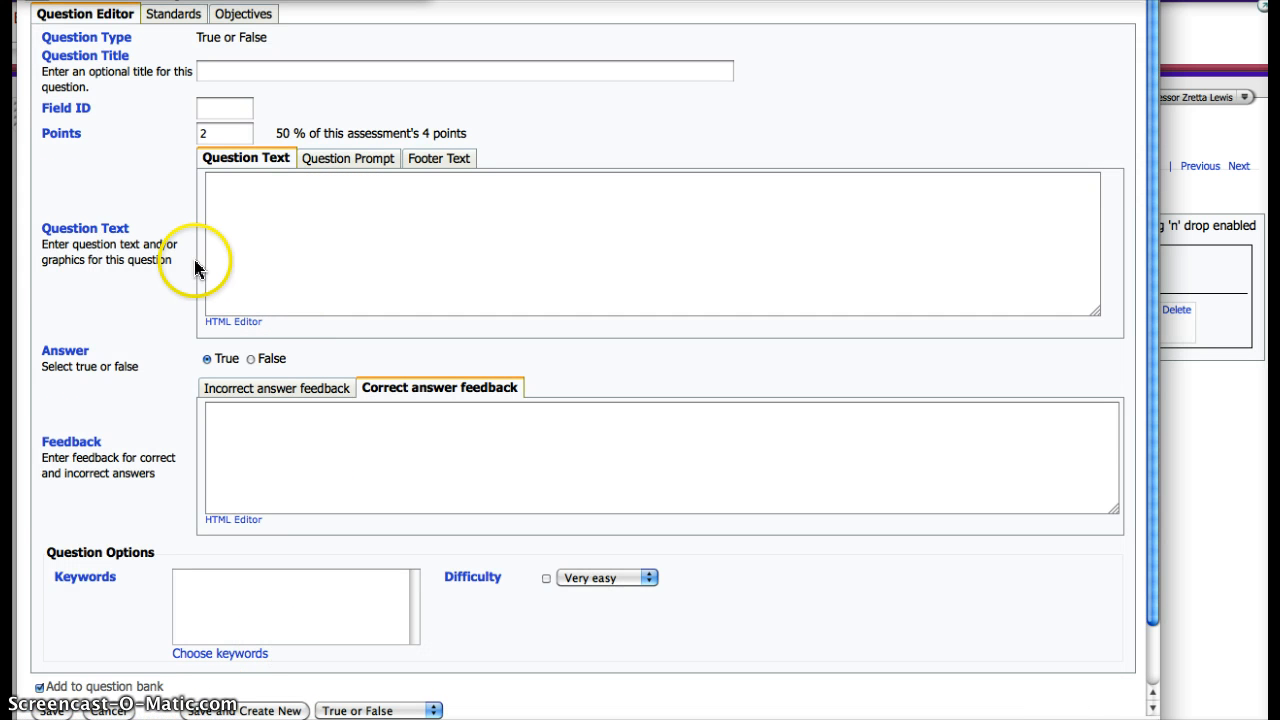
# - Enter the question text "We will have 5 major assignments this semester." and set its answer to False
pyautogui.click(230, 189)
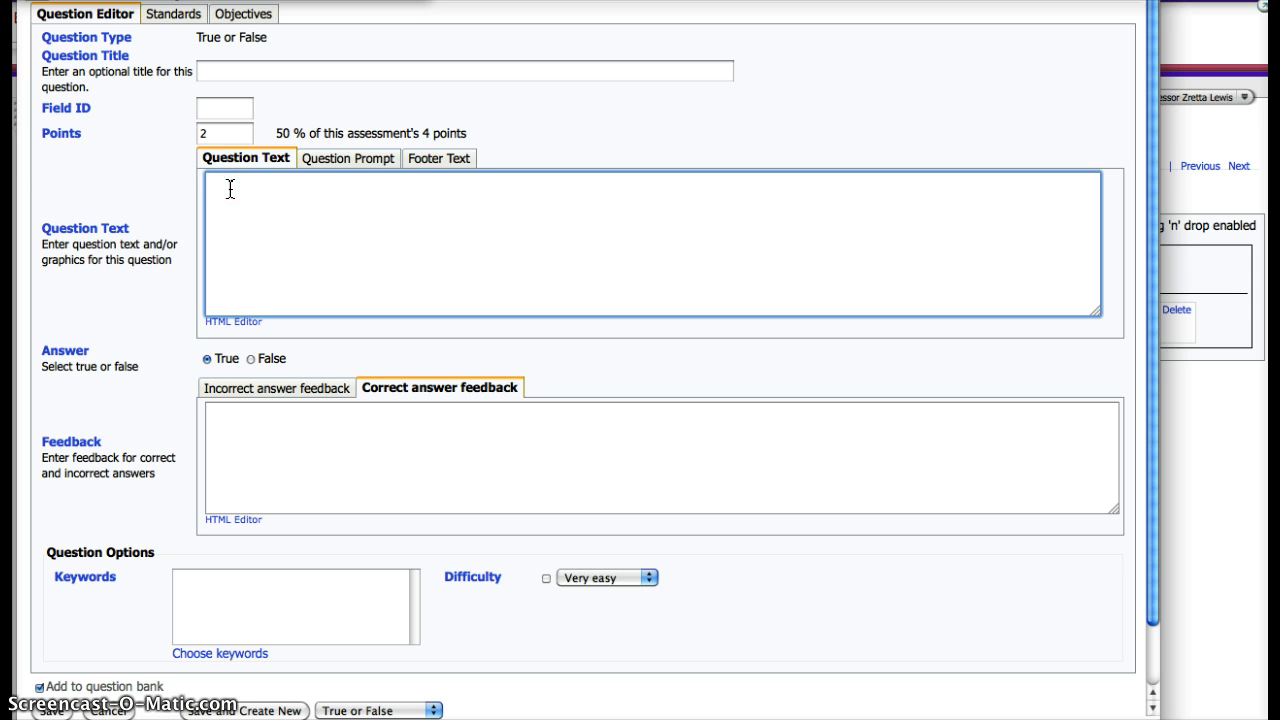
pyautogui.write('We will have 5 a')
pyautogui.press('BackSpace')
pyautogui.write('major assignments thi')
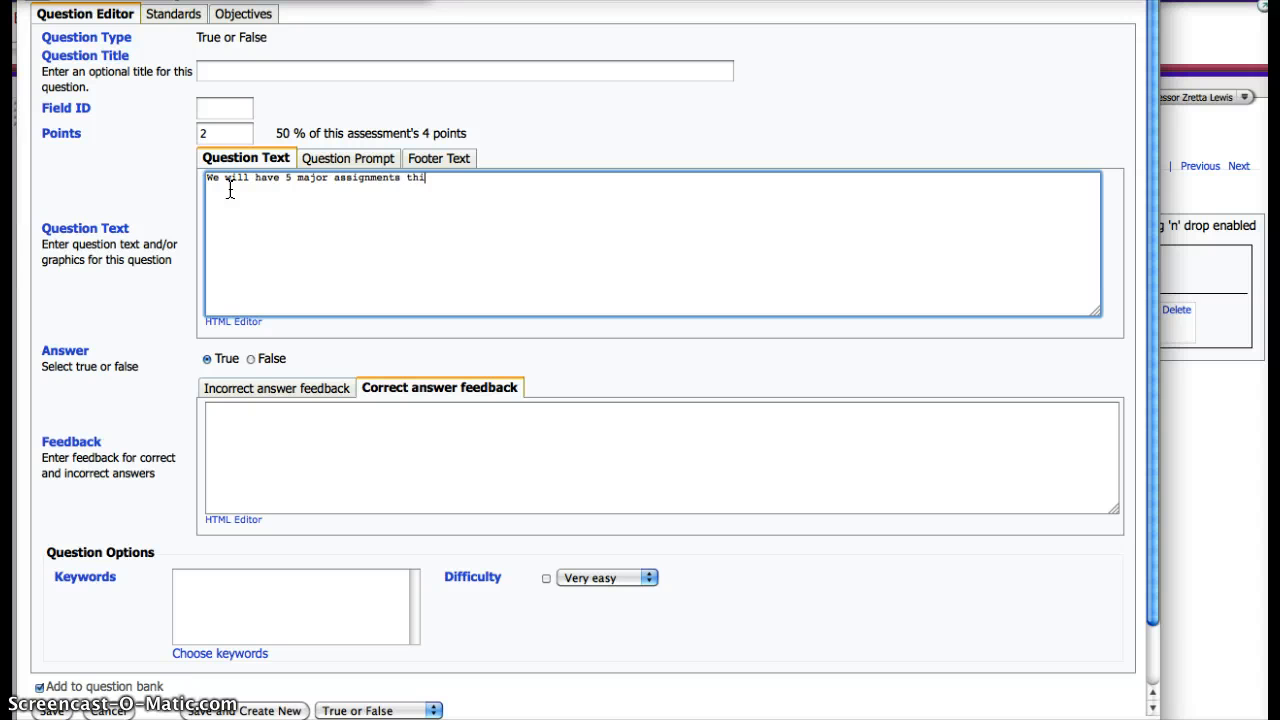
pyautogui.write('s semester')
pyautogui.press('BackSpace')
pyautogui.press('BackSpace')
pyautogui.press('BackSpace')
pyautogui.write('ster.')
pyautogui.click(250, 360)
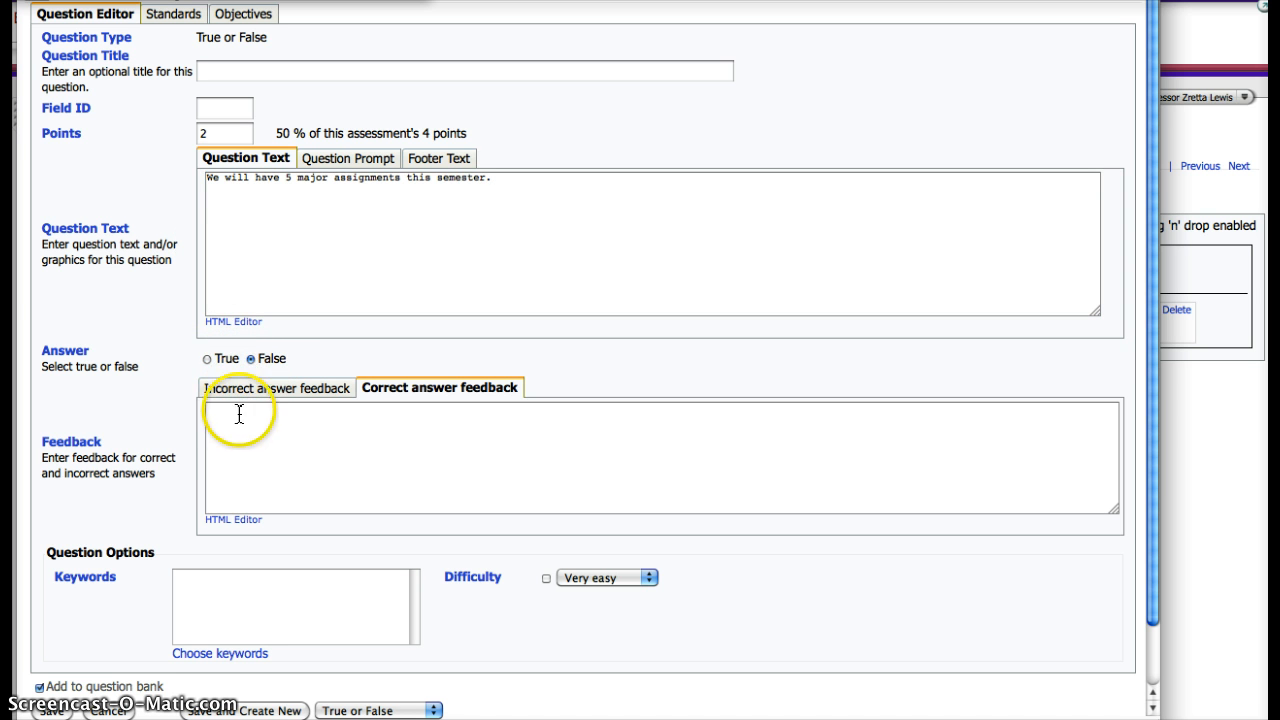
# - Enter the incorrect answer feedback "No, we will have four major assignments this semester." and save the question
pyautogui.click(247, 390)
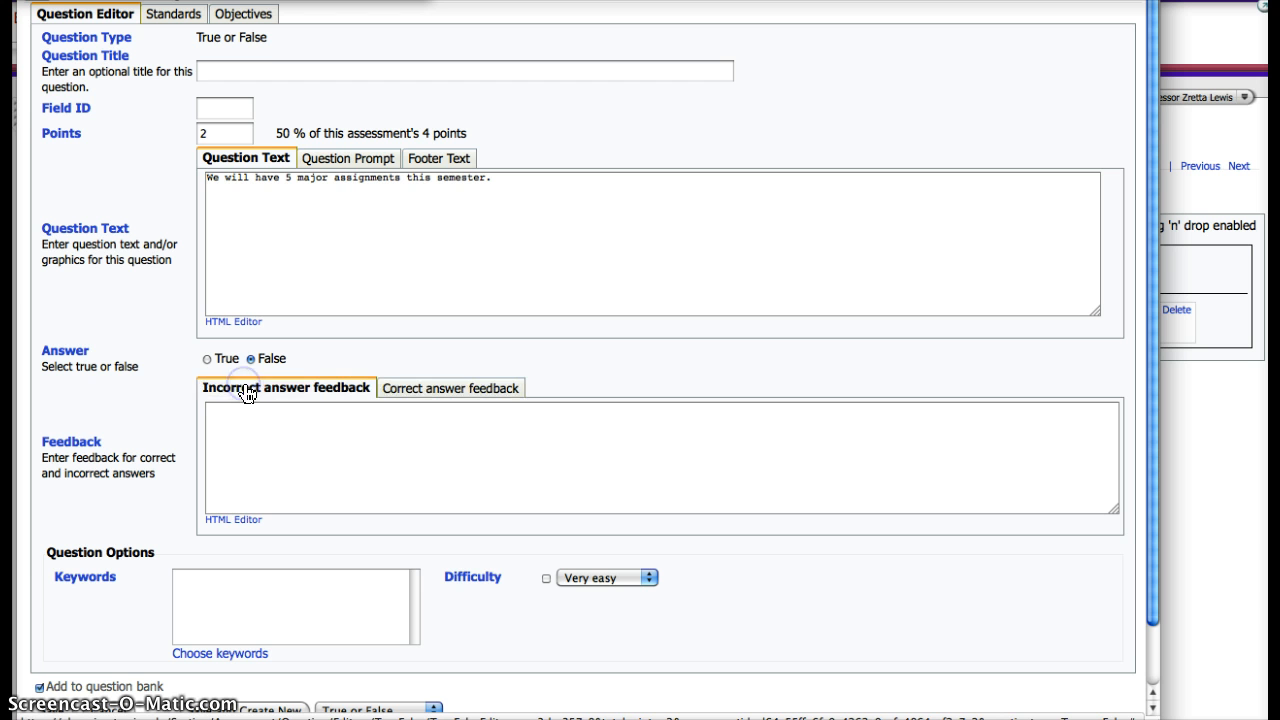
pyautogui.click(221, 412)
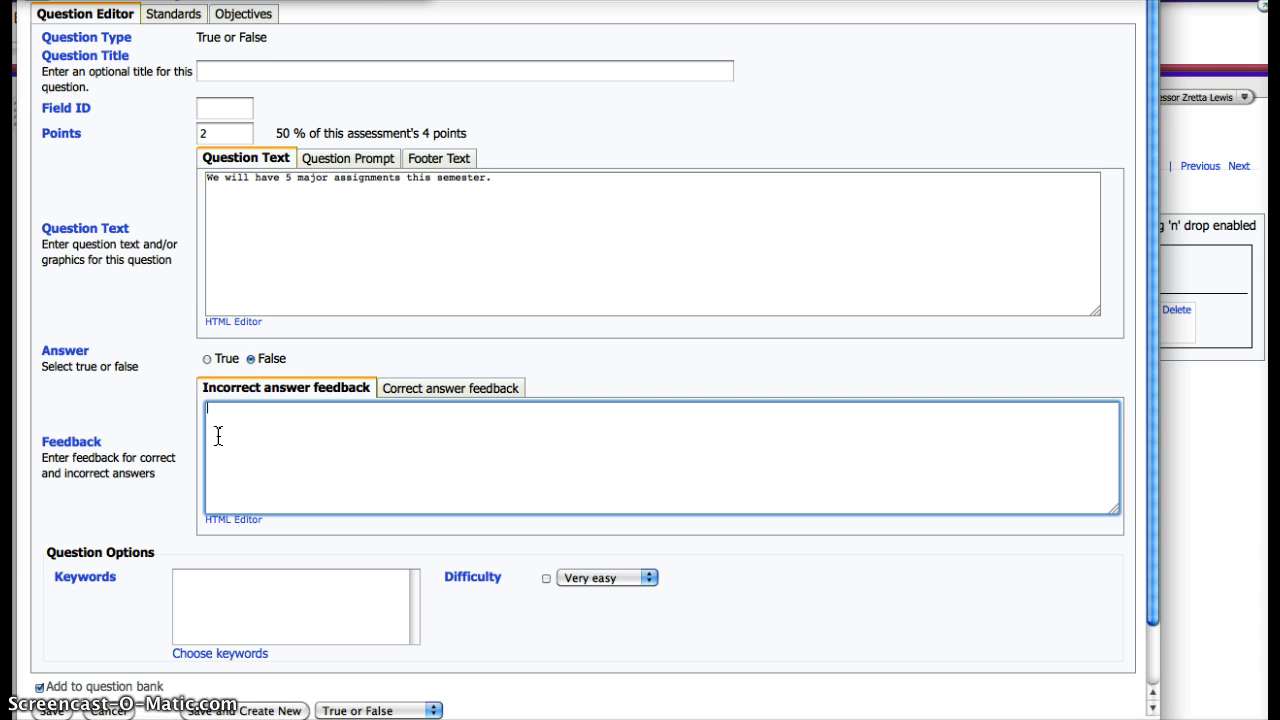
pyautogui.write('No, we will have four major assign')
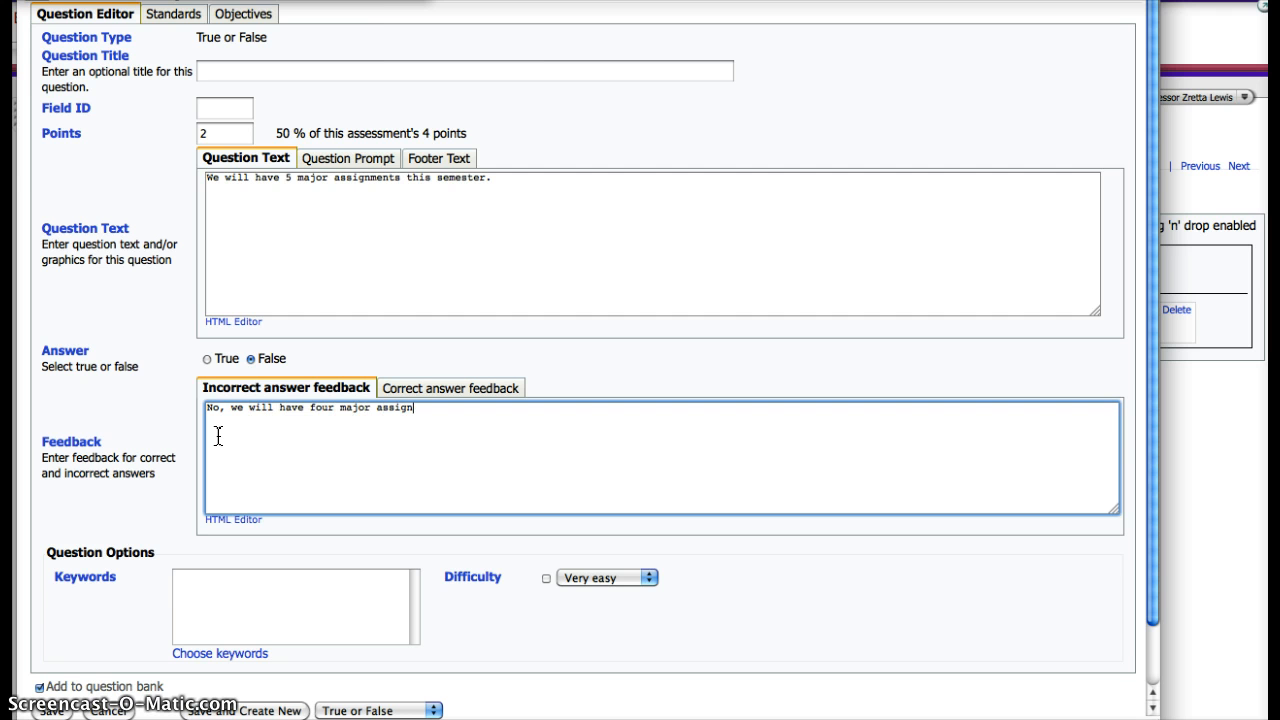
pyautogui.write('ments this semeste')
pyautogui.press('BackSpace')
pyautogui.press('BackSpace')
pyautogui.press('BackSpace')
pyautogui.write('ster.')
pyautogui.scroll(-2, 260, 480)
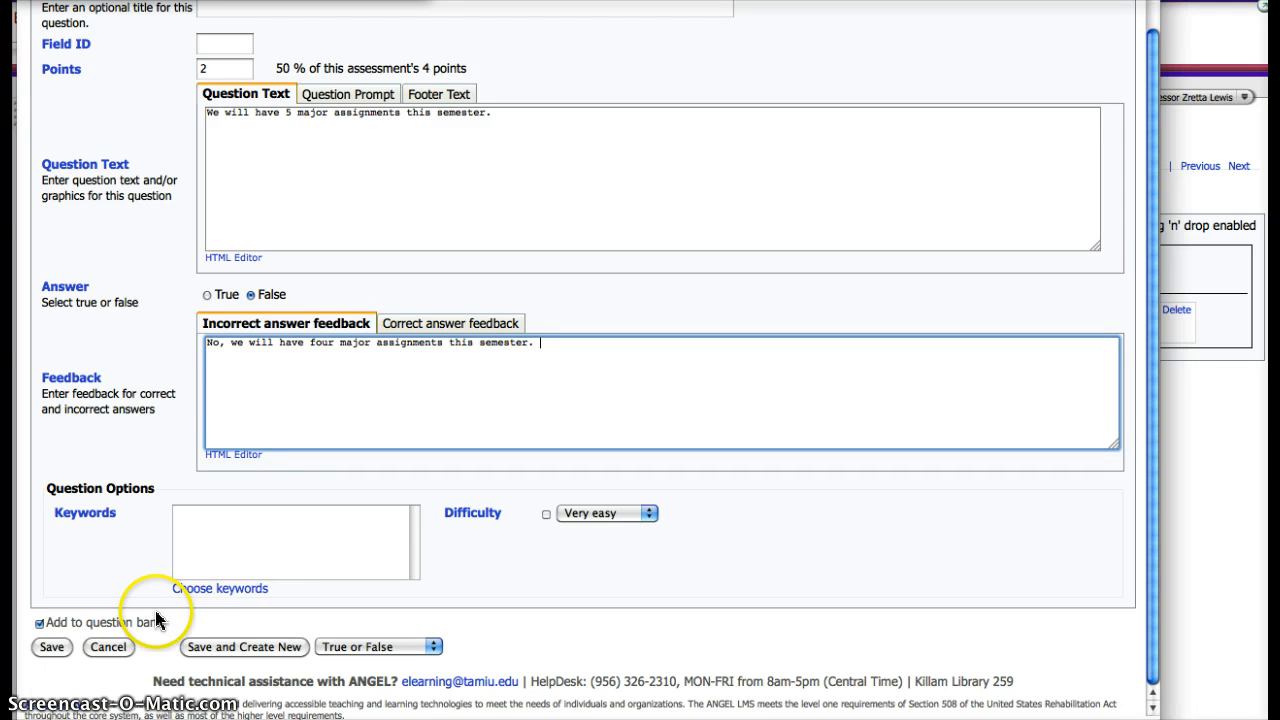
pyautogui.click(52, 647)
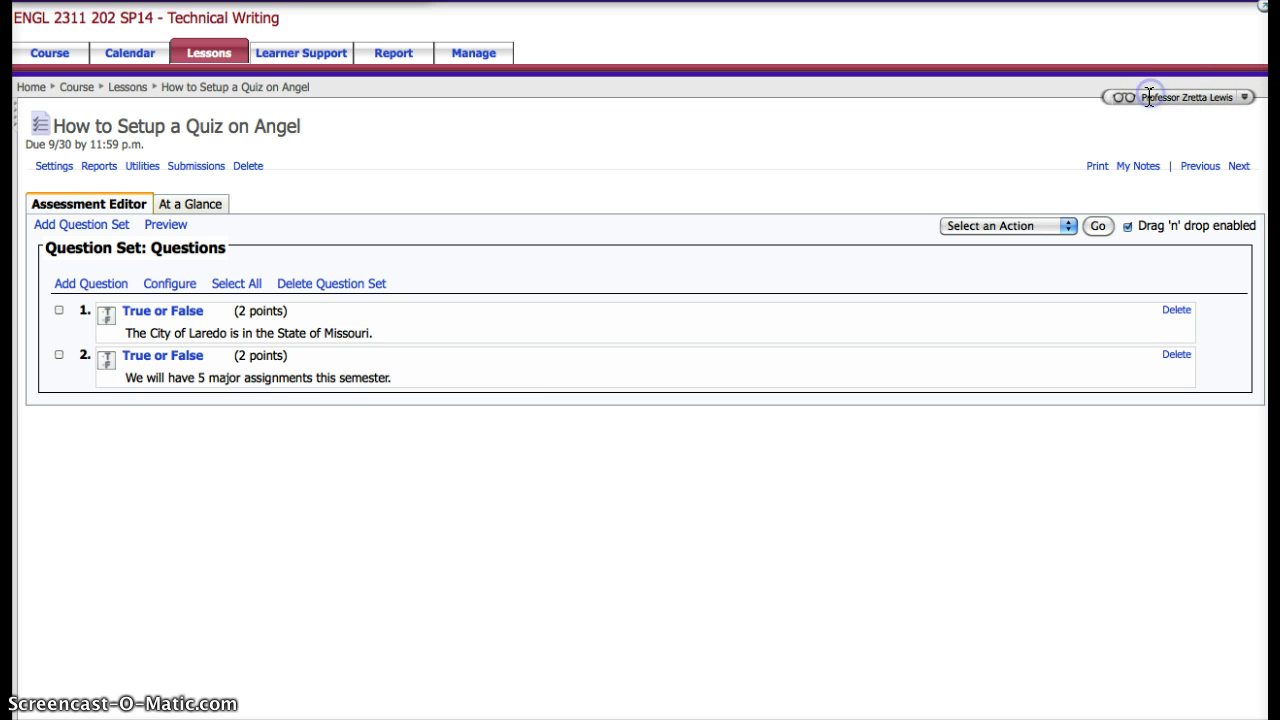
# - Start a preview of the course with Student rights
pyautogui.click(1243, 97)
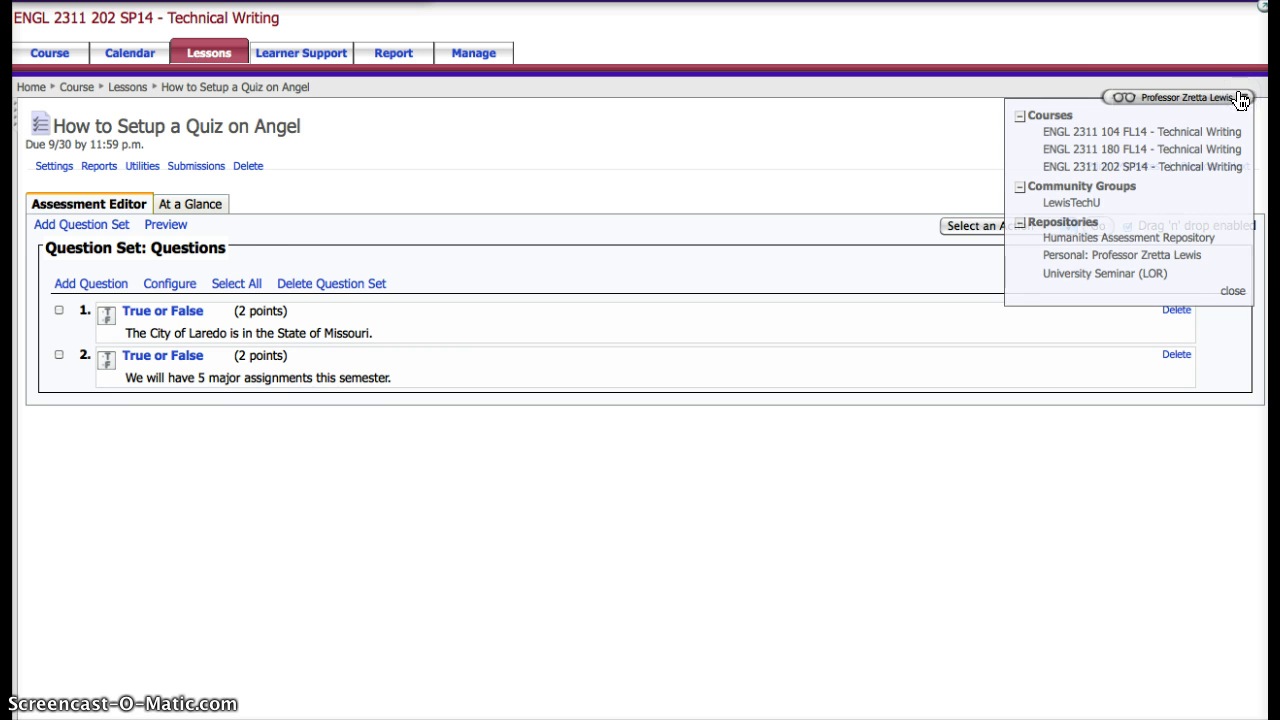
pyautogui.click(1241, 97)
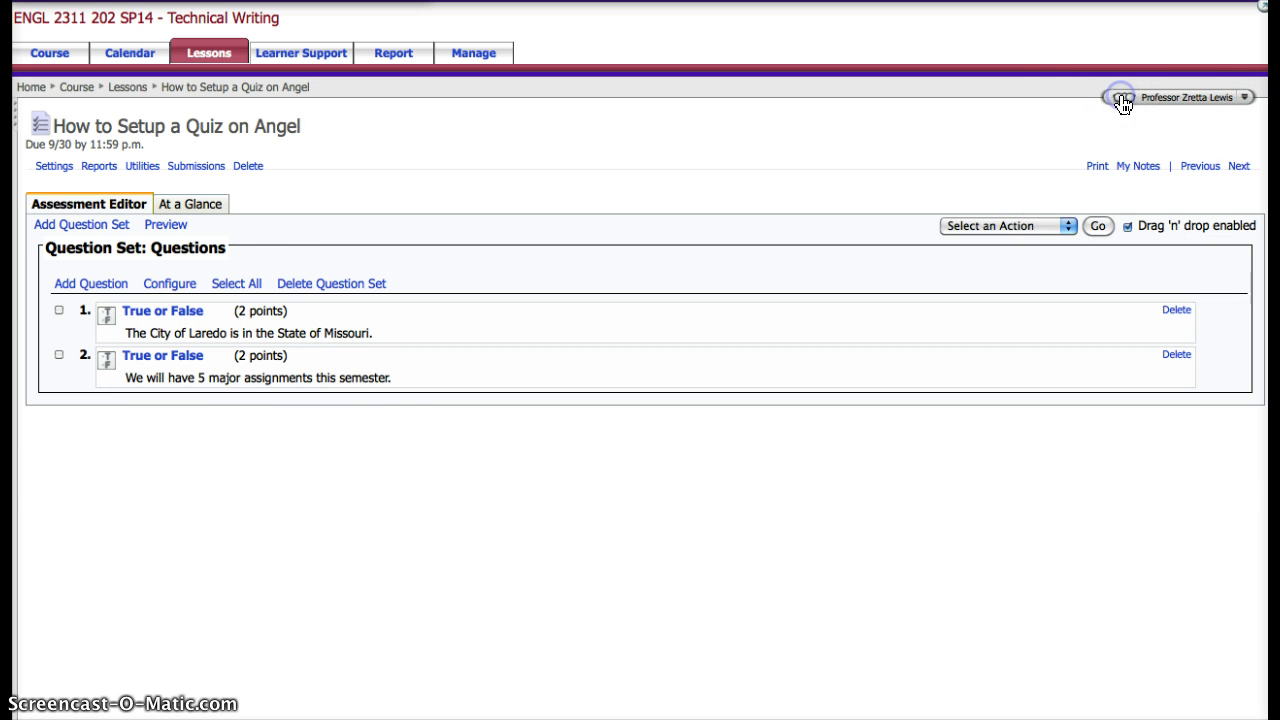
pyautogui.click(1122, 98)
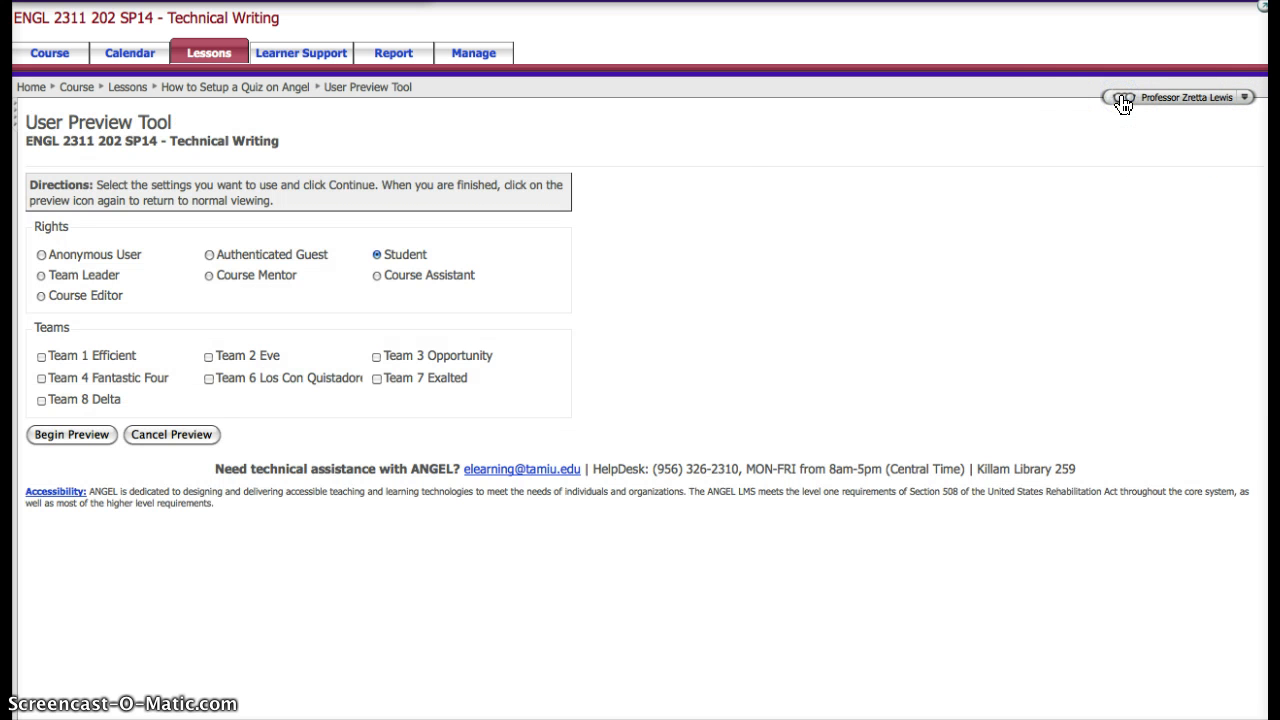
pyautogui.click(50, 437)
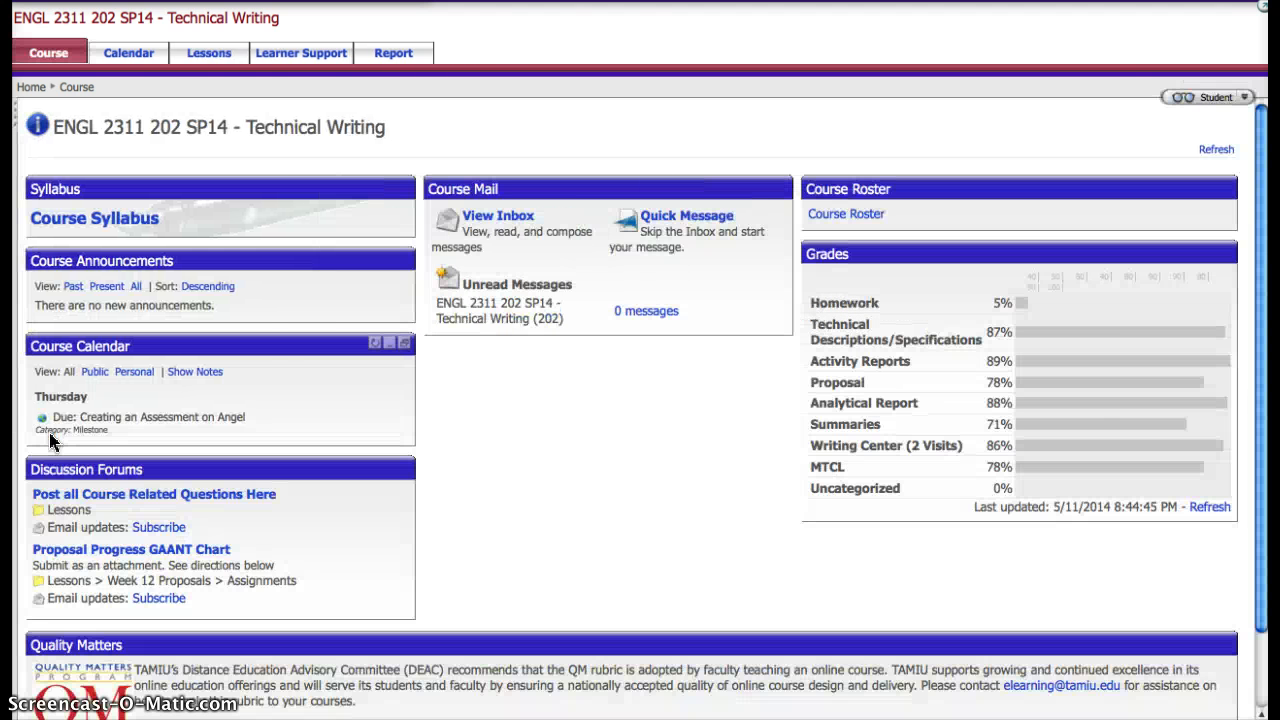
# - Open the "How to Setup a Quiz on Angel" quiz from the course lessons and begin a timed attempt
pyautogui.click(198, 57)
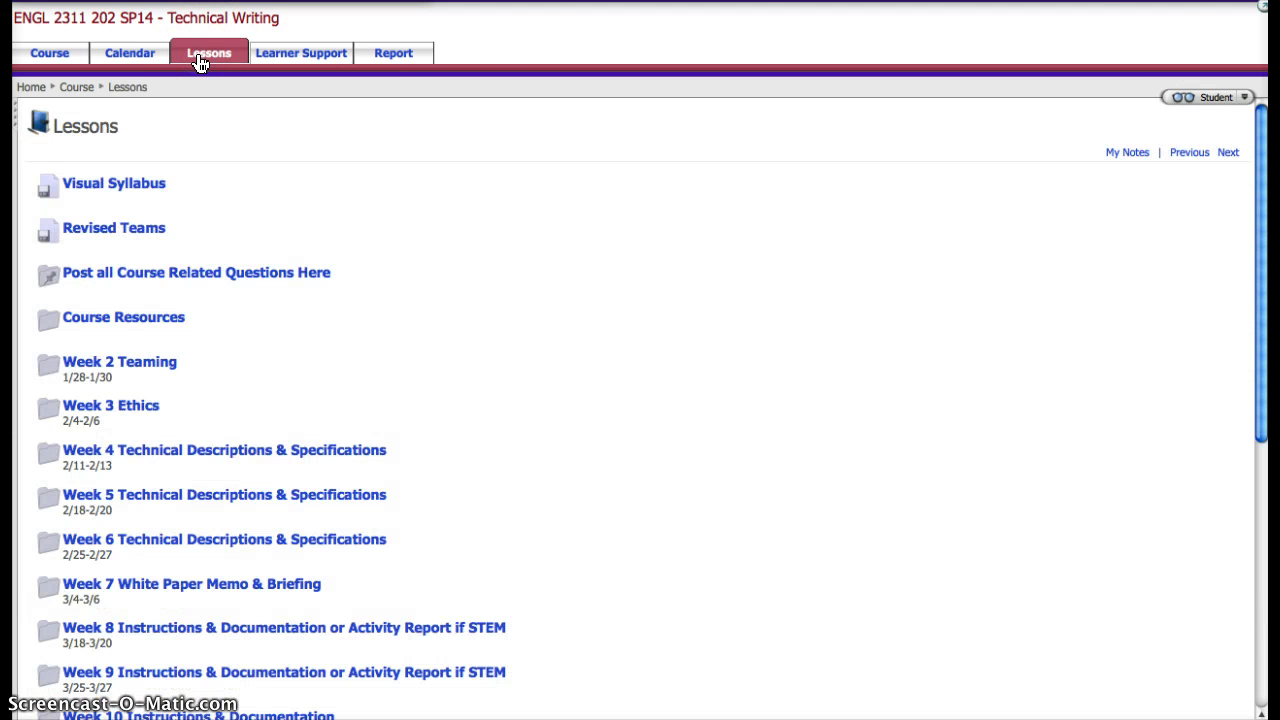
pyautogui.click(1137, 188)
pyautogui.moveTo(1260, 145); pyautogui.dragTo(1260, 410)
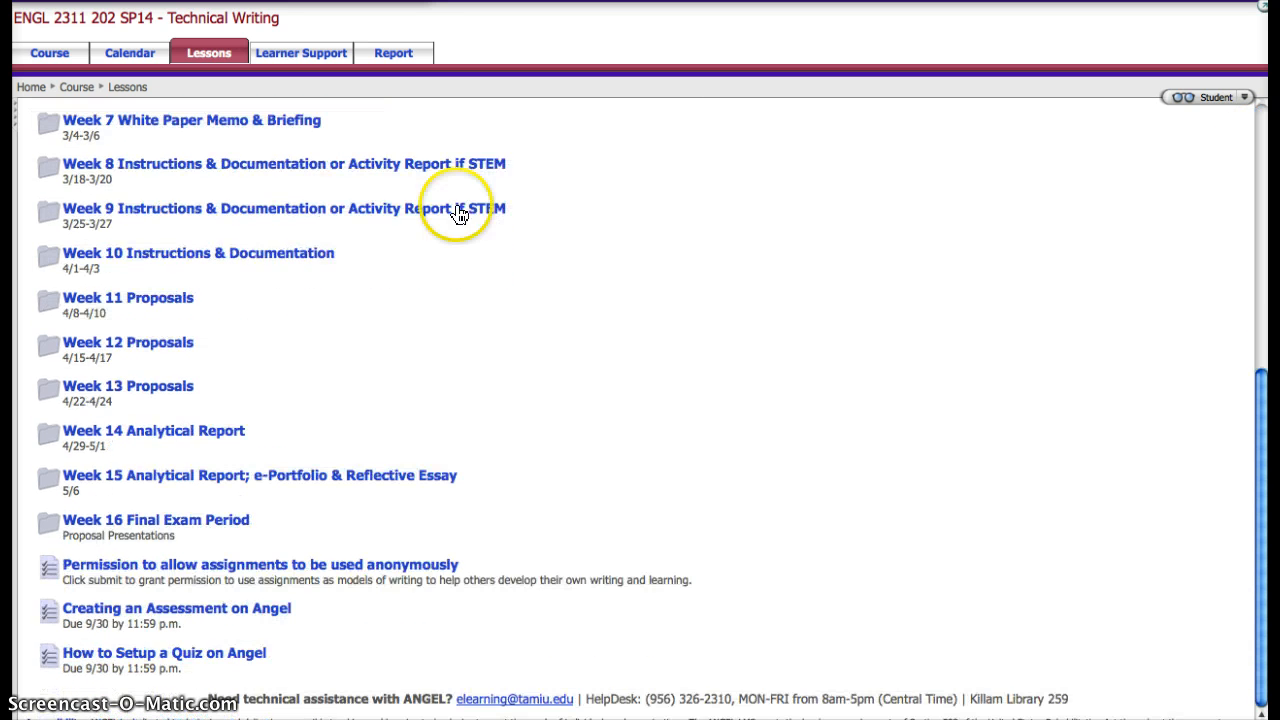
pyautogui.click(130, 660)
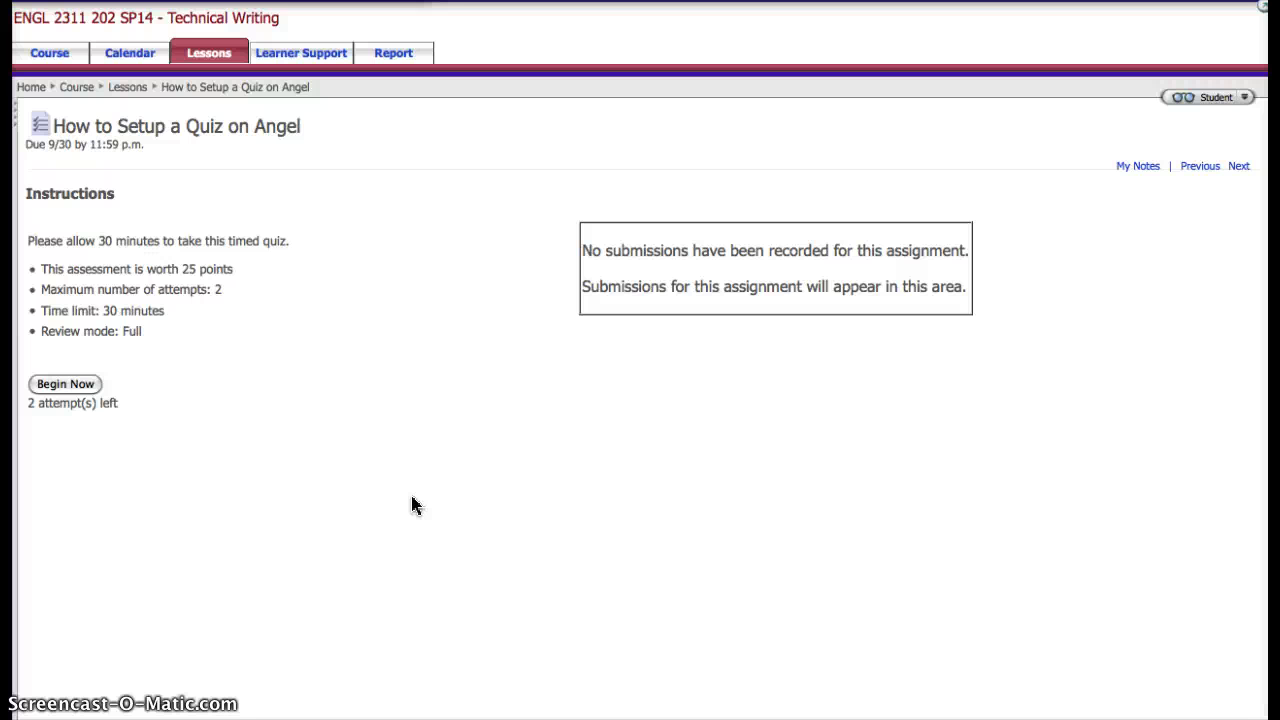
pyautogui.click(55, 386)
pyautogui.click(69, 331)
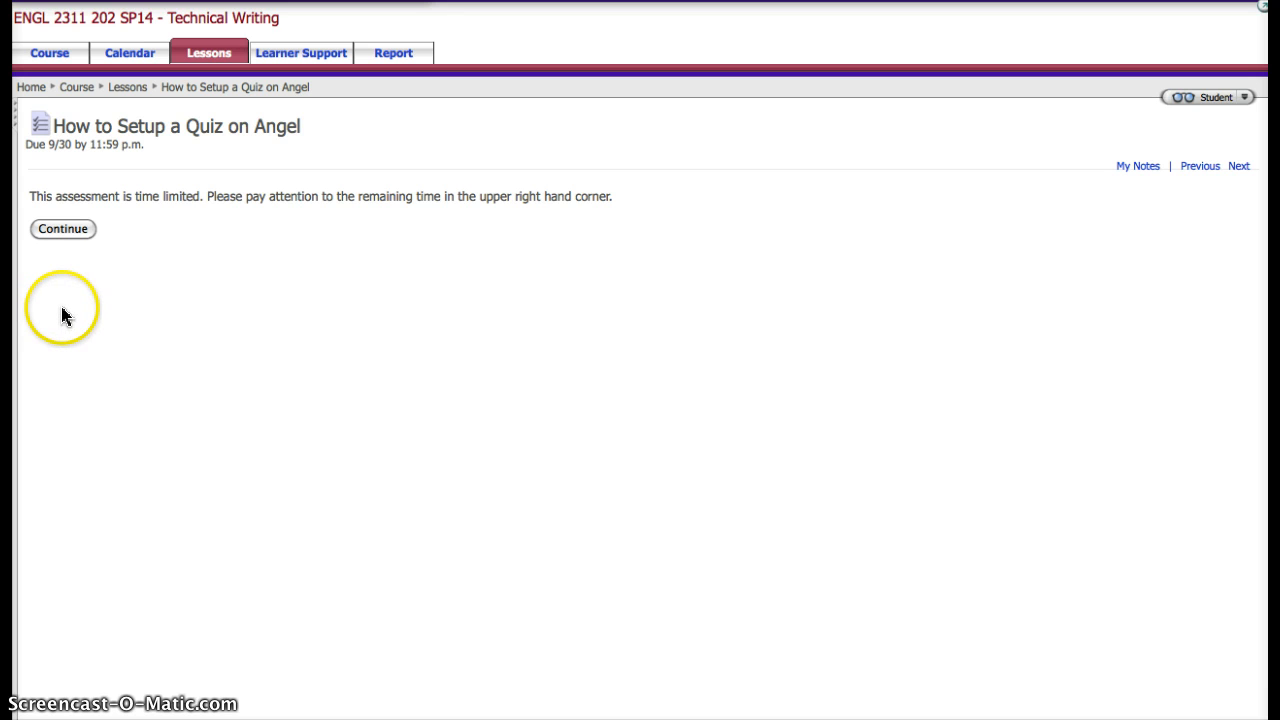
pyautogui.click(60, 236)
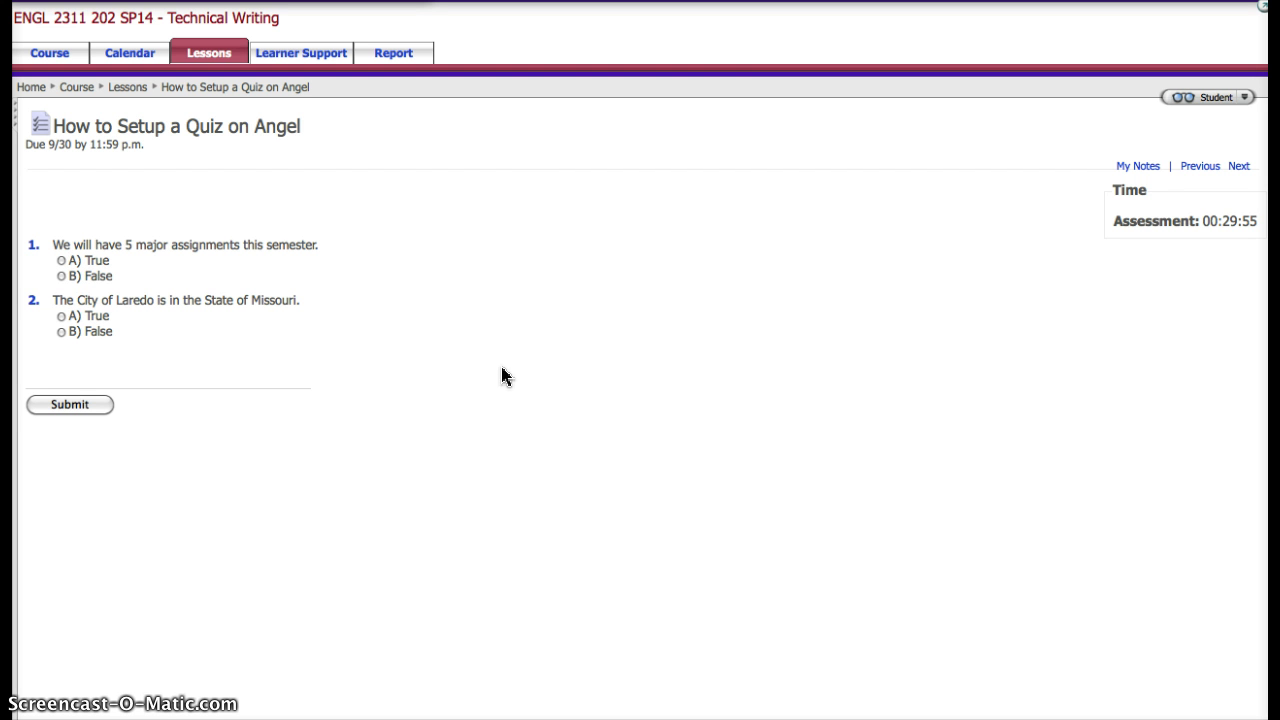
# - Answer True to the major assignments question and False to the Laredo question, then submit the attempt and return to the quiz instructions
pyautogui.click(61, 262)
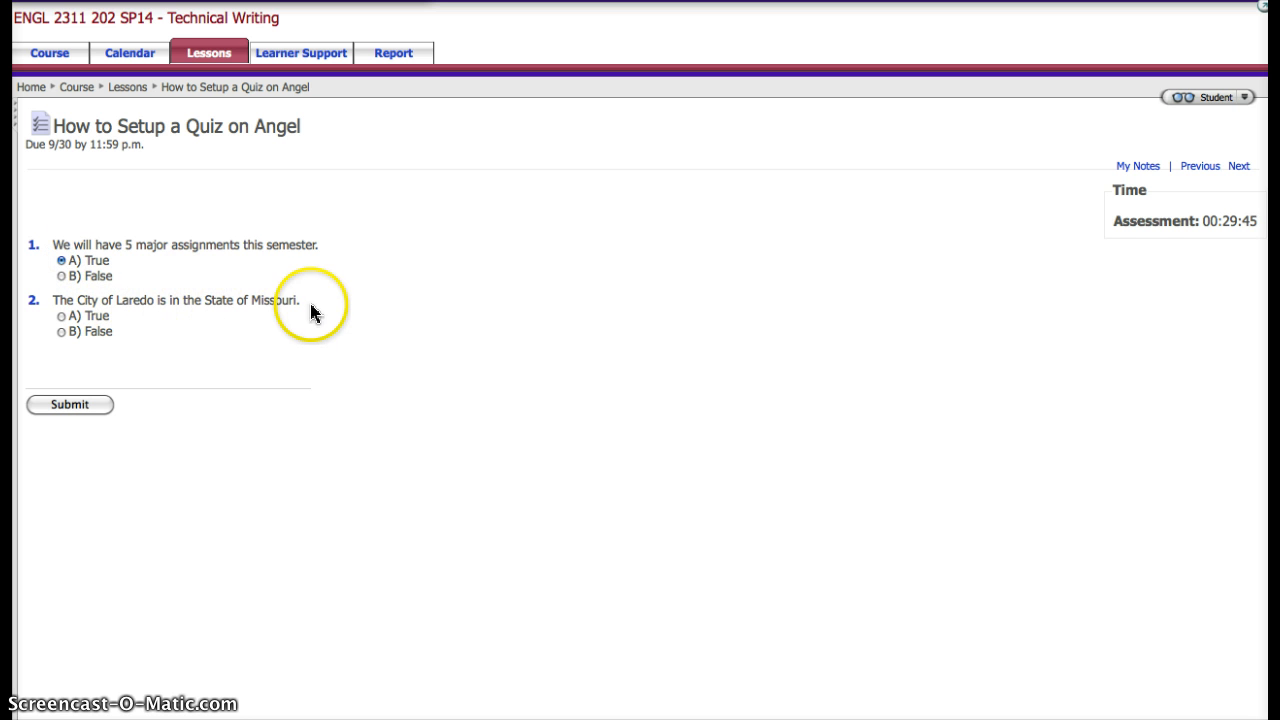
pyautogui.click(61, 331)
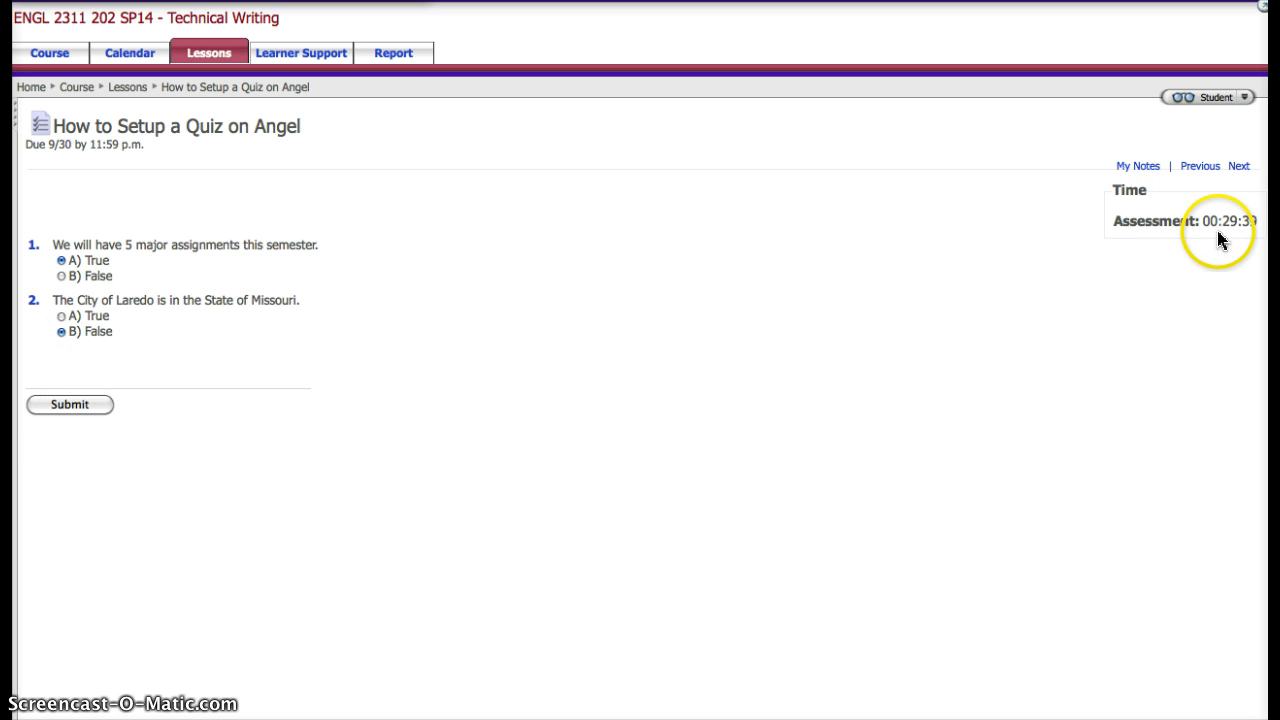
pyautogui.click(70, 404)
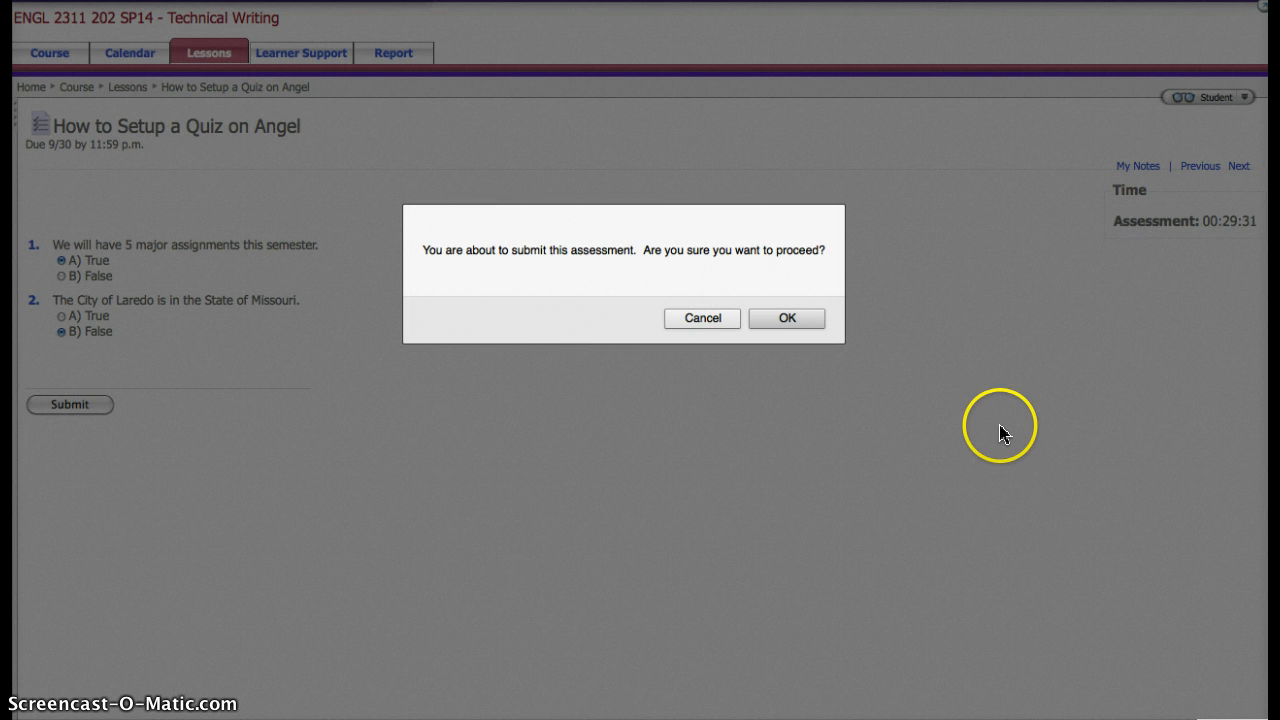
pyautogui.click(788, 318)
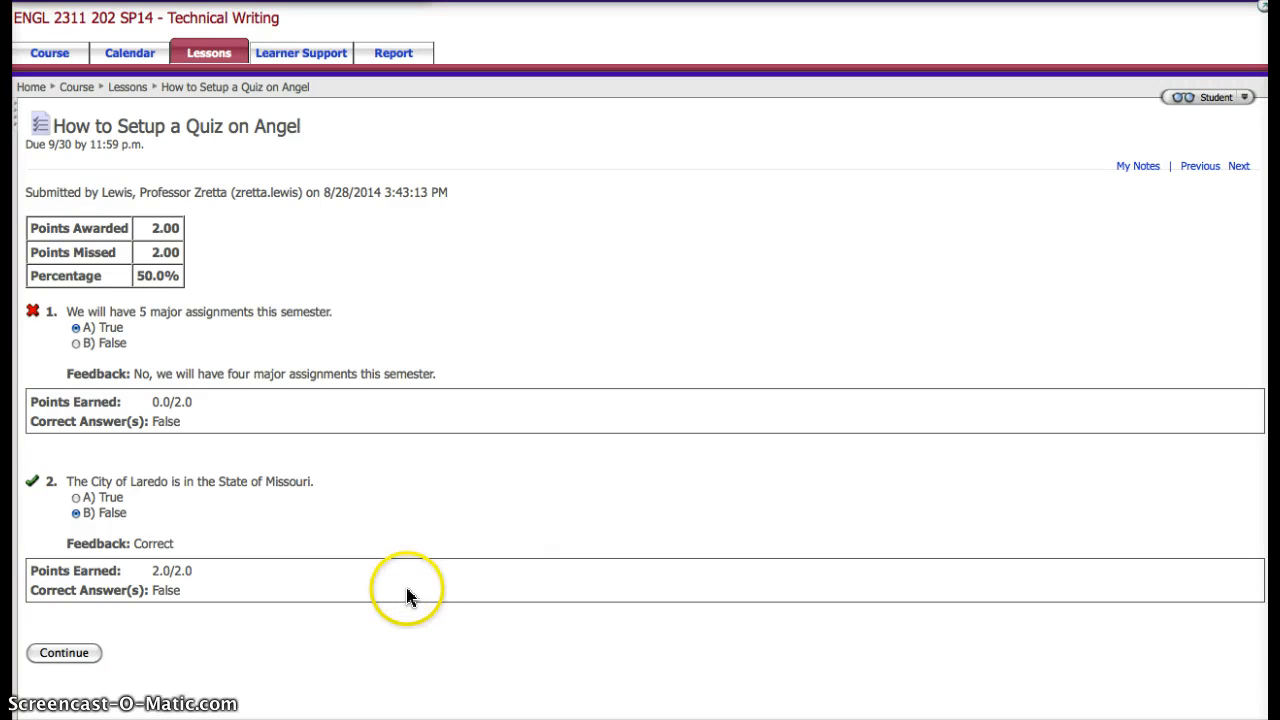
pyautogui.click(64, 653)
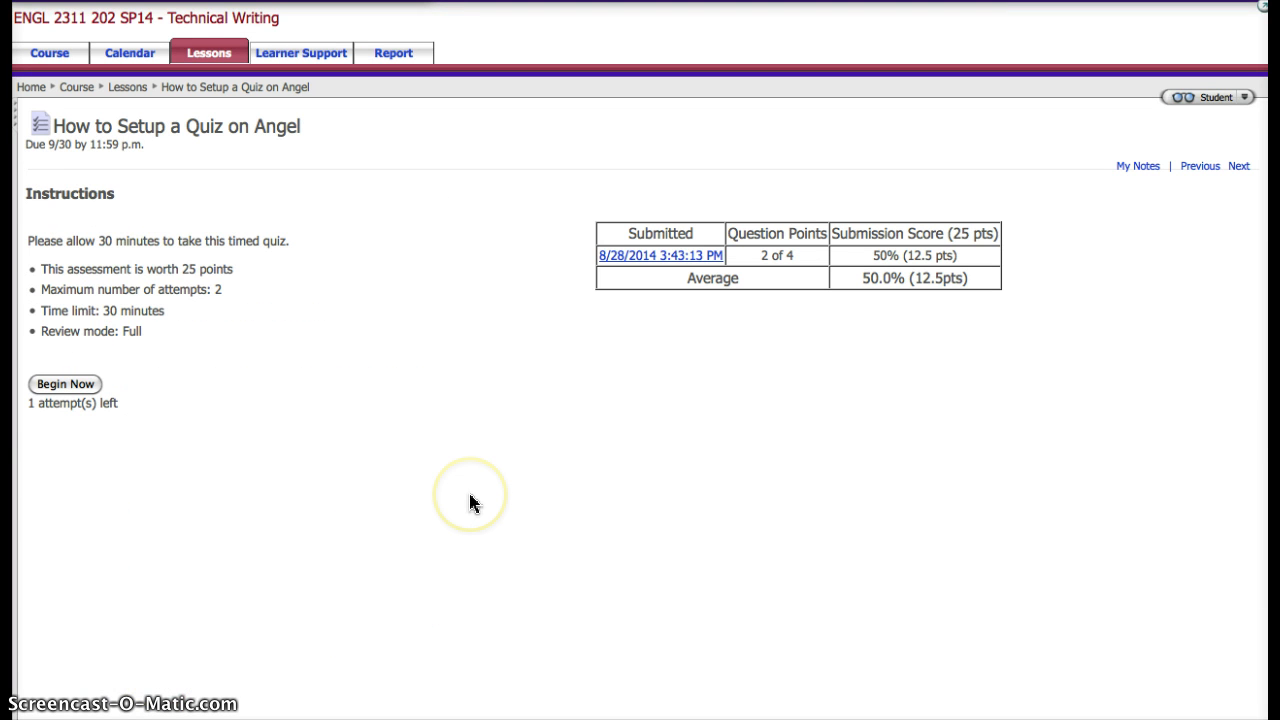
# - Begin a second attempt, answer False to both questions, and submit it
pyautogui.click(78, 385)
pyautogui.click(63, 232)
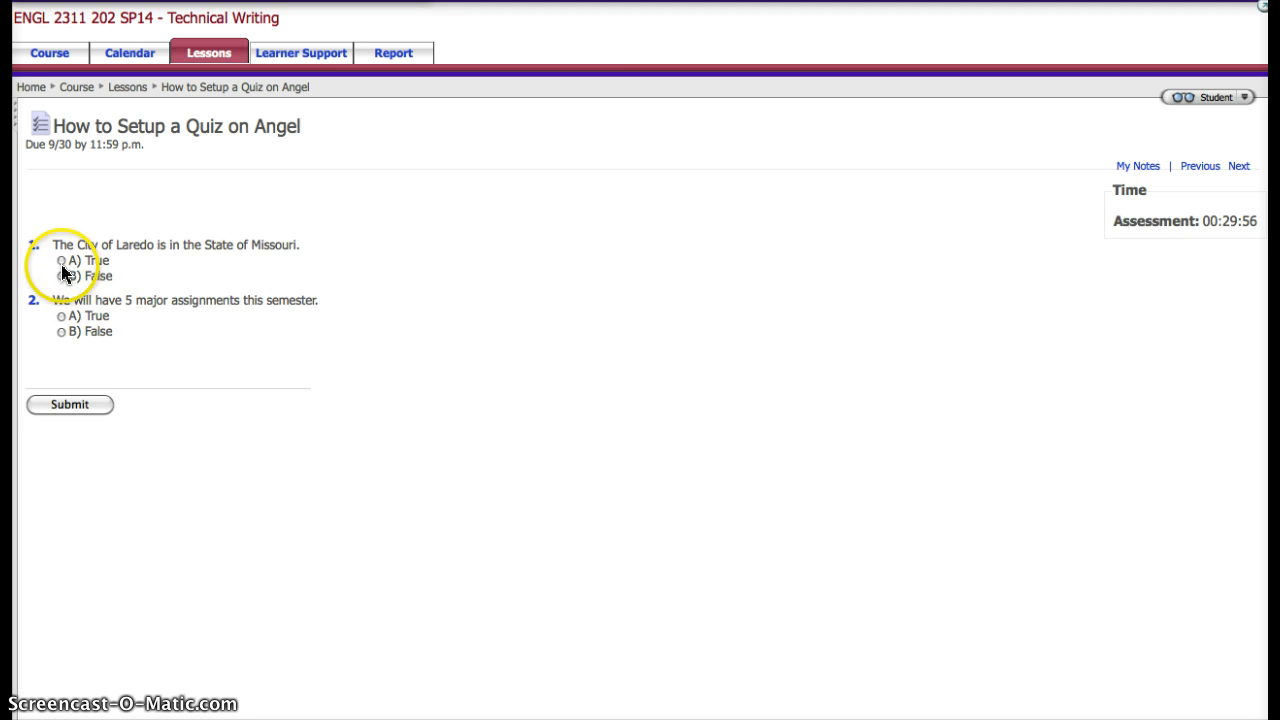
pyautogui.click(62, 277)
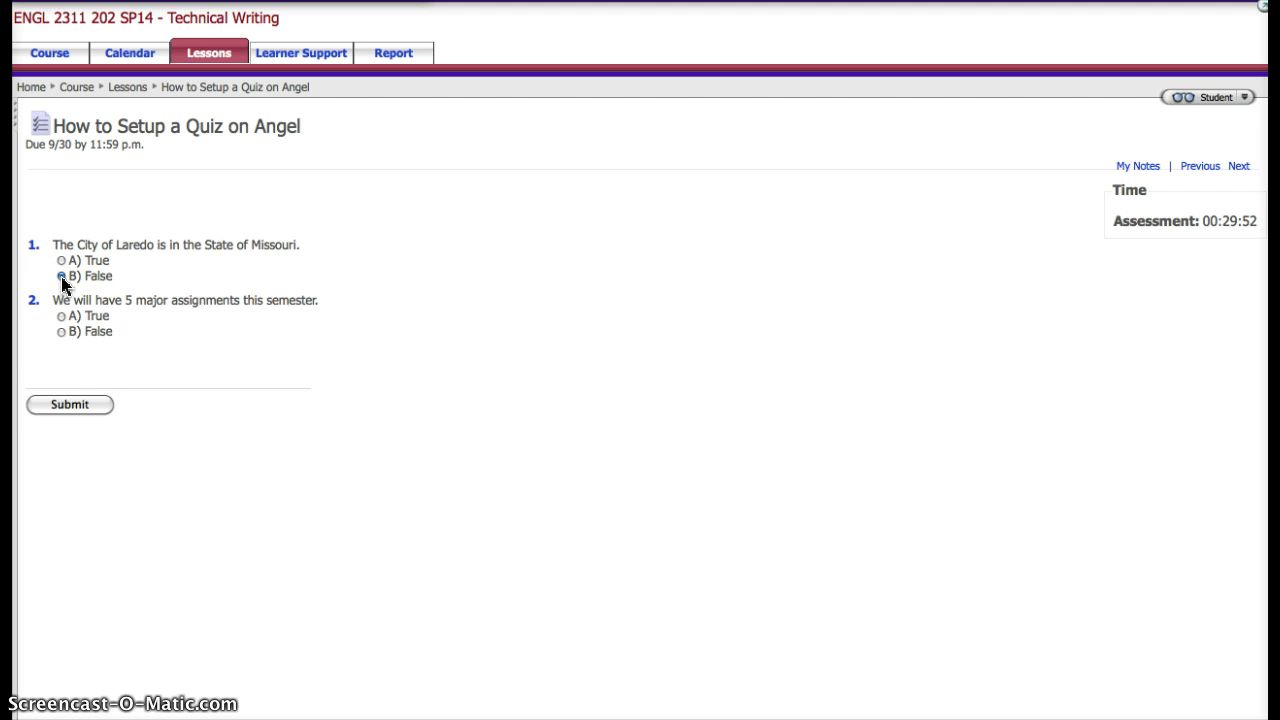
pyautogui.click(61, 332)
pyautogui.click(88, 406)
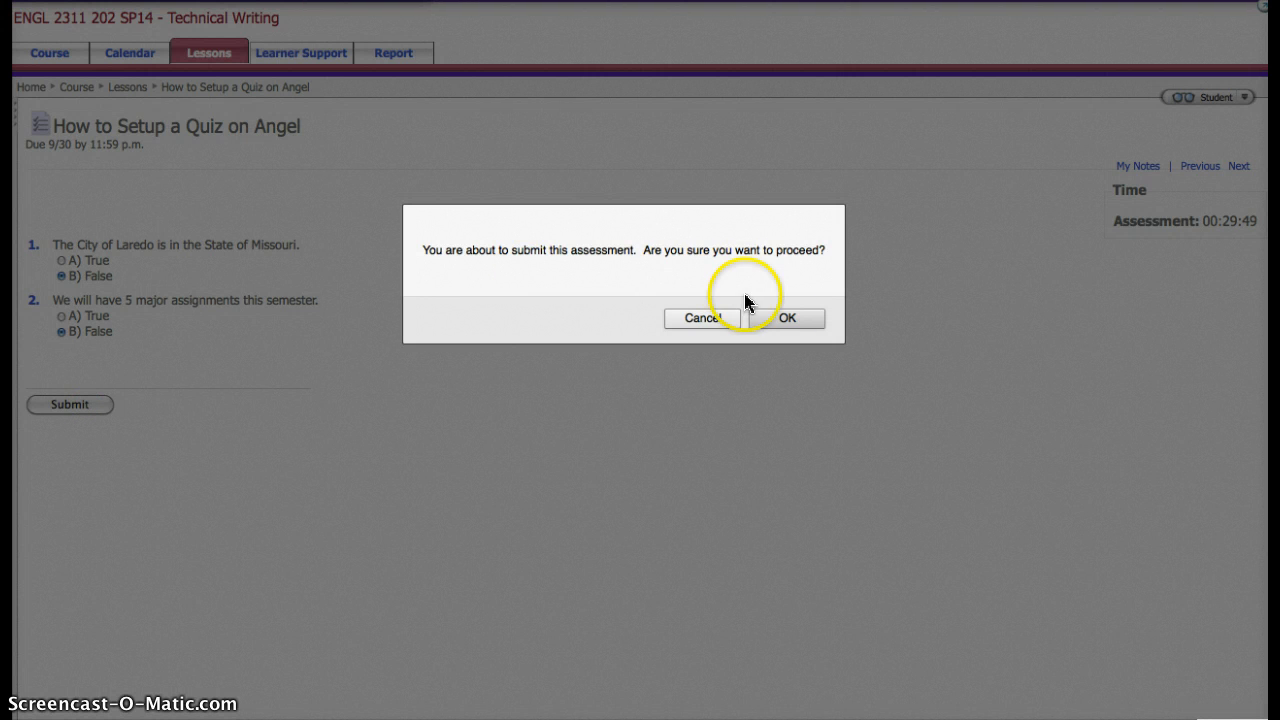
pyautogui.click(786, 317)
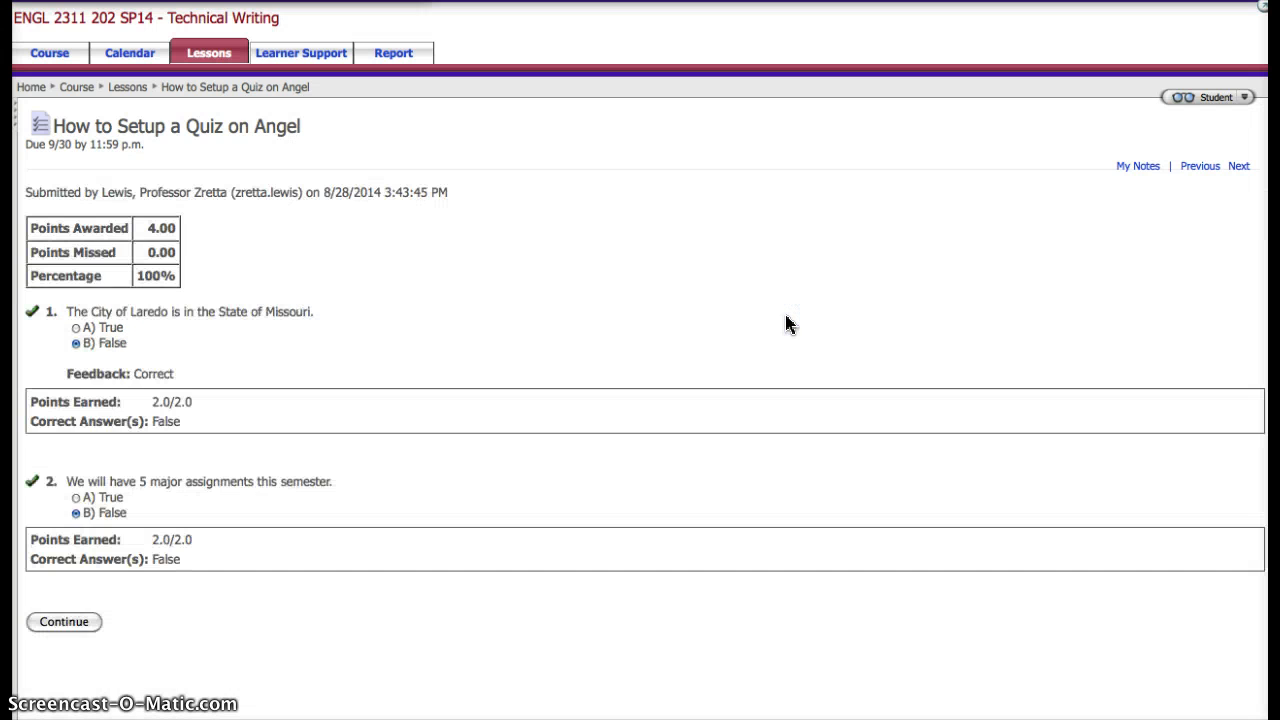